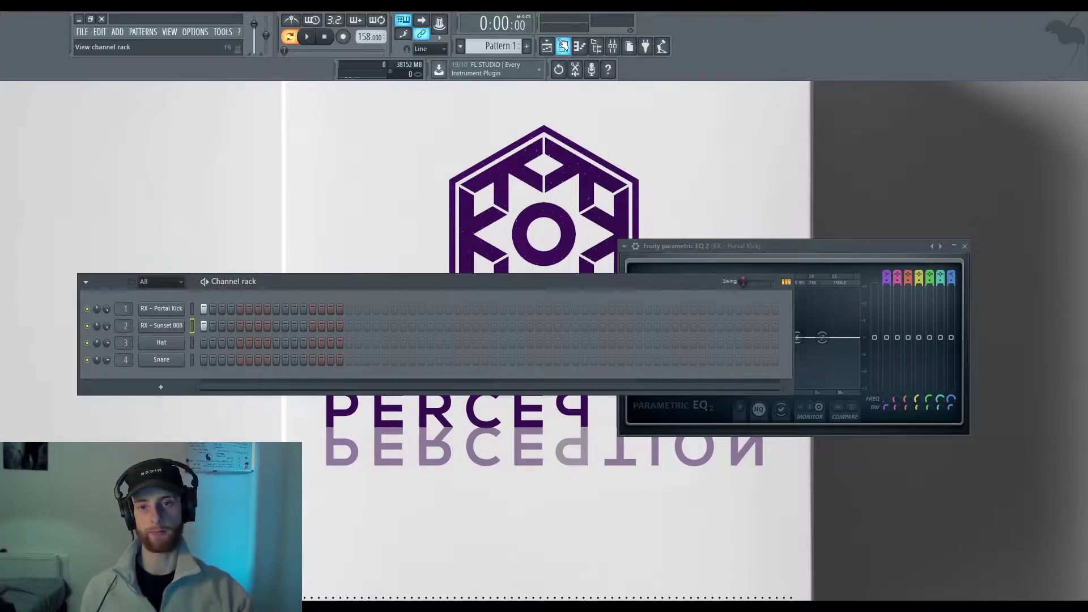
Audition the kick and 808 channels and move the Portal Kick's EQ window clear of the channel rack
right_click(87, 310)
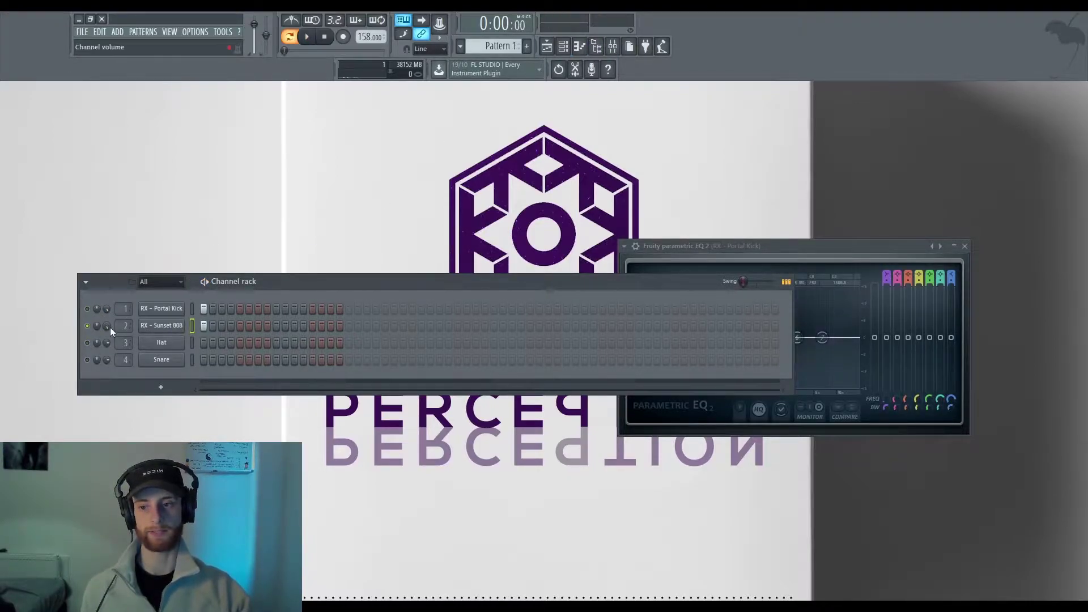
key("space")
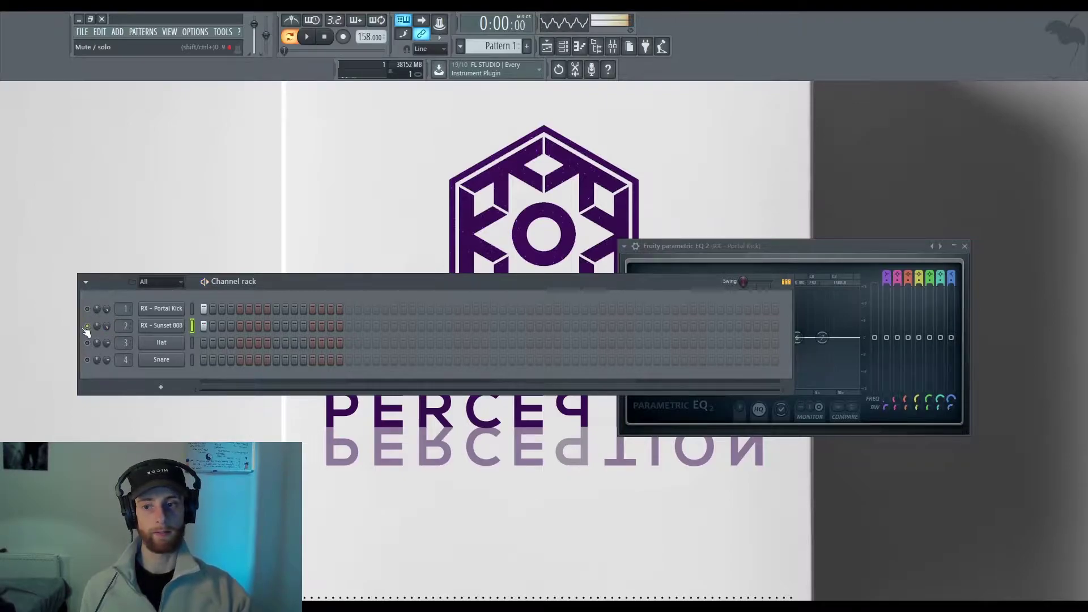
left_click_drag(816, 247, 735, 179)
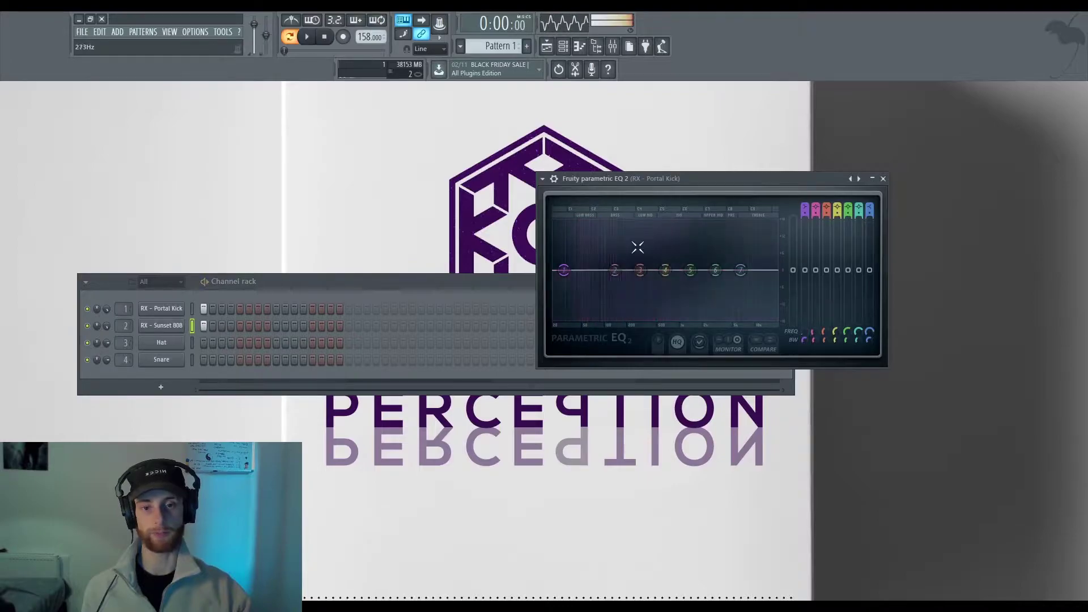
left_click(328, 36)
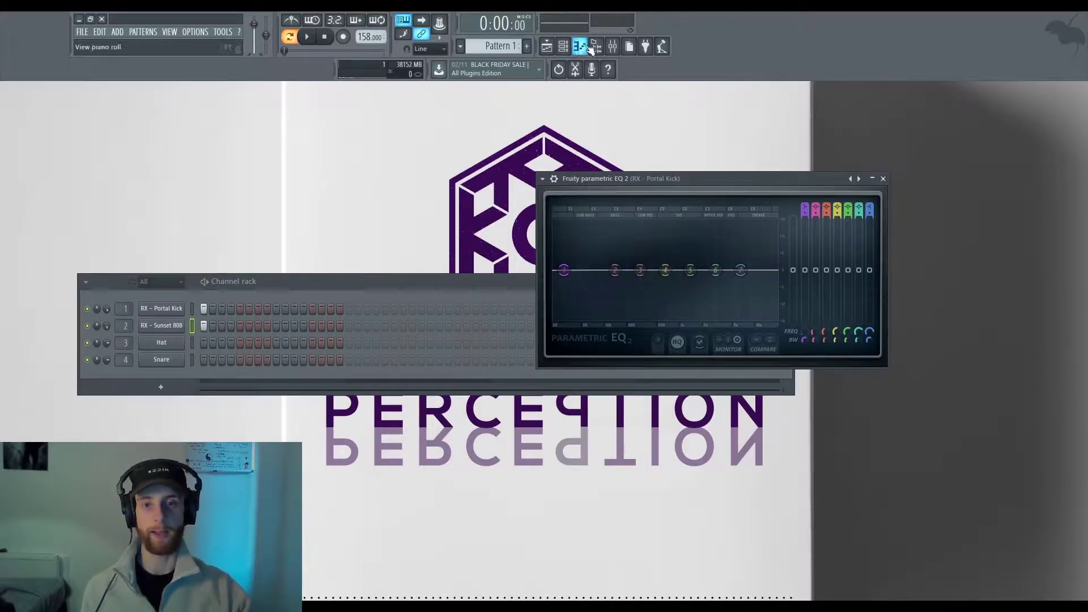
Show the mixer and bring up the Fruity parametric EQ 2 on the RX - Portal Kick track
left_click(622, 47)
left_click(622, 47)
left_click(622, 46)
left_click(621, 46)
left_click(612, 47)
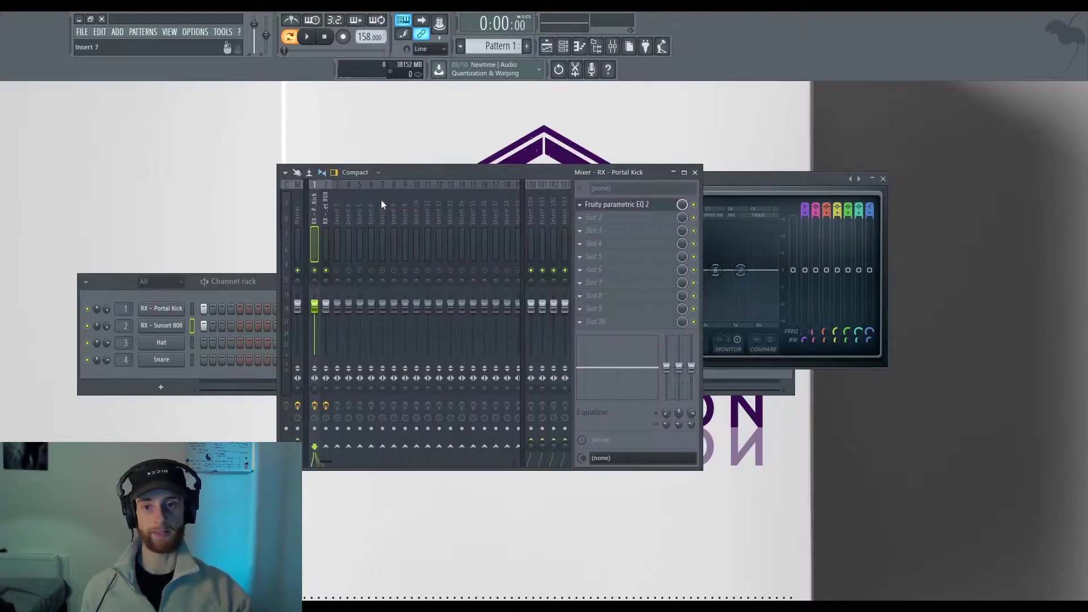
left_click(672, 205)
Try a low-shelf cut with band 1 on the Portal Kick's EQ and audition the kick on its own
left_click_drag(564, 269, 619, 293)
key("space")
key("space")
left_click(215, 308)
left_click(87, 310)
Open the Sunset 808 track's EQ and try a low-shelf cut with band 1 while soloing the 808
left_click(326, 236)
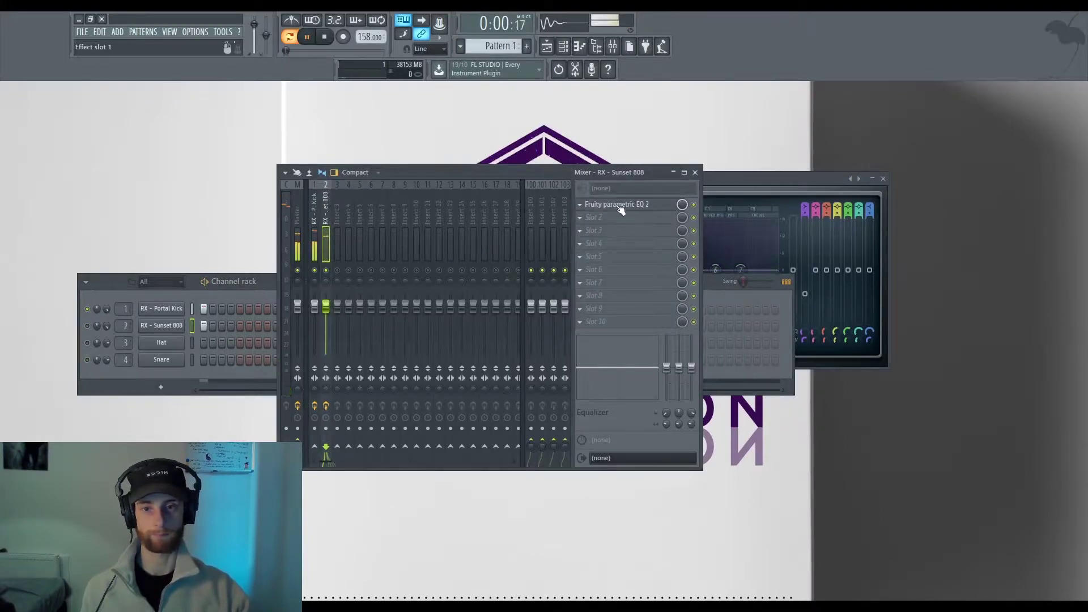
left_click(621, 204)
left_click_drag(283, 311, 311, 332)
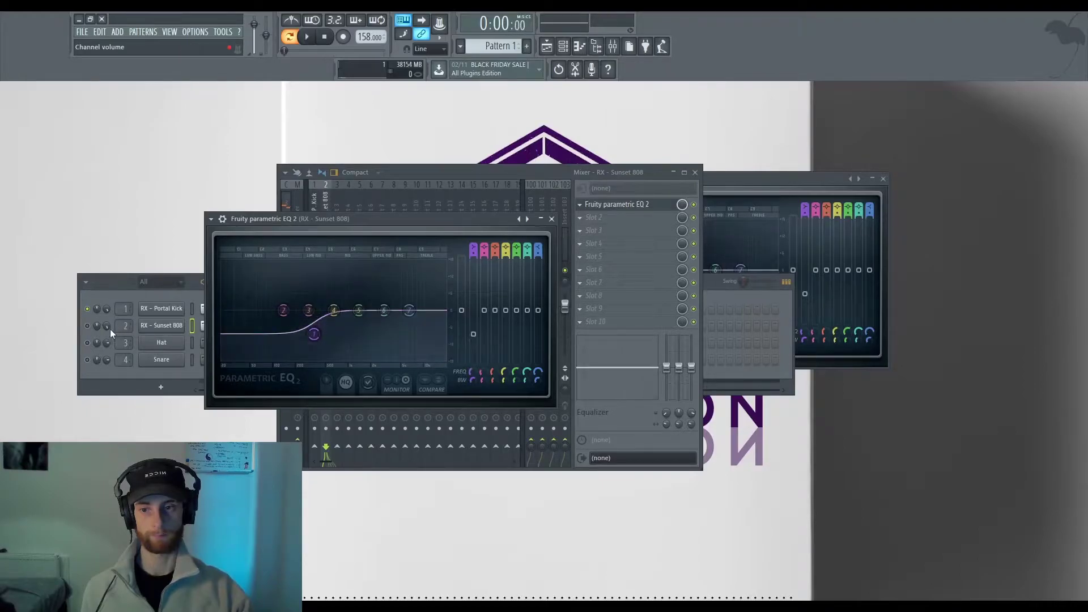
left_click(87, 326)
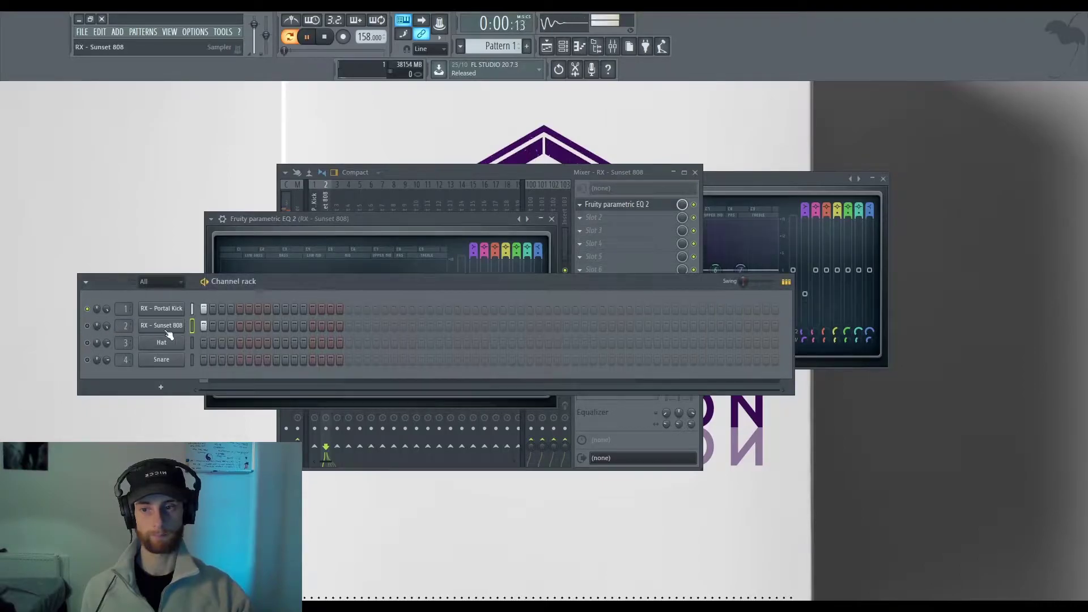
left_click(457, 219)
left_click_drag(323, 338, 321, 340)
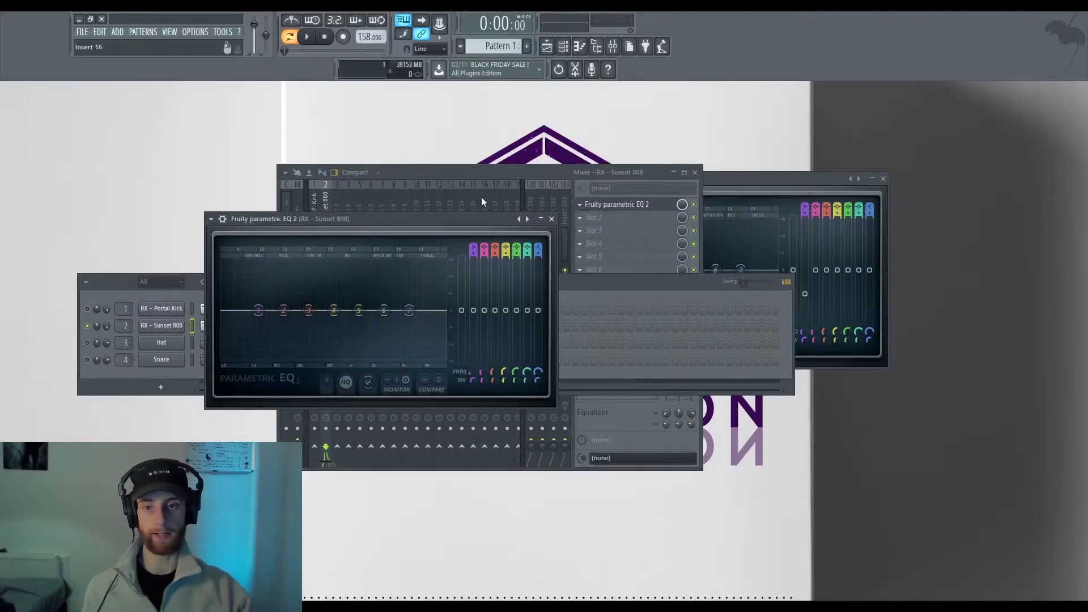
Reset band 1 of the Portal Kick's EQ to flat and start playback
left_click(481, 202)
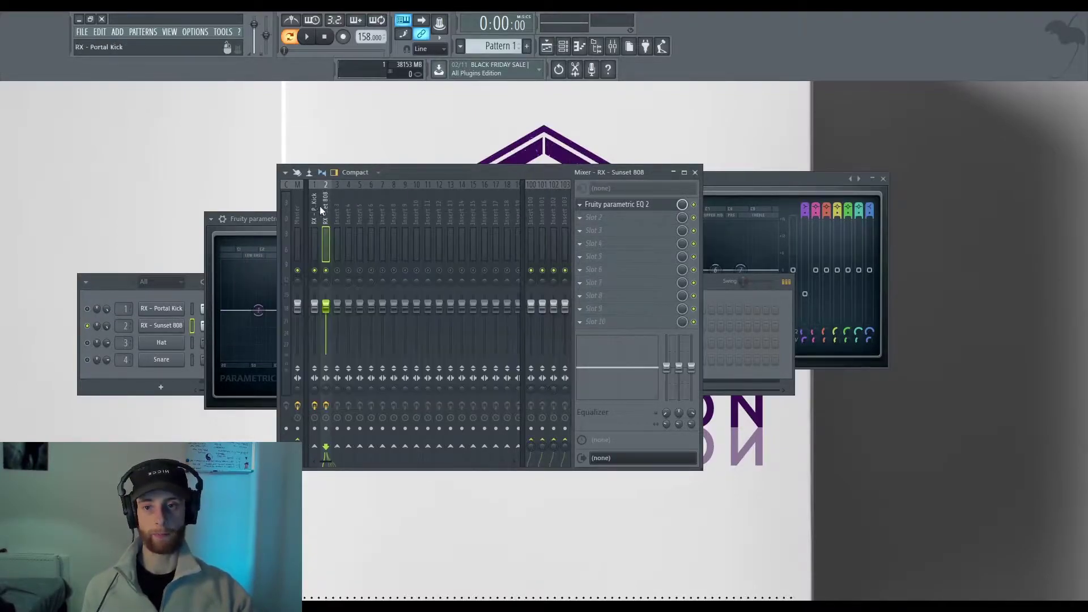
left_click(291, 211)
left_click(649, 206)
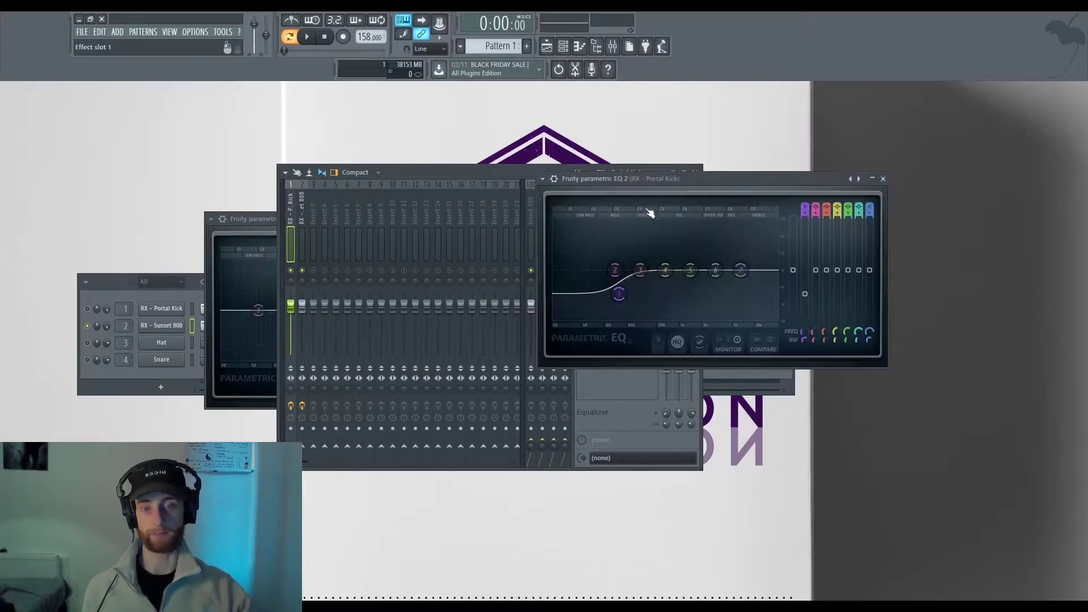
left_click(619, 294, "alt")
key("space")
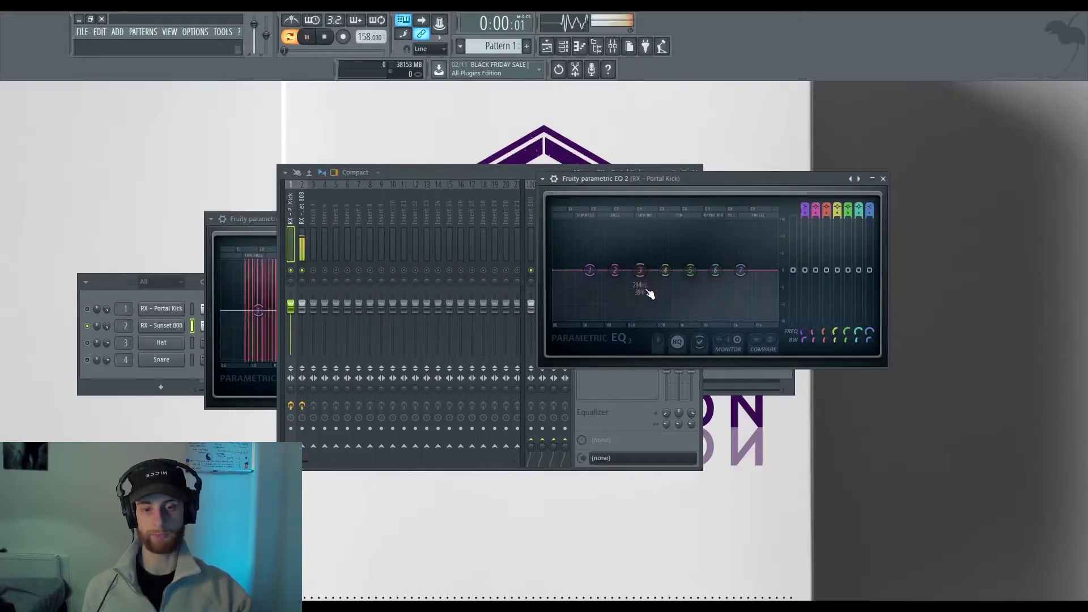
Unmute the Portal Kick channel to hear it with the 808, stop playback and close both EQ windows
left_click(883, 179)
left_click(102, 310)
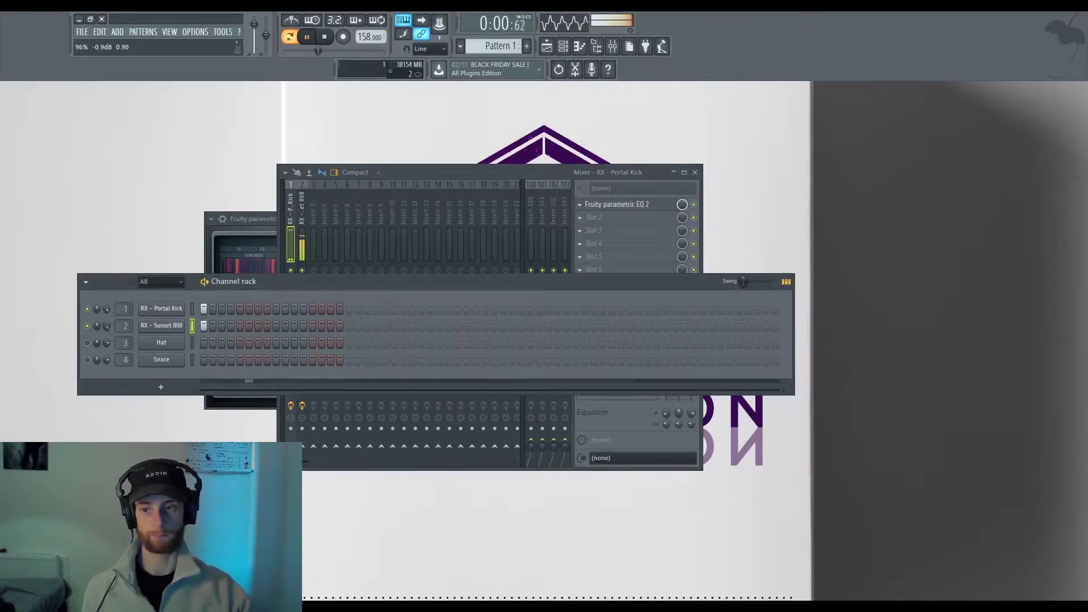
left_click(328, 38)
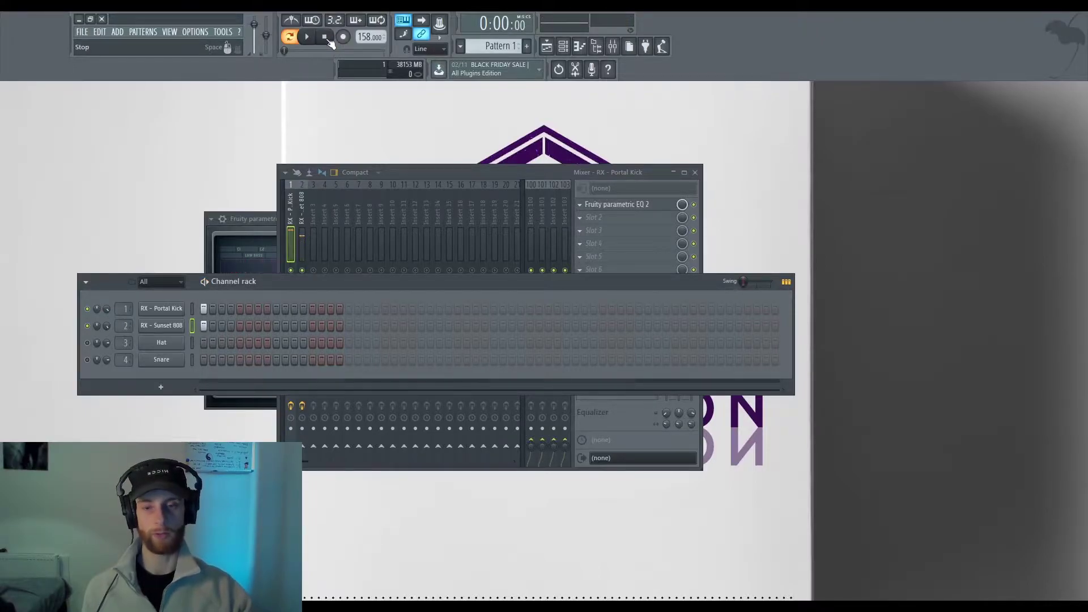
left_click(256, 231)
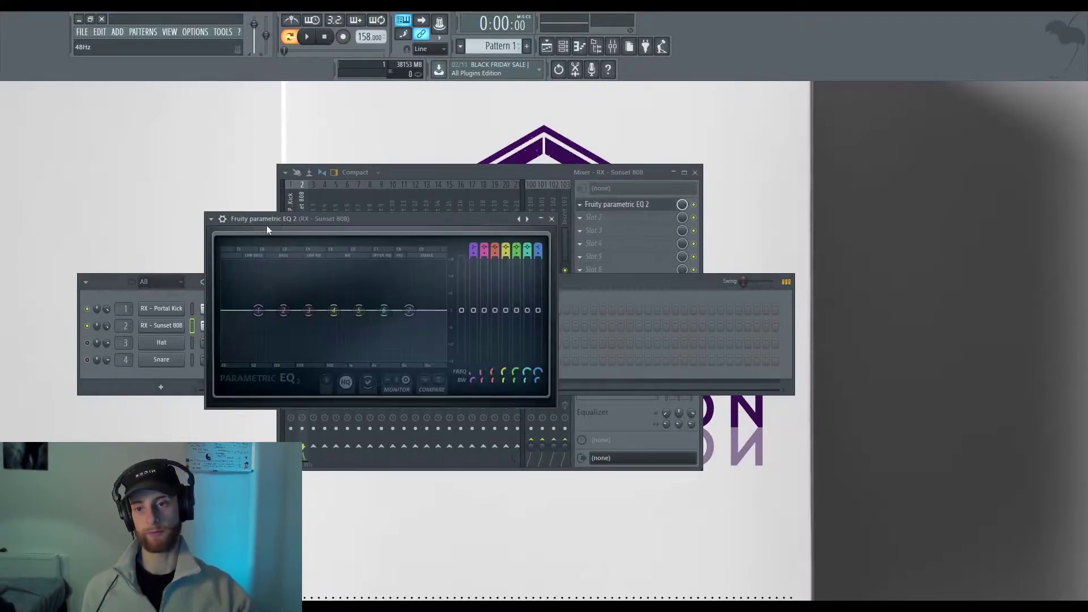
left_click(551, 219)
View the Portal Kick's piano roll, select its first four bars on the timeline, play the pattern and close the roll
right_click(149, 308)
left_click(212, 341)
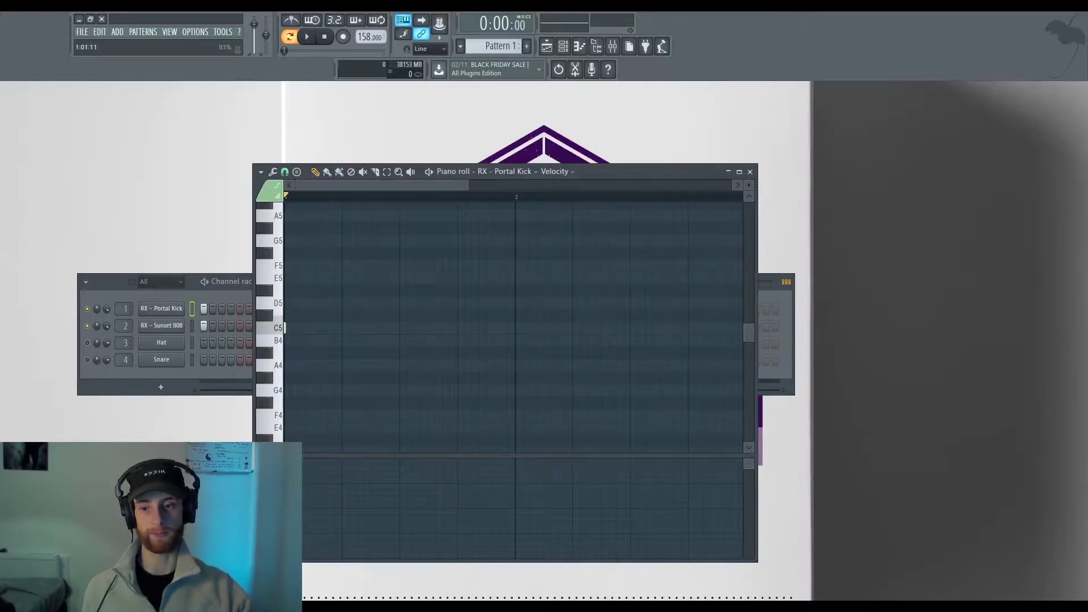
key("ctrl+a")
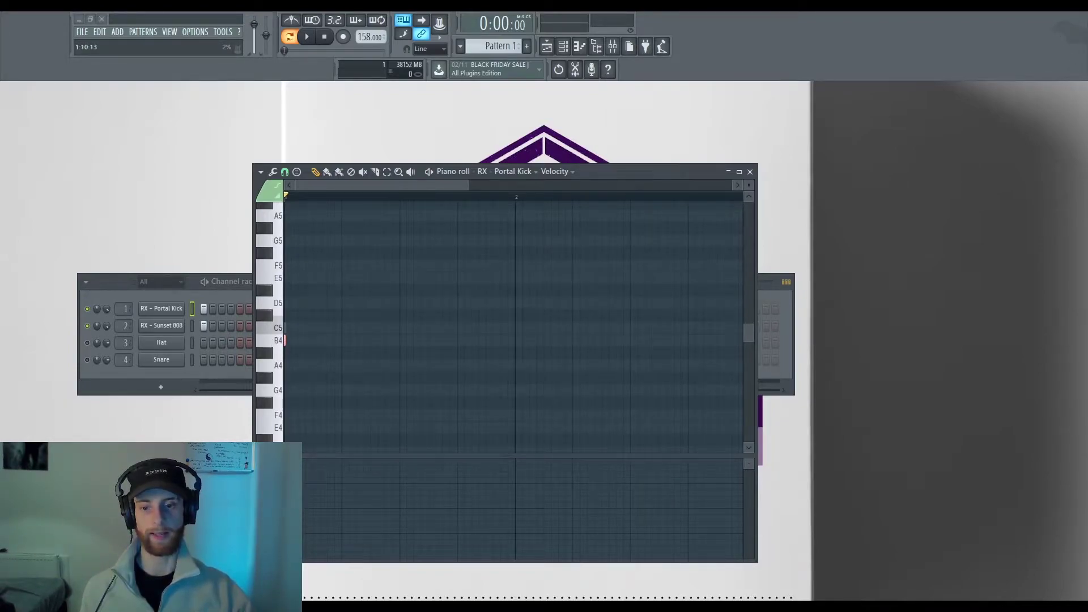
key("space")
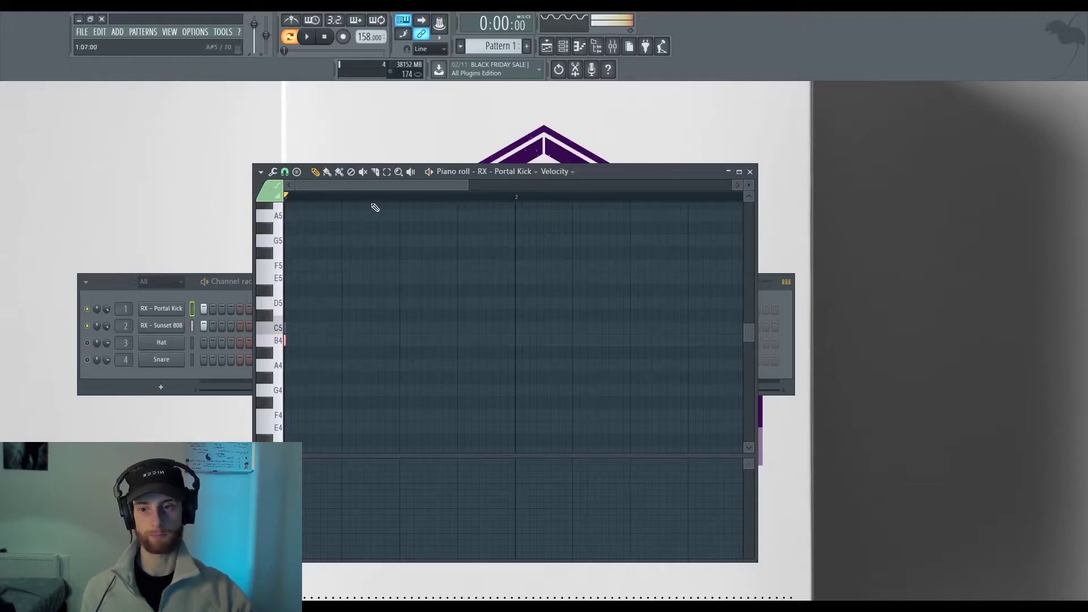
left_click_drag(425, 195, 720, 199)
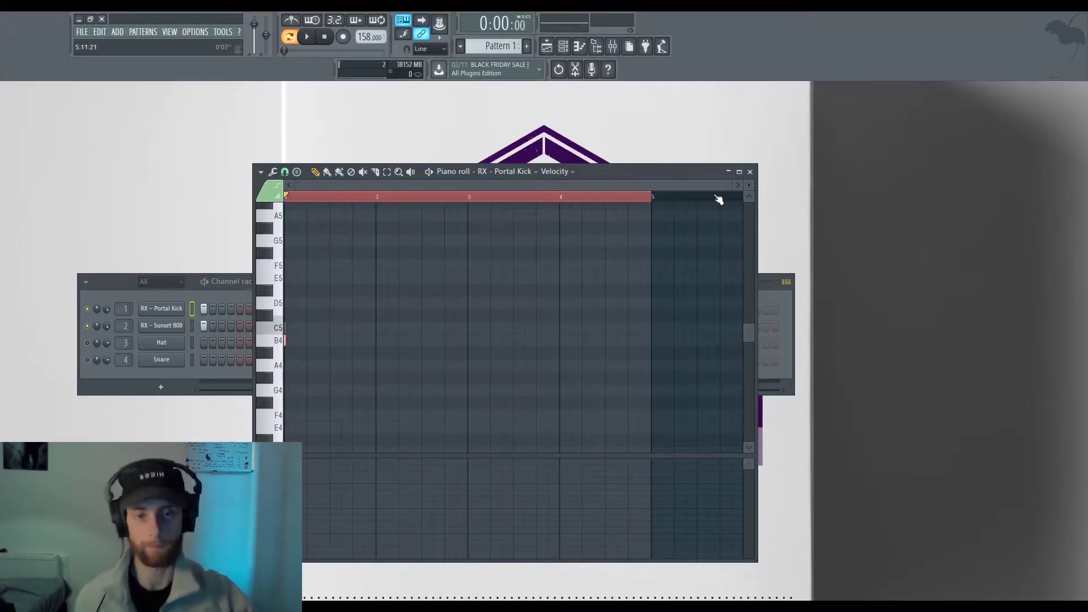
left_click(750, 172)
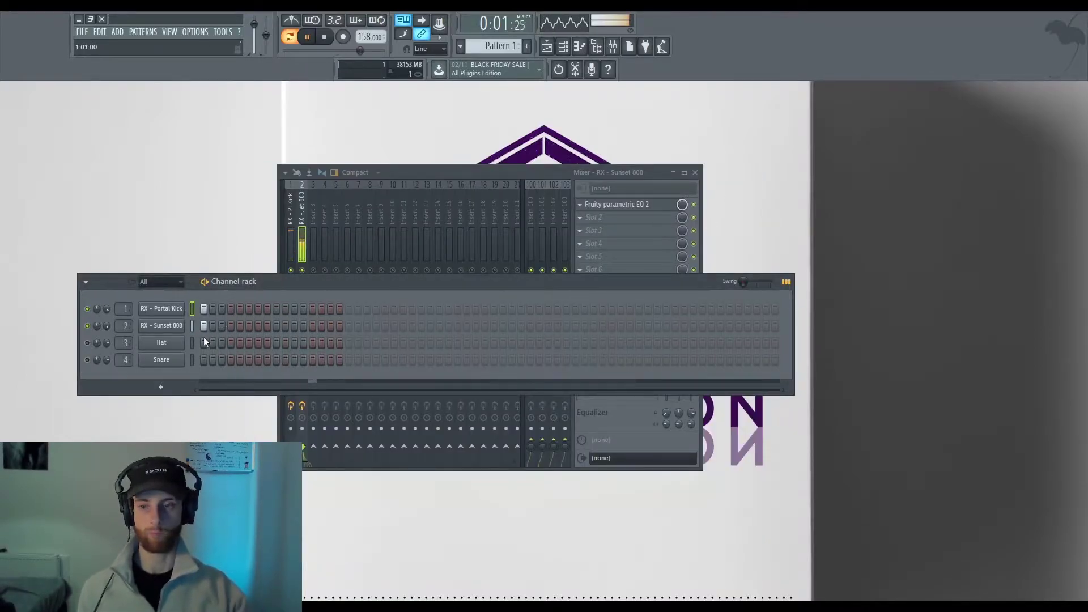
Compare the piano rolls of the Portal Kick and the Sunset 808
left_click(181, 312)
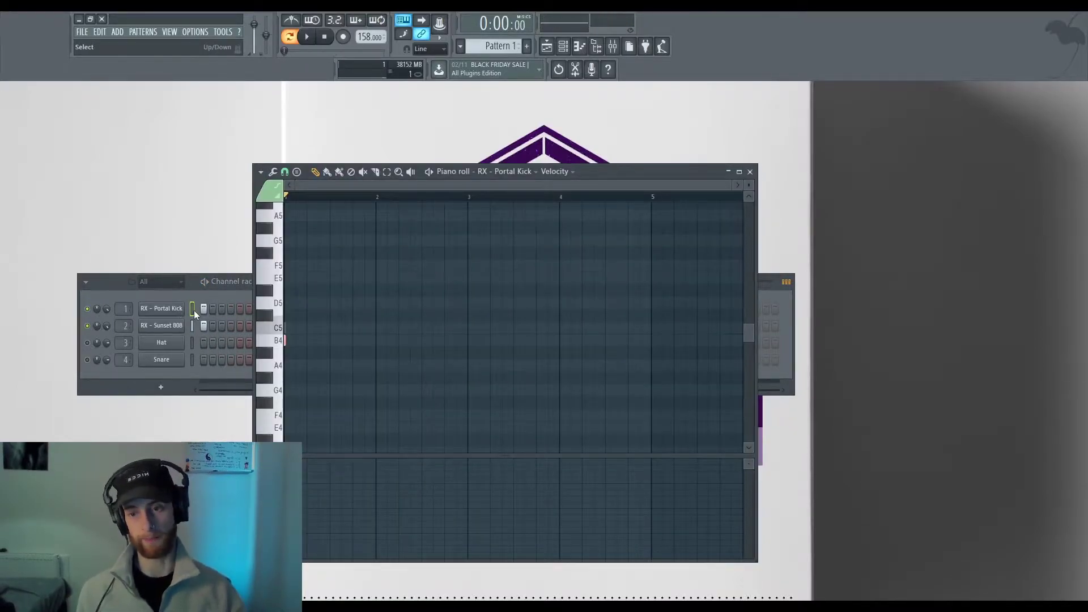
left_click(183, 328)
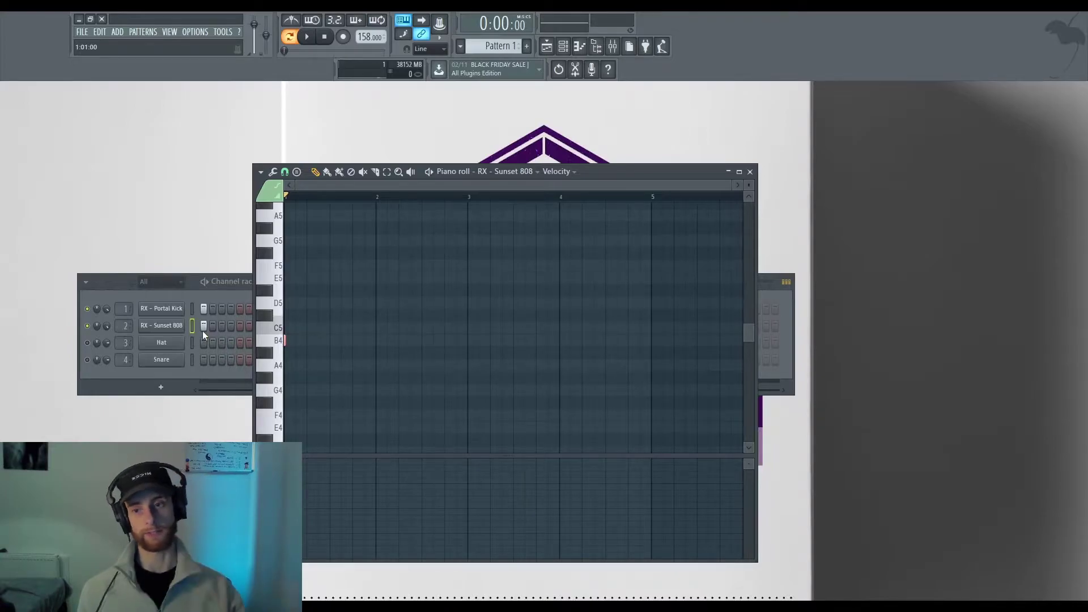
left_click(749, 171)
Inspect the Sunset 808 sample's waveform in its sampler and in Edison, closing both windows when done
left_click(161, 325)
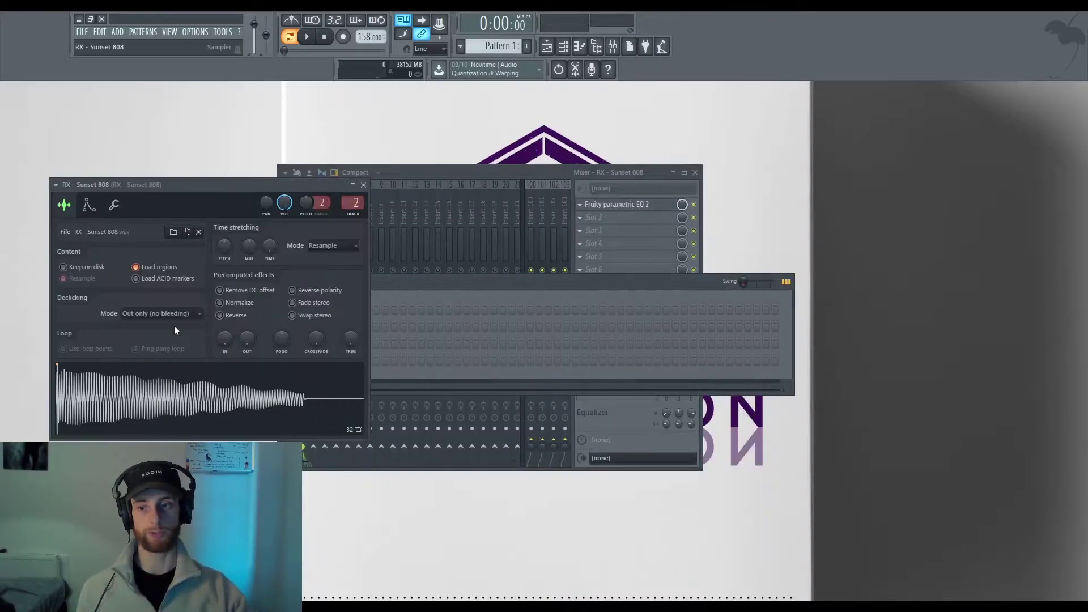
left_click(201, 410)
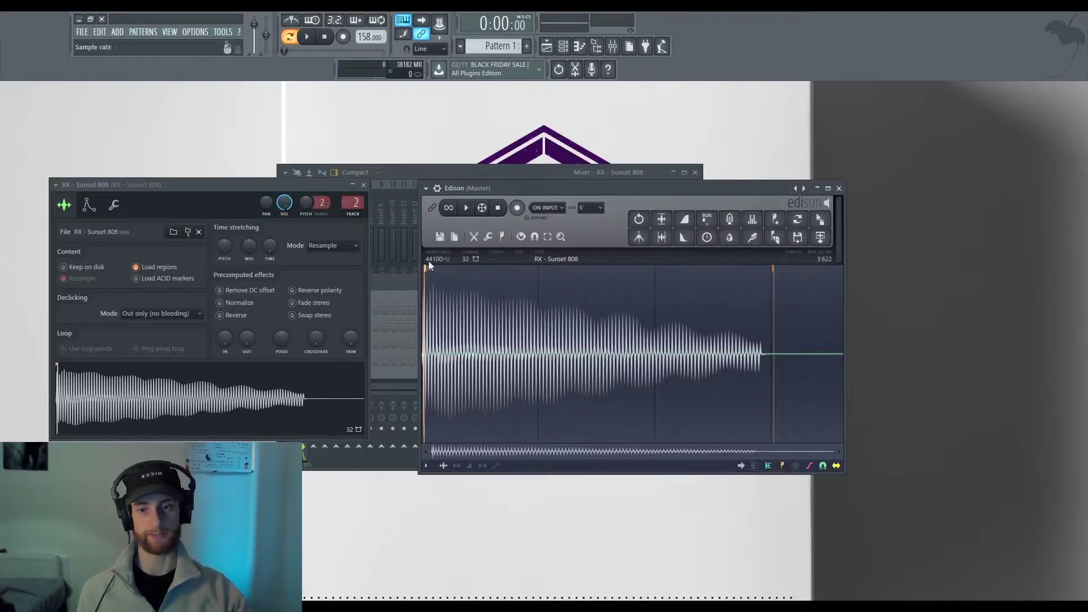
left_click(363, 185)
left_click(839, 187)
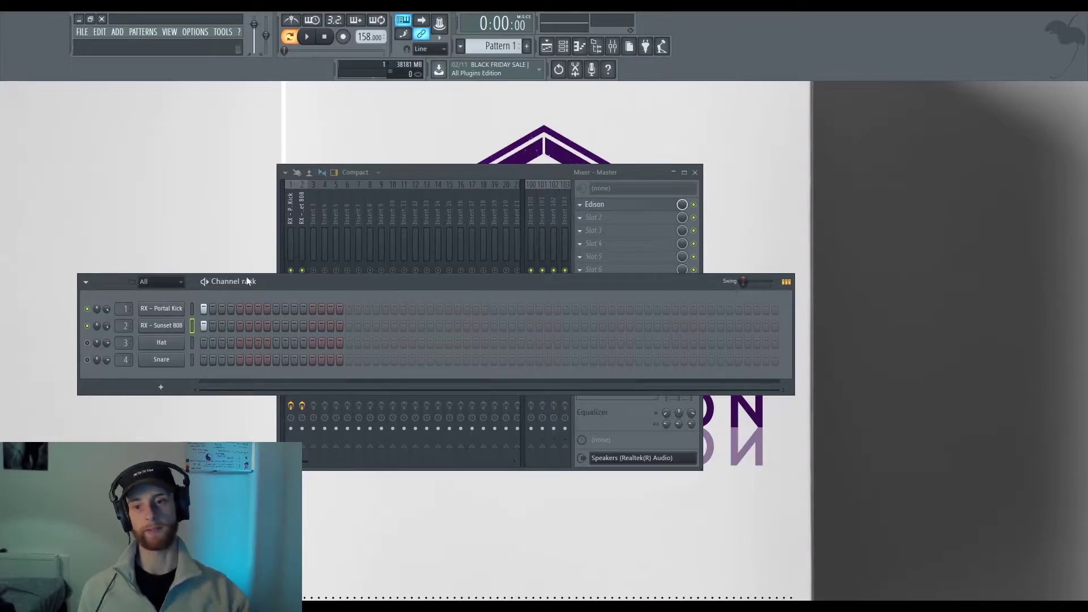
Turn band 1 of the Portal Kick's EQ into a peaking boost of about 2.3 dB at 40 Hz
left_click(293, 218)
left_click(621, 205)
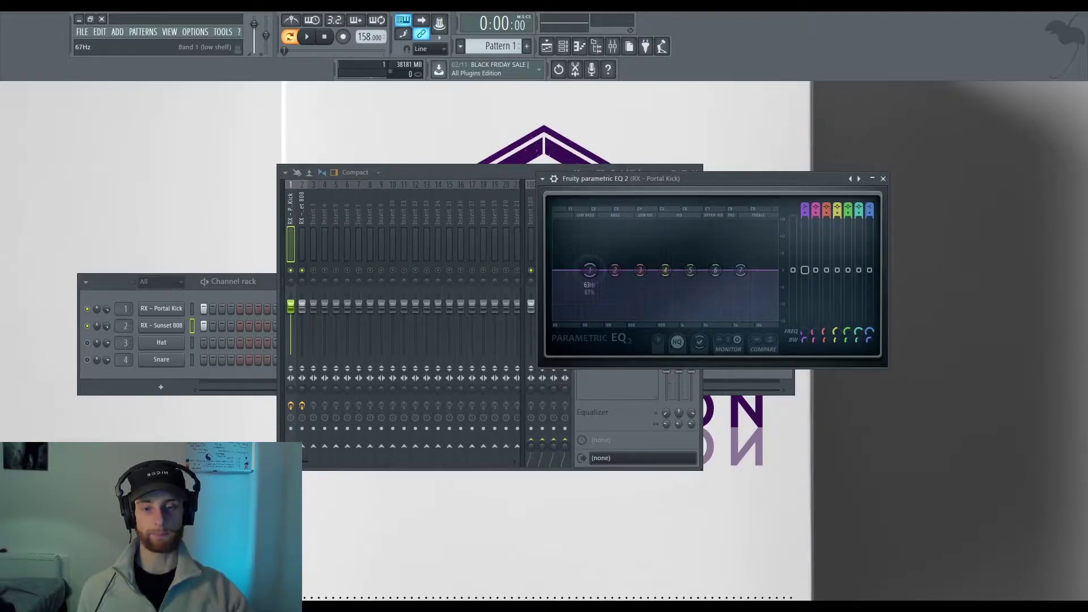
left_click(576, 270)
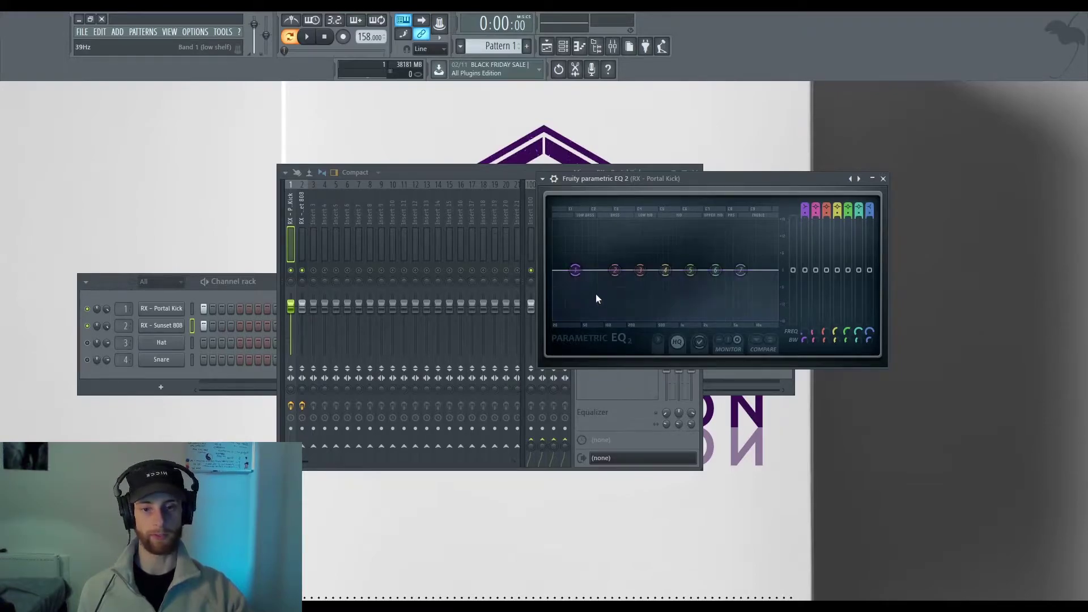
left_click_drag(575, 270, 574, 263)
left_click_drag(807, 210, 808, 204)
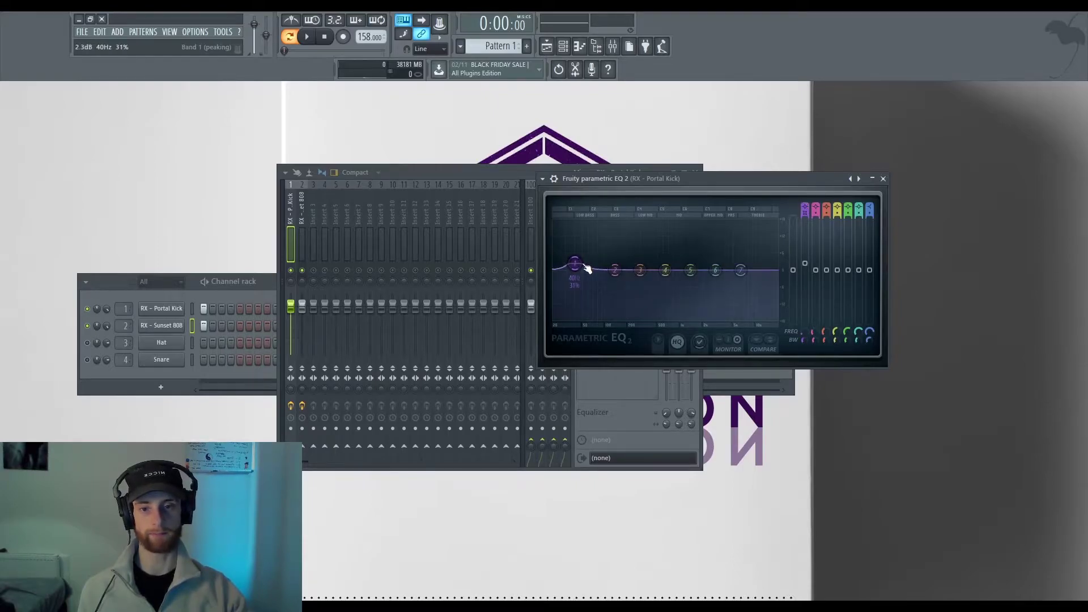
Narrow band 1 of the kick's EQ, raise its boost and move it to about 44 Hz, checking it during playback
scroll(584, 265, "down", 2)
key("space")
left_click_drag(575, 263, 578, 259)
key("space")
key("space")
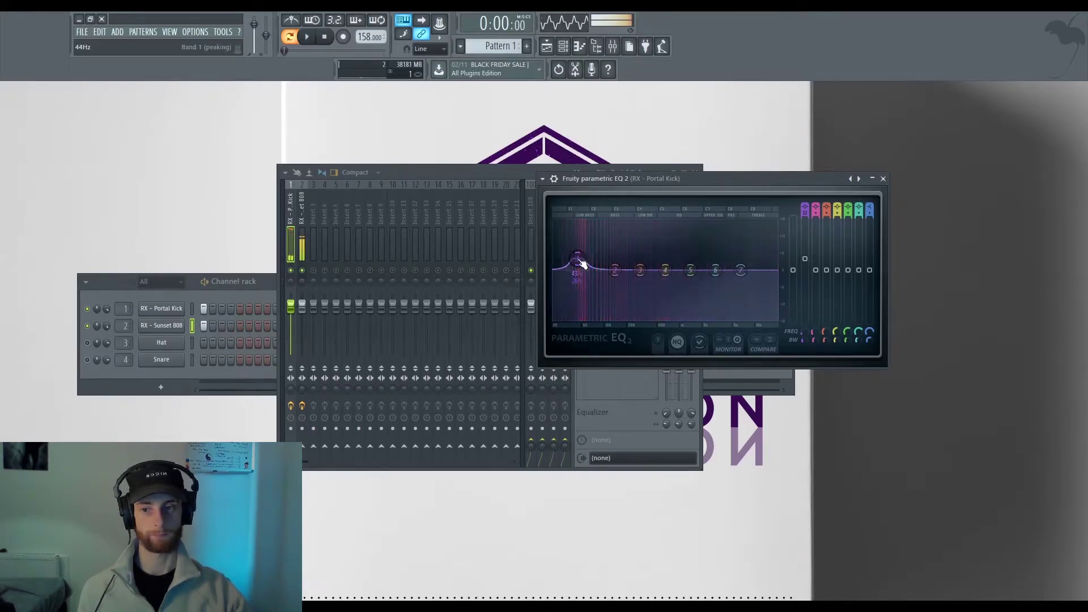
Boost band 3 of the kick's EQ by about 2.8 dB at 124 Hz with 19% bandwidth and audition the result
left_click_drag(638, 279, 642, 278)
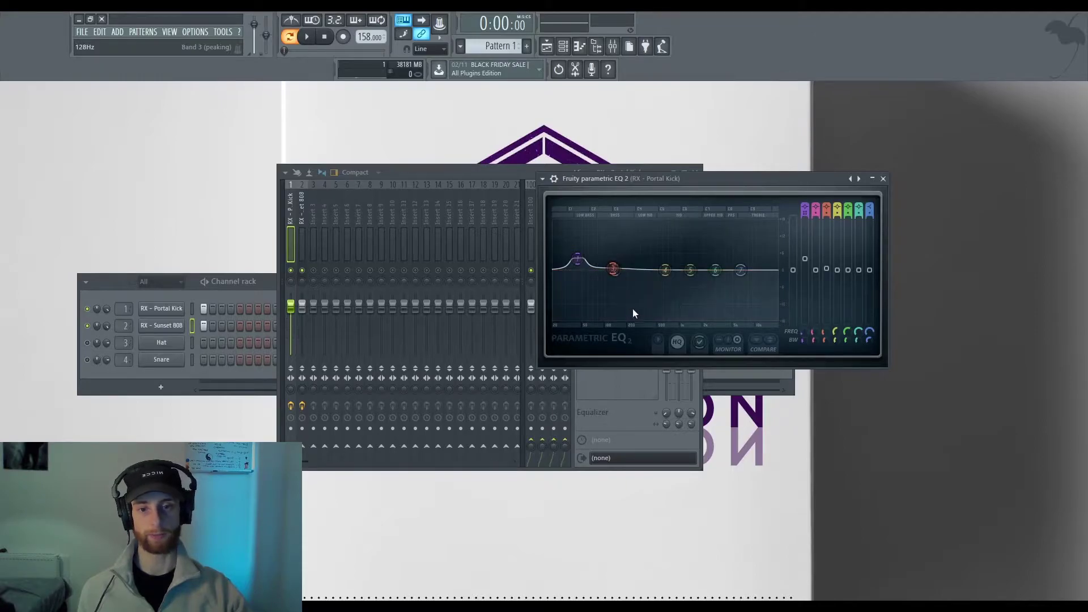
left_click_drag(613, 269, 612, 261)
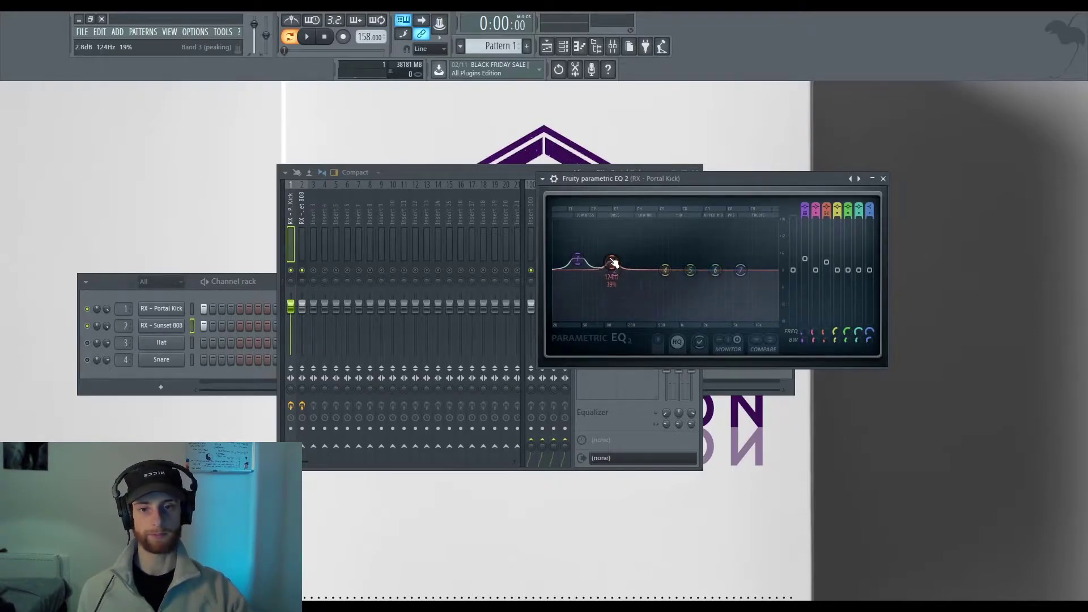
key("space")
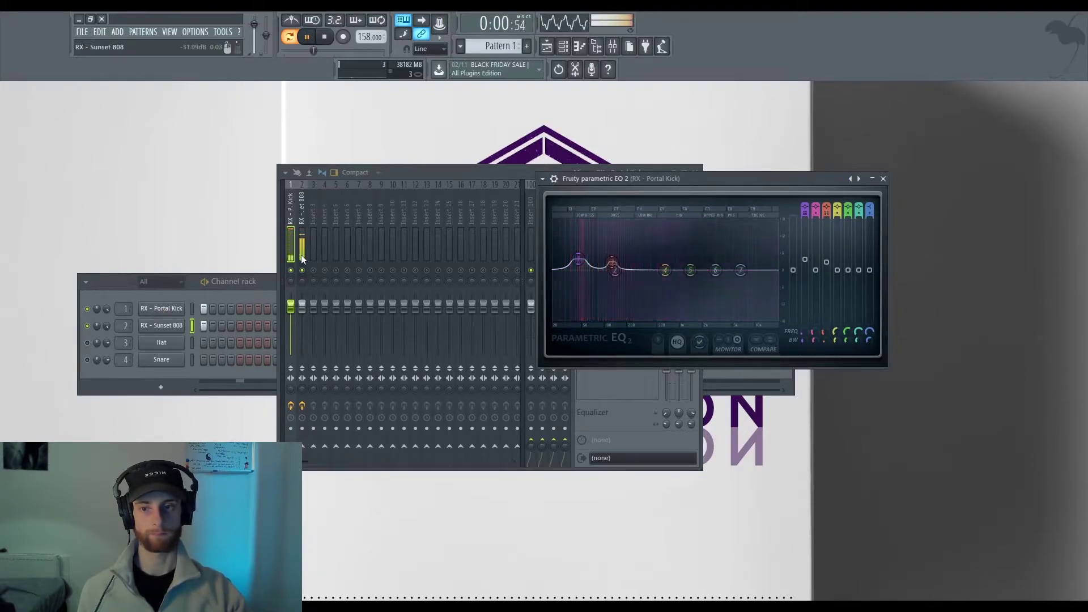
key("space")
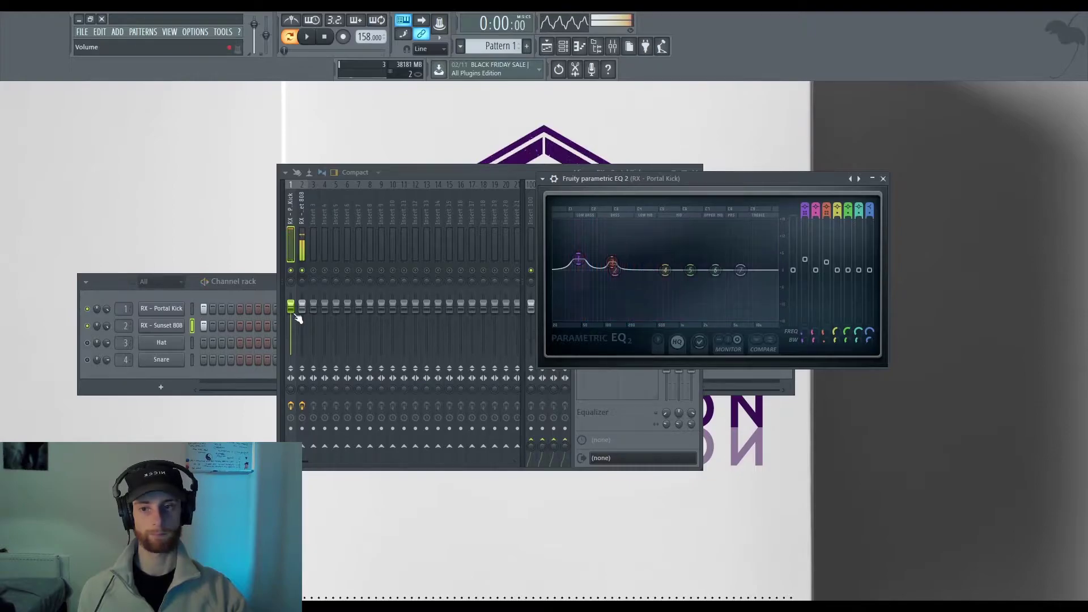
Lower the Portal Kick track's mixer volume slightly
left_click(296, 312)
left_click(747, 175)
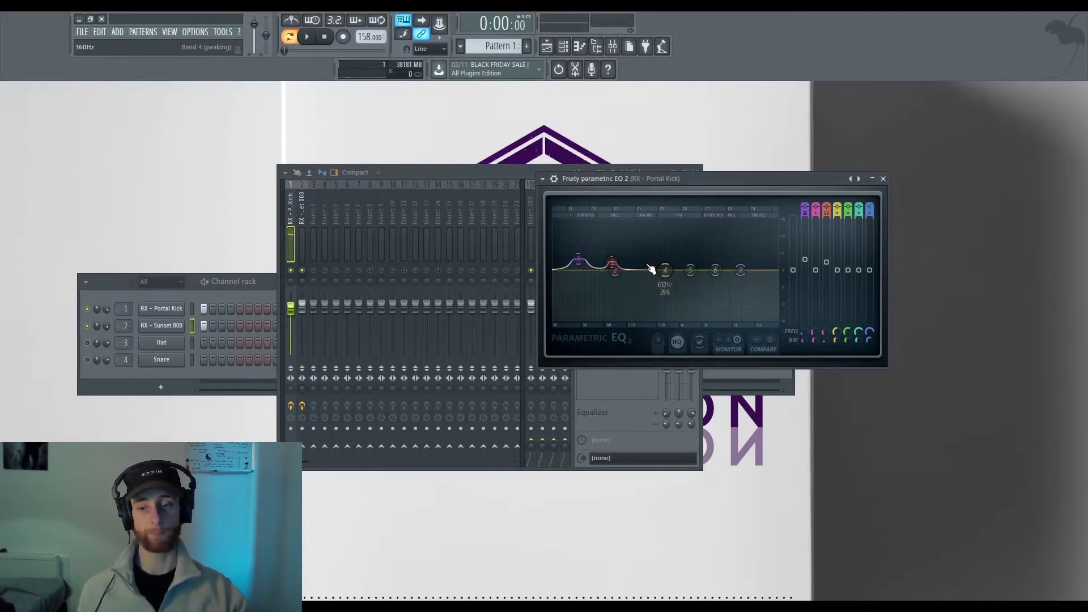
left_click(299, 243)
left_click(636, 209)
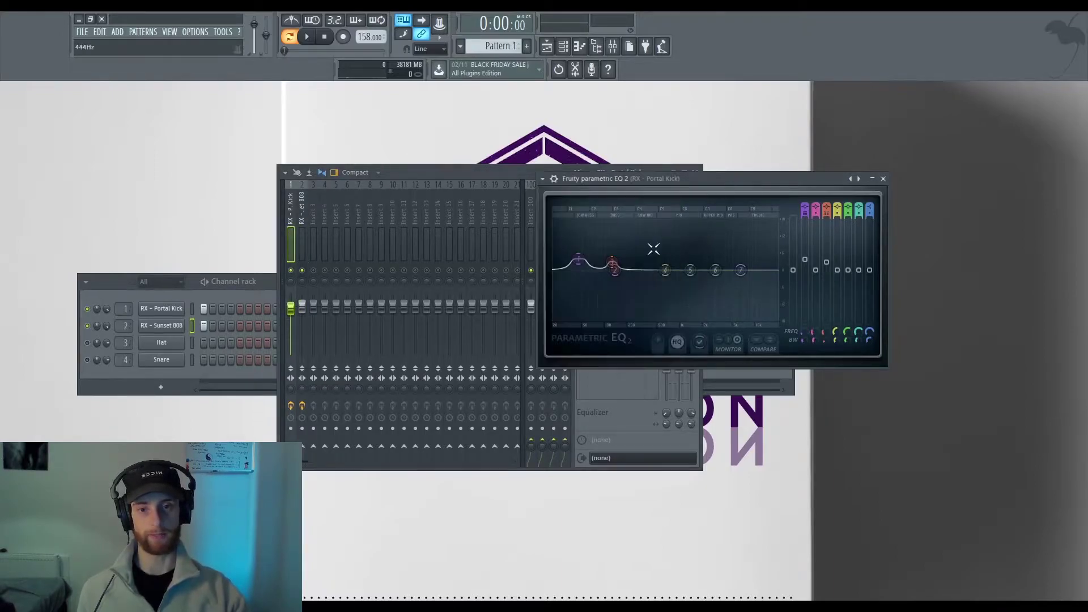
Load Fruity Parametric EQ 2 on the Sunset 808's mixer track
left_click(301, 211)
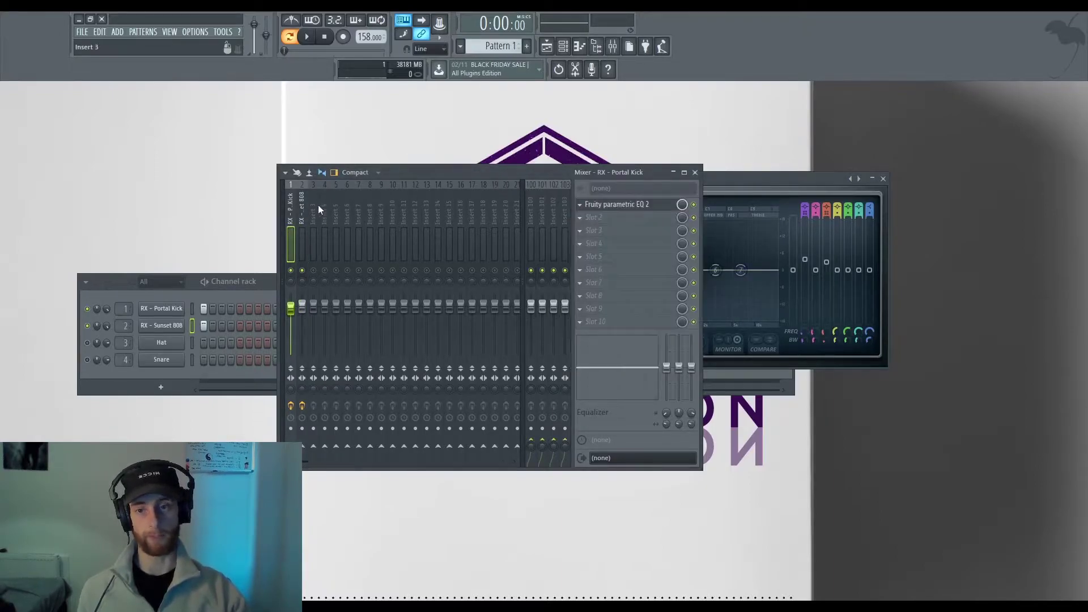
left_click(628, 207)
left_click(736, 283)
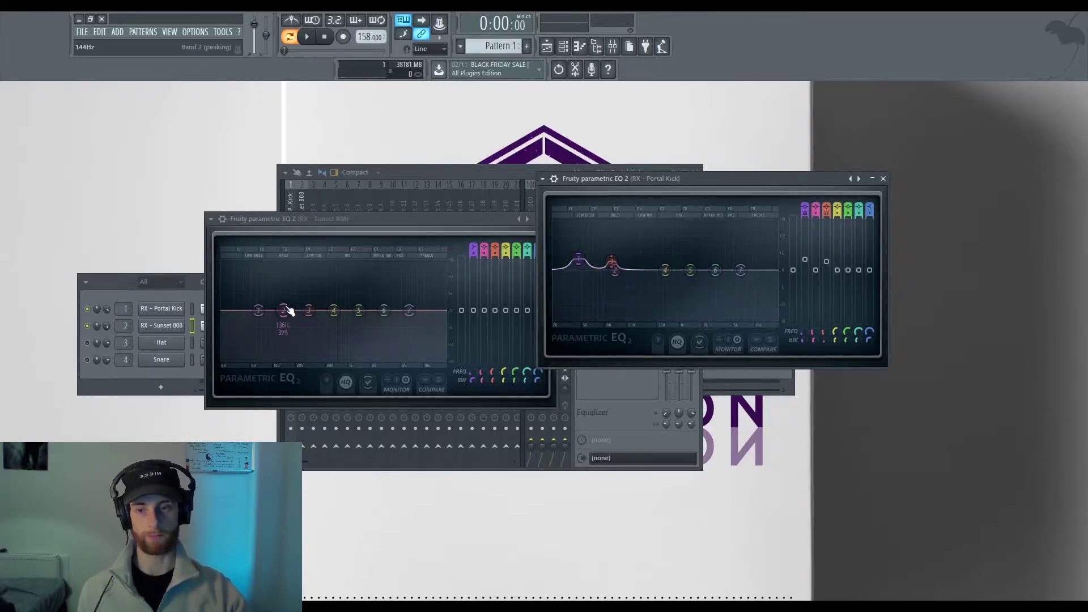
Cut the Sunset 808's EQ band 2 by about 3.2 dB at 46 Hz with 24% bandwidth and audition the result
left_click(473, 248)
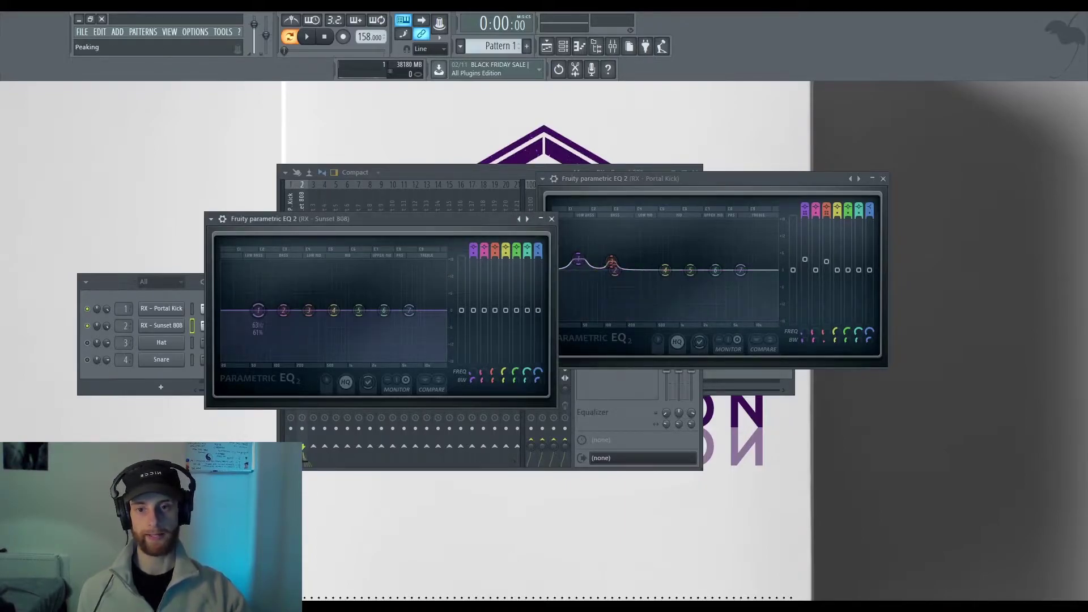
mouse_move(258, 310)
left_mouse_down()
mouse_move(221, 315)
mouse_move(245, 309)
left_mouse_up()
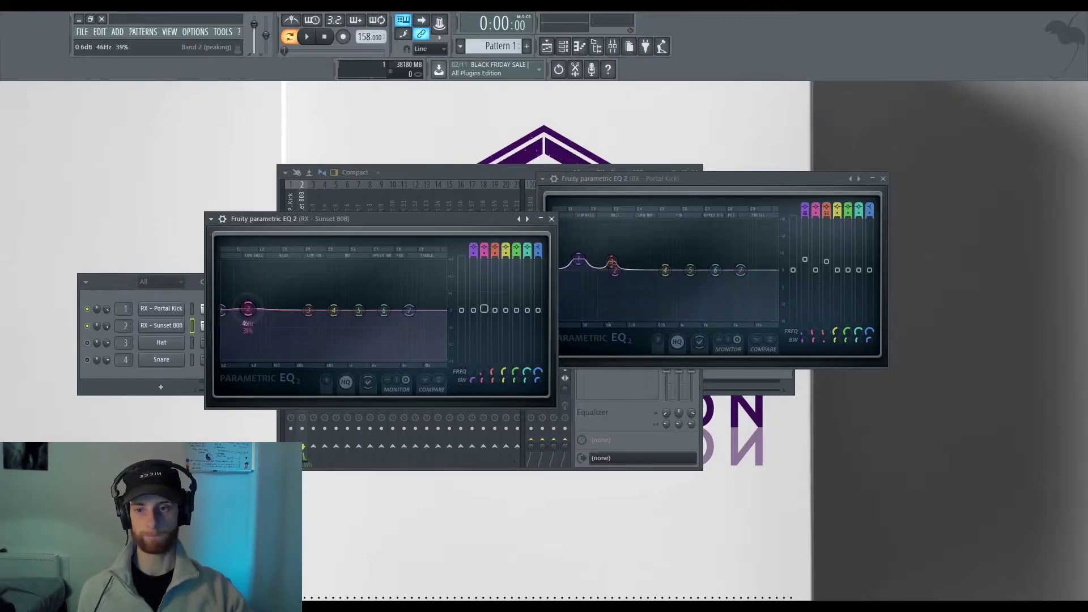
left_click_drag(246, 309, 251, 320)
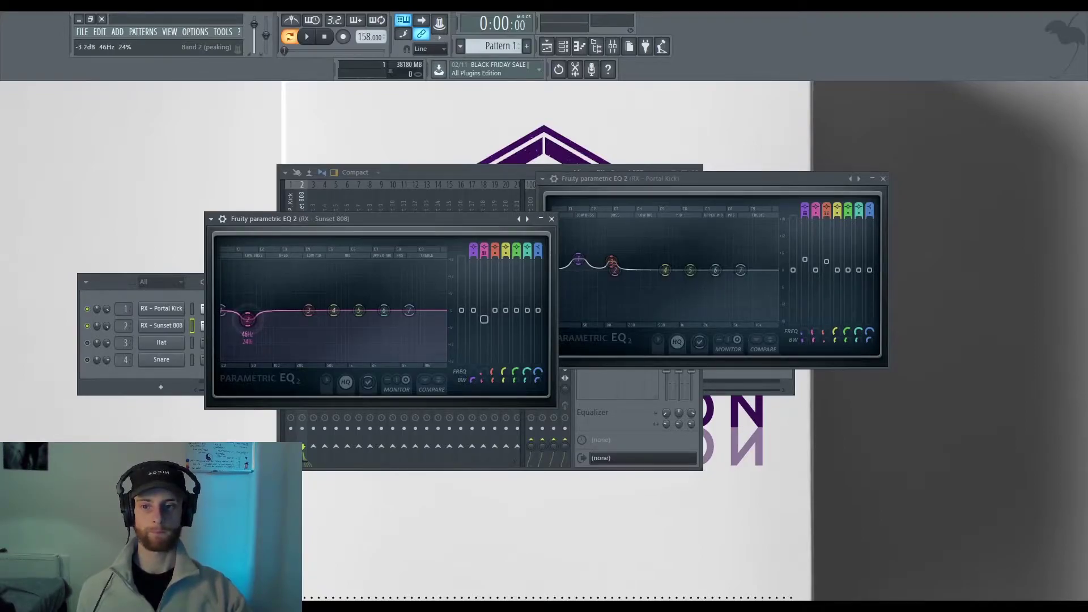
key("space")
key("space")
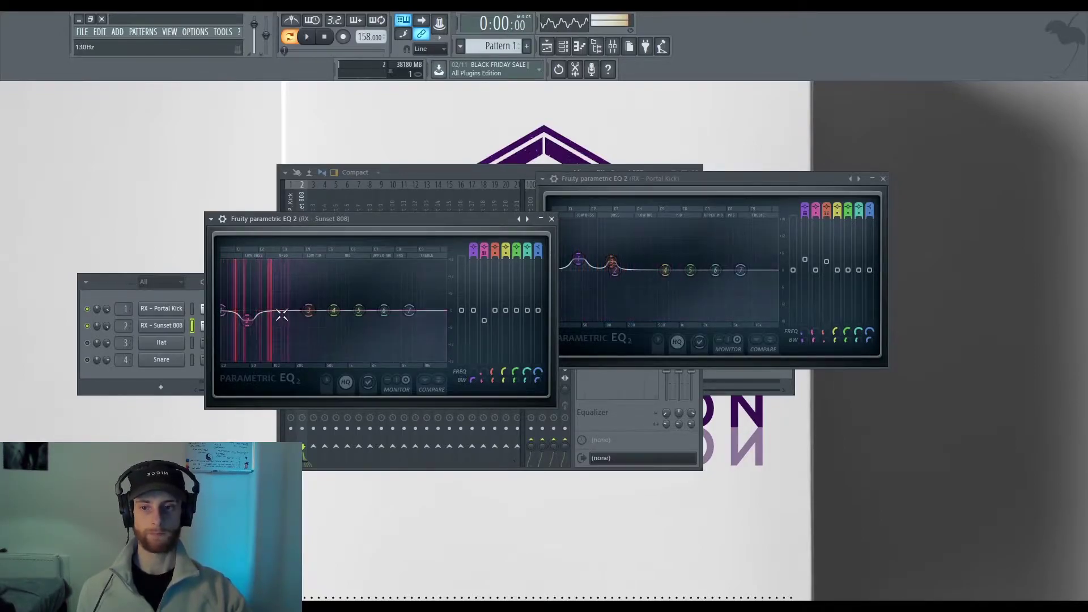
Cut band 3 of the 808's EQ at about 130 Hz with 14% bandwidth and audition the pattern
left_click_drag(308, 310, 282, 321)
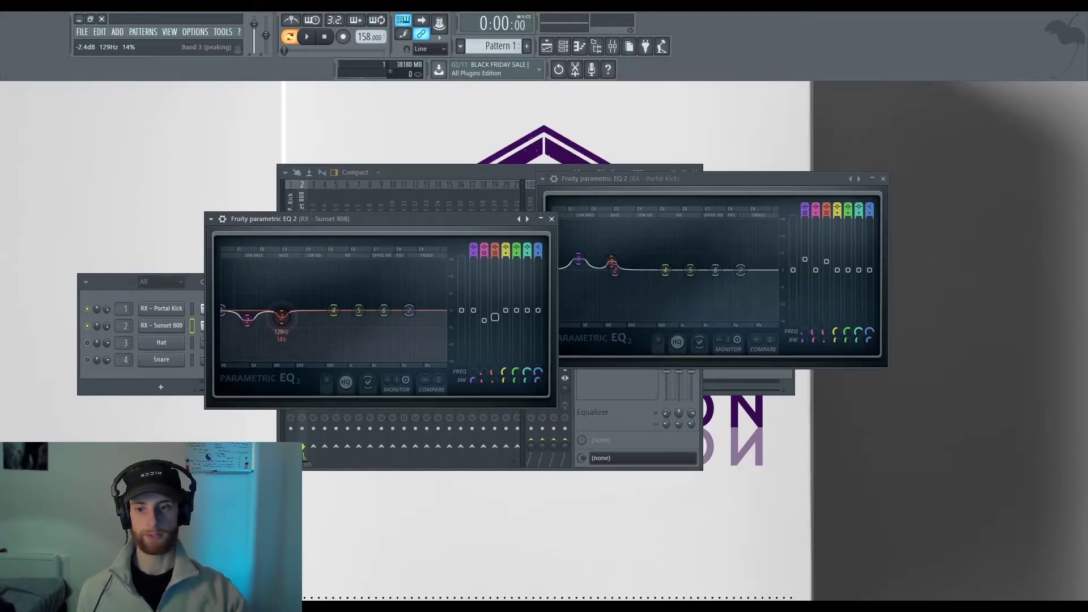
key("space")
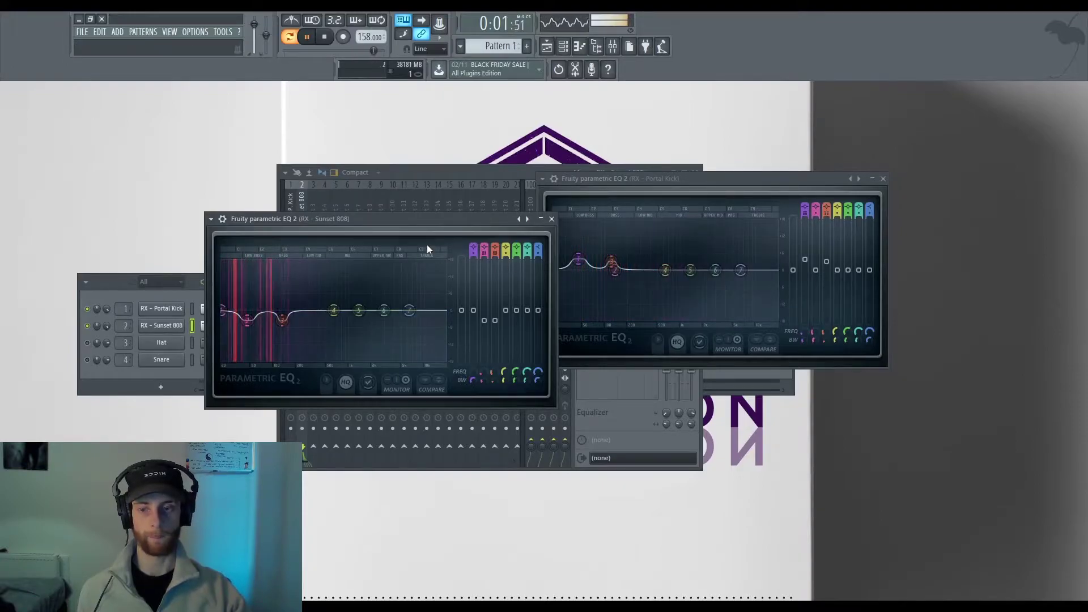
left_click(331, 38)
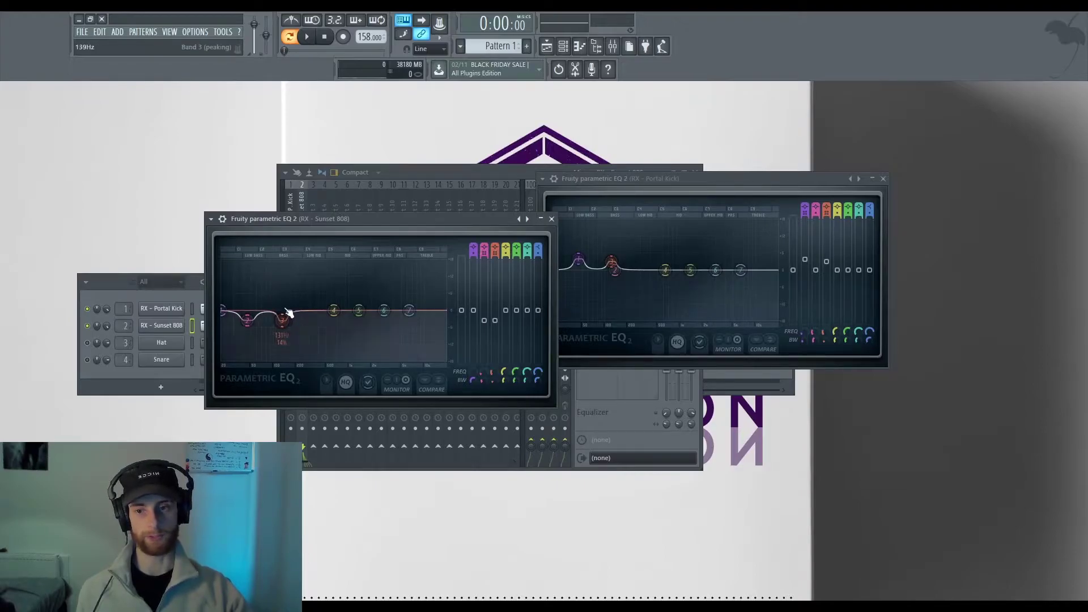
Add a small band 4 boost between the two cuts in the 808's EQ and listen to the result
left_click_drag(334, 310, 270, 311)
key("space")
key("space")
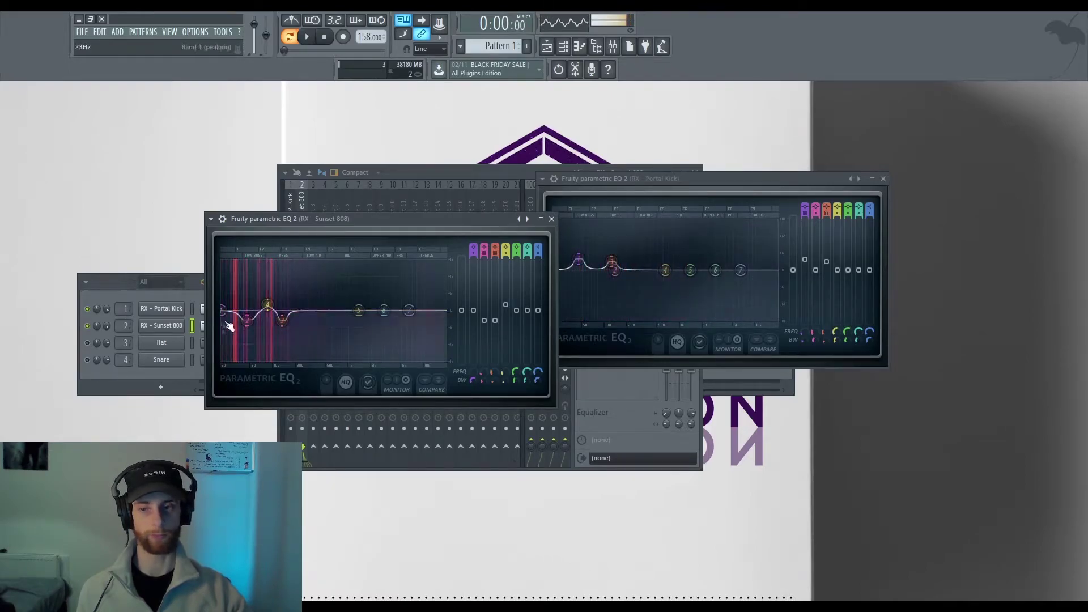
Bring the Portal Kick's mixer fader down a little further to balance it against the 808
left_click(437, 184)
left_click(288, 248)
left_click_drag(295, 316, 296, 320)
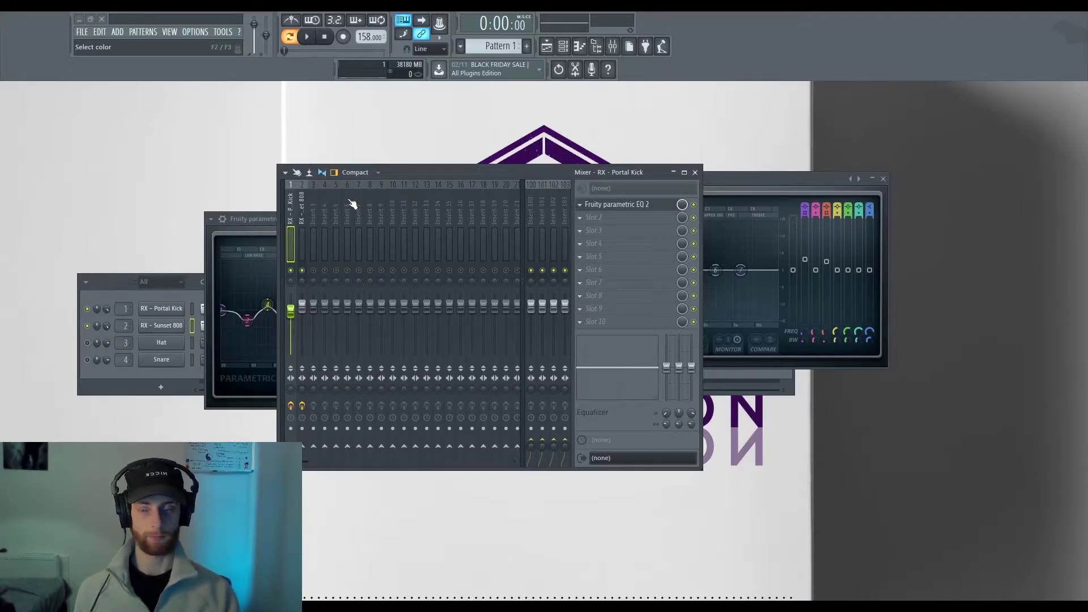
Rename the Portal Kick and Sunset 808 mixer tracks as Kick and 808
left_click(302, 211)
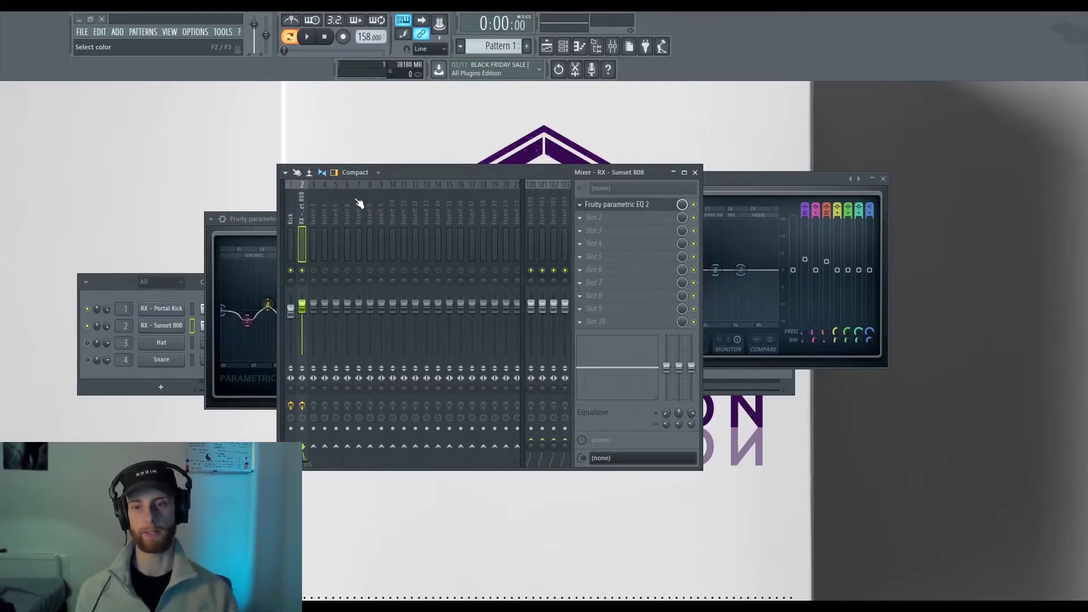
left_click(292, 219)
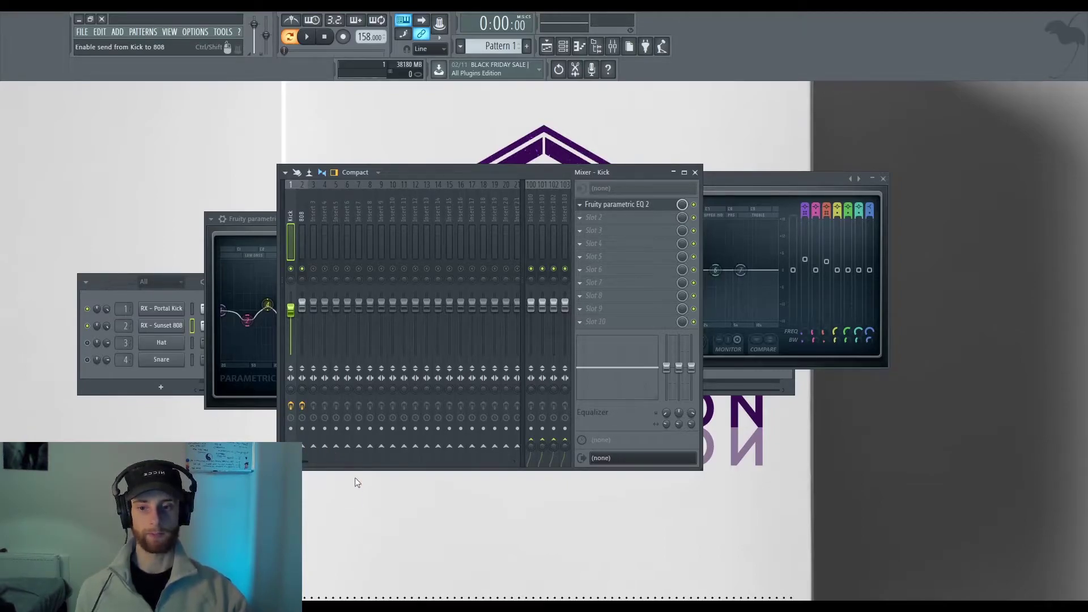
key("F6")
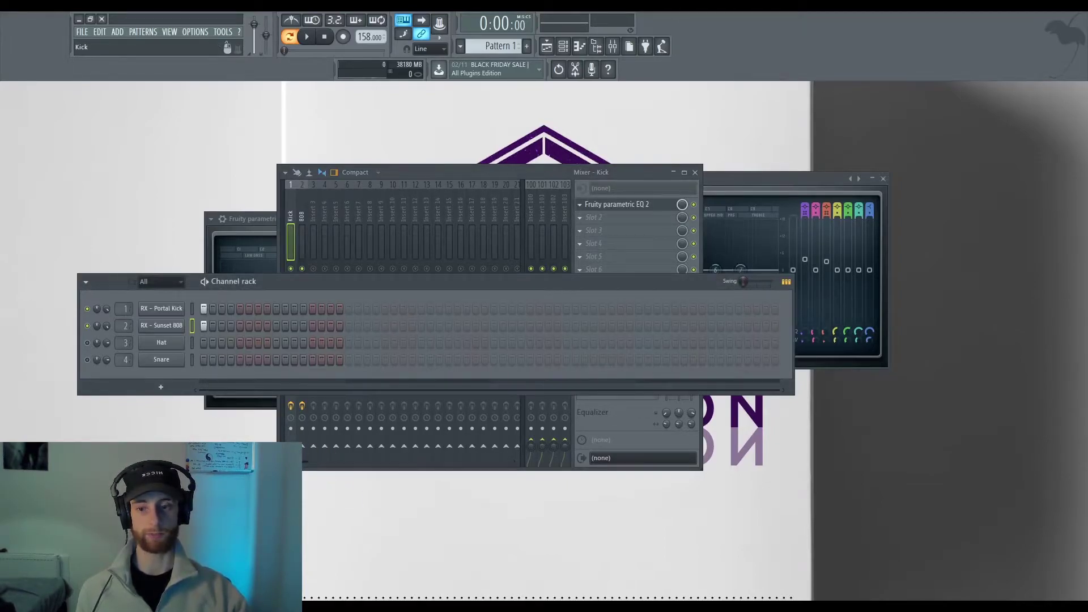
key("F9")
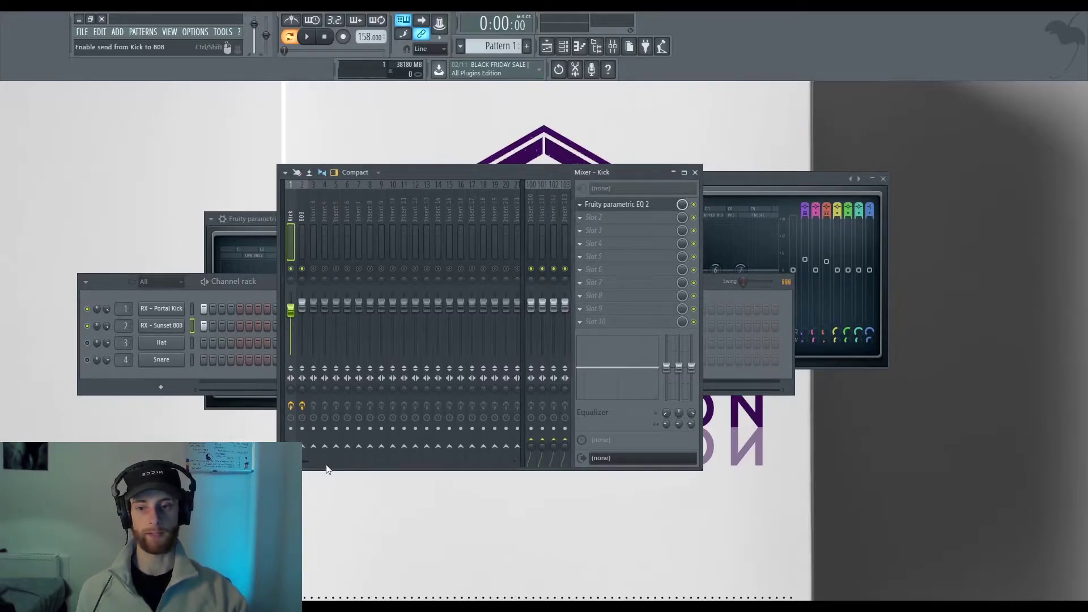
Load Fruity Limiter in slot 2 of the 808 track and switch it to compressor mode
left_click(304, 240)
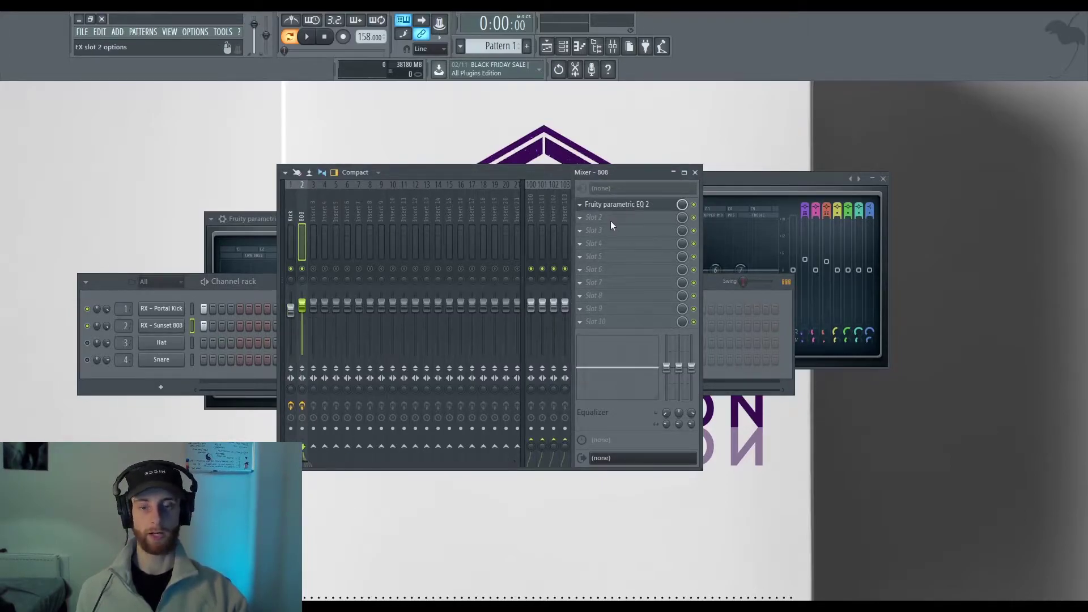
left_click(778, 350)
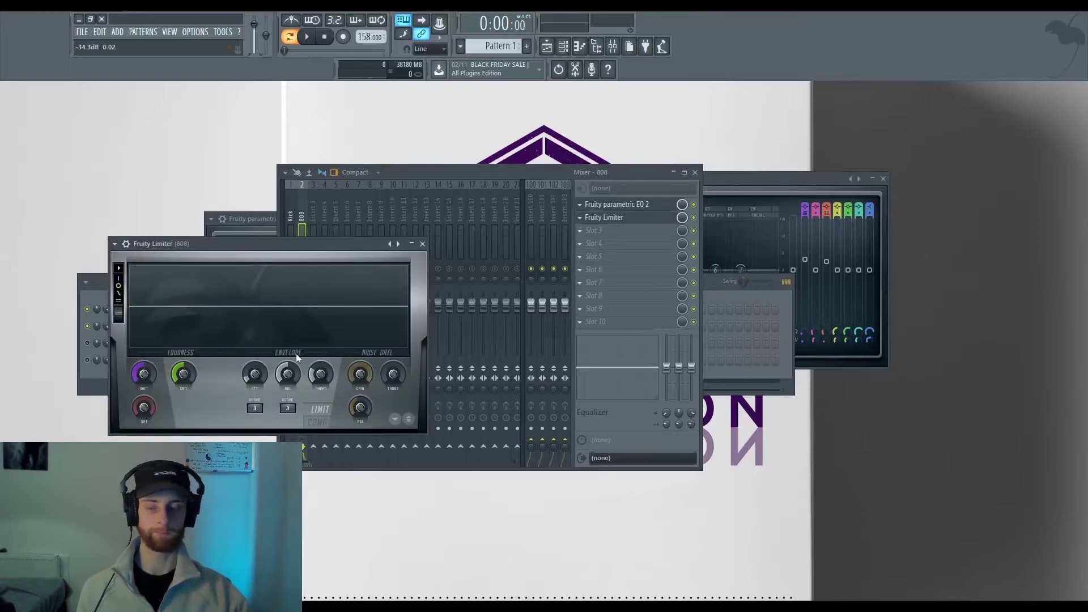
left_click(317, 423)
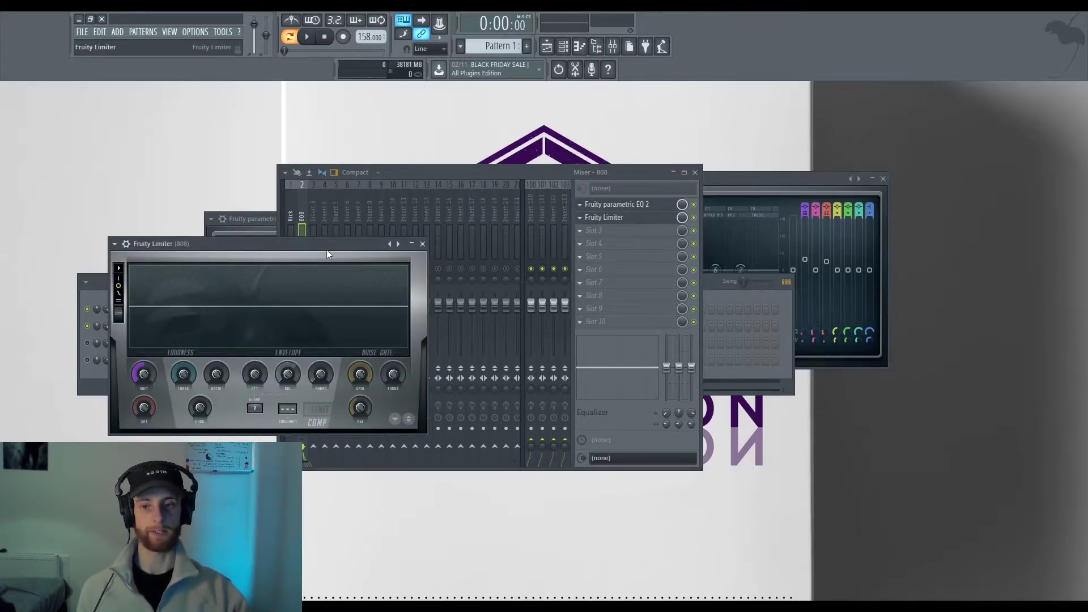
left_click_drag(327, 250, 522, 366)
Sidechain the Kick track to the 808 track and set it as the sidechain source in the 808's Fruity Limiter
left_click(284, 235)
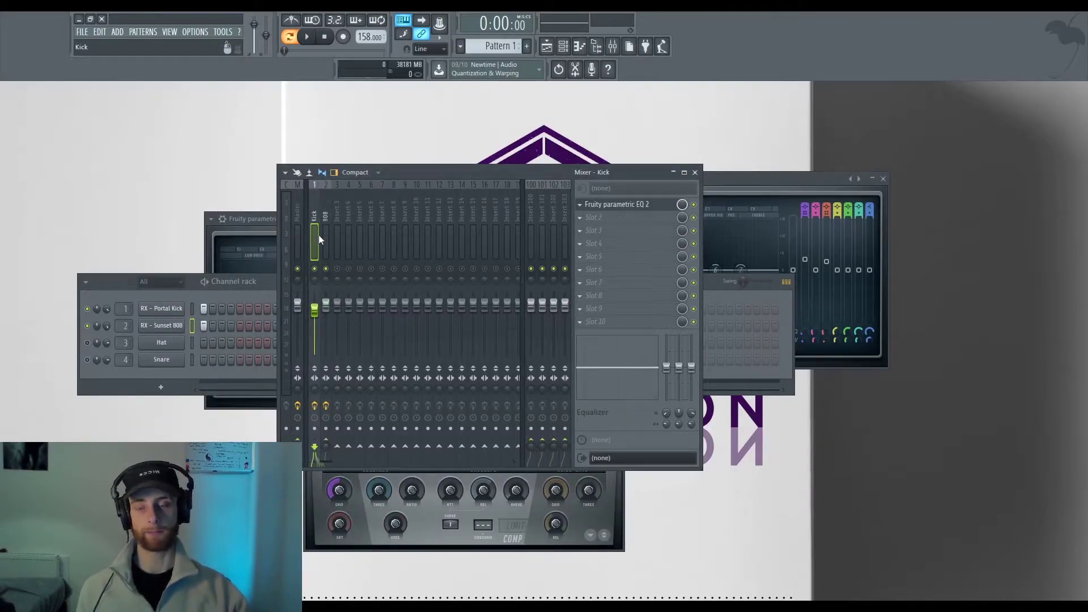
left_click(622, 219)
left_click(623, 220)
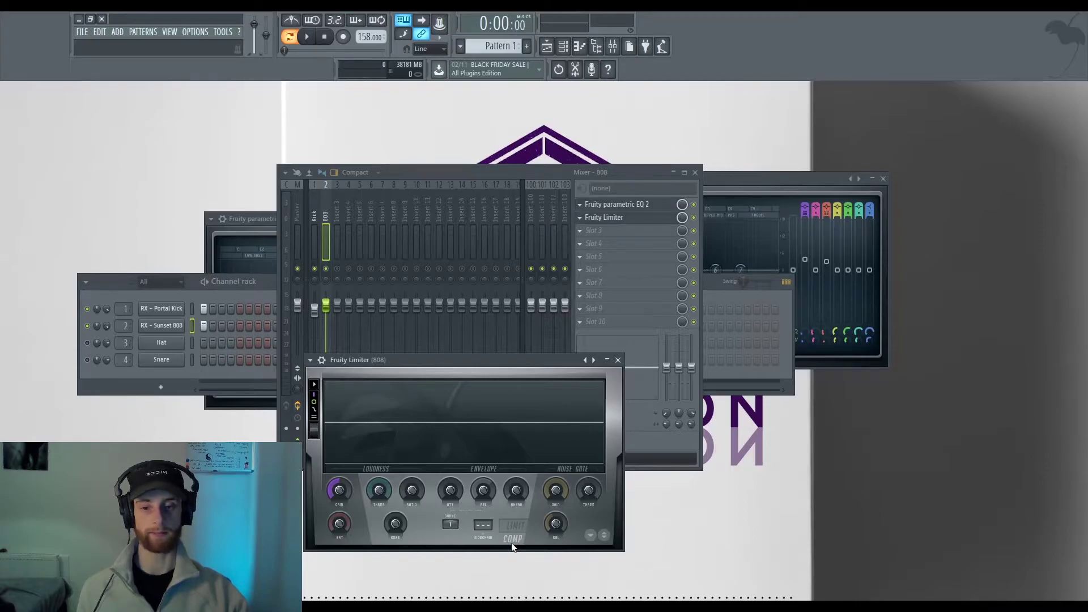
left_click_drag(529, 364, 680, 266)
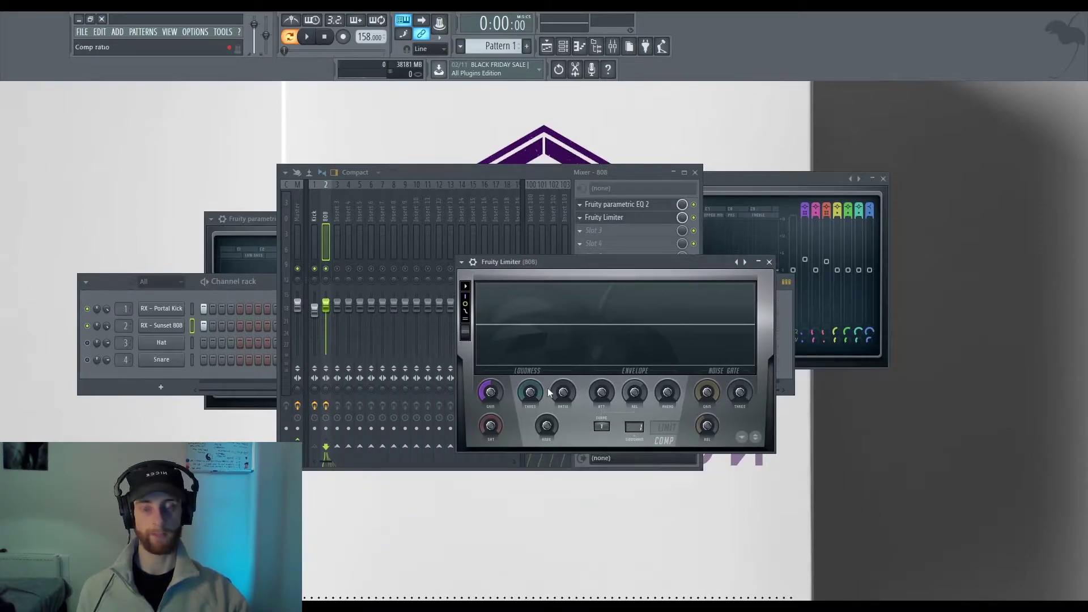
Lower the compression threshold and raise the ratio in the 808's Fruity Limiter, checking the ducking during playback
left_click_drag(530, 391, 530, 416)
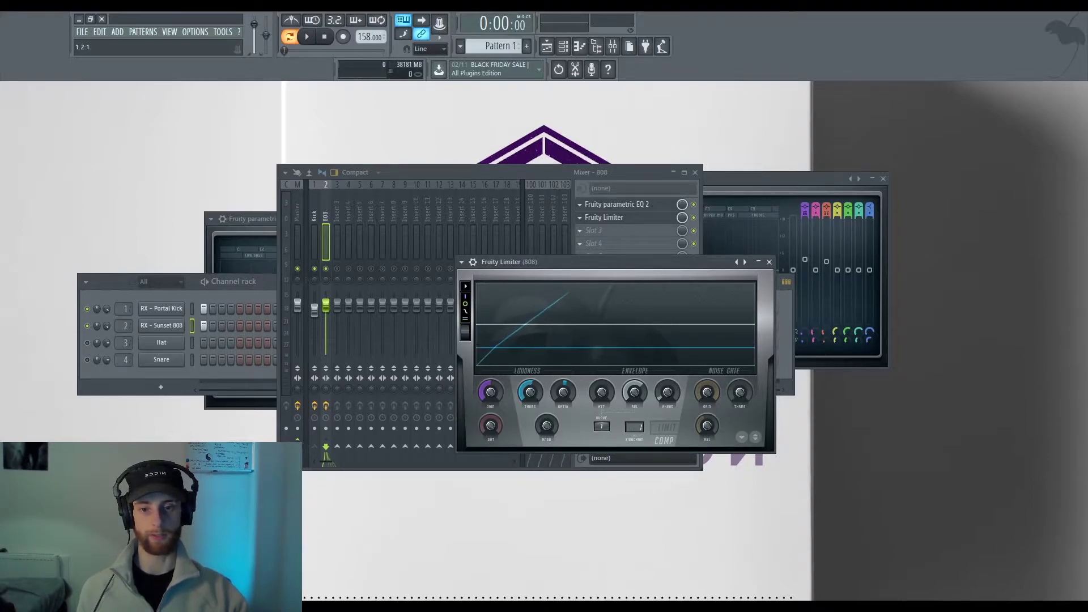
key("space")
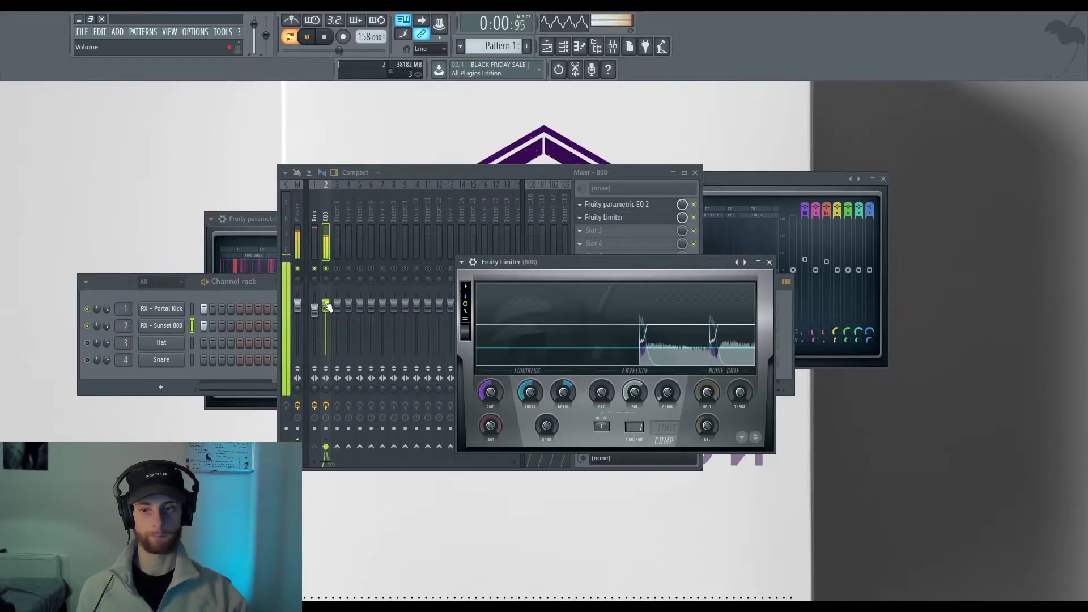
key("space")
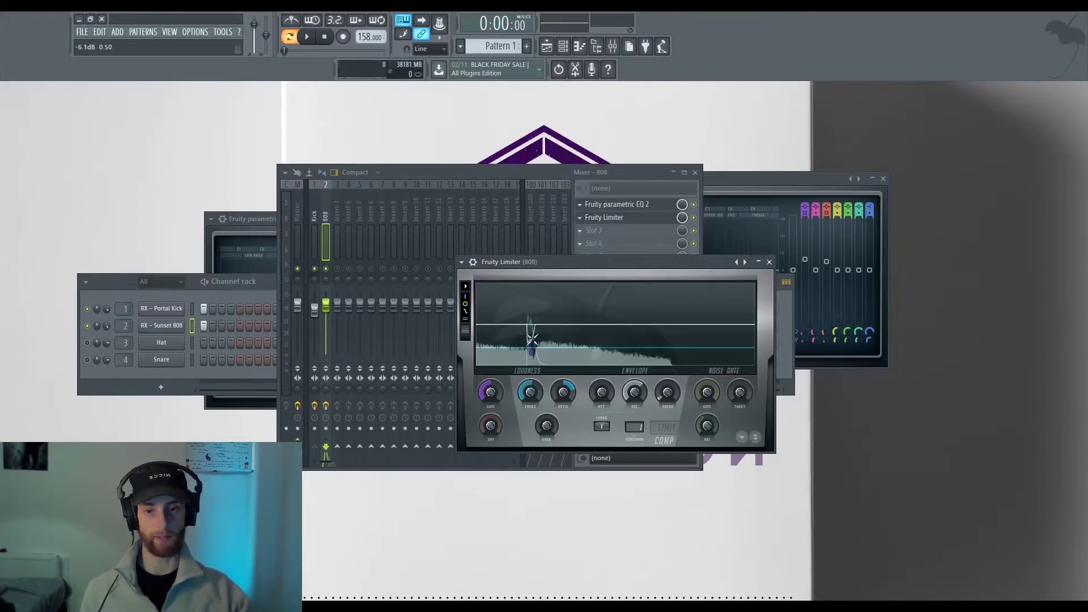
Fine-tune the compression ratio of the 808's Fruity Limiter while auditioning how it ducks under the kick
key("space")
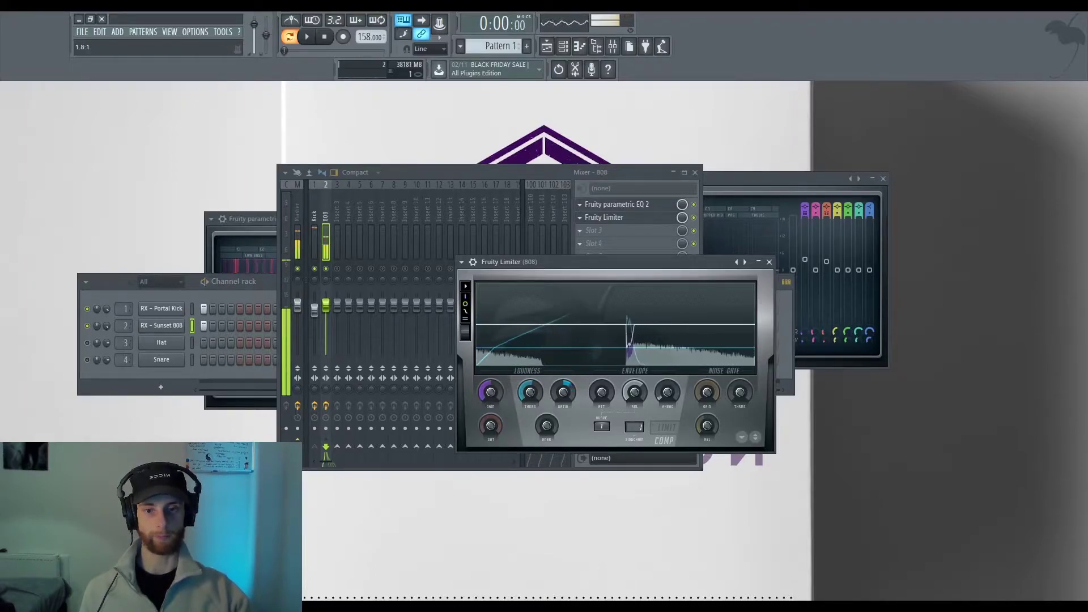
key("space")
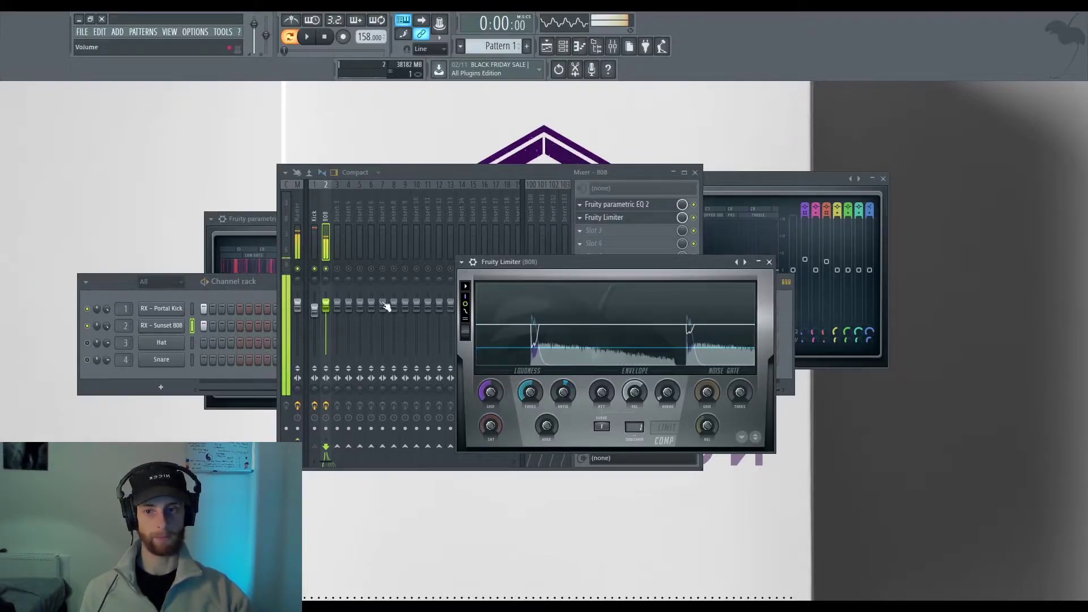
left_click_drag(562, 394, 570, 379)
key("space")
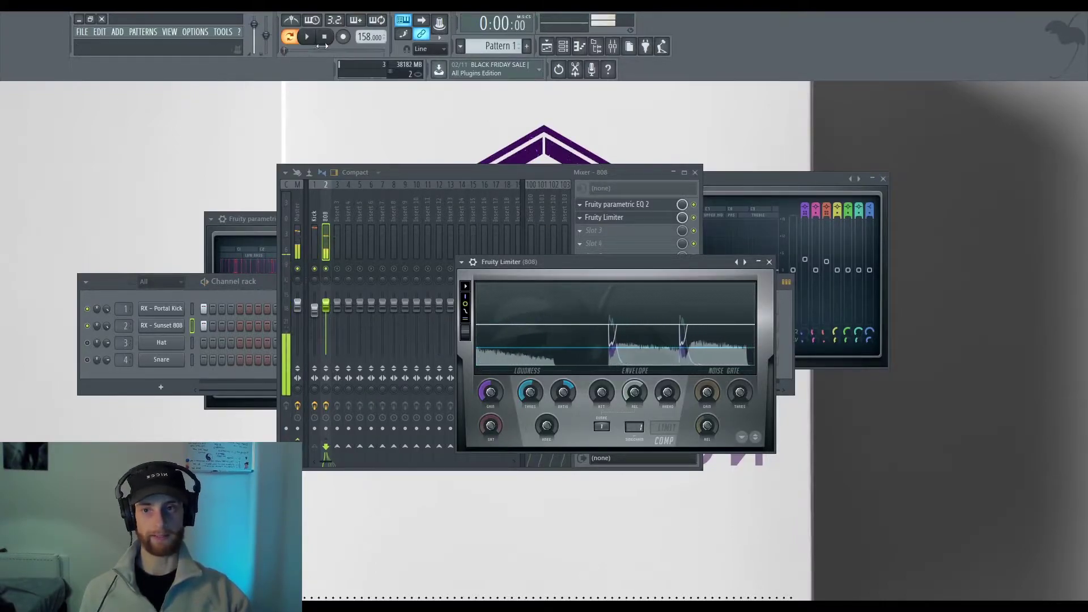
key("space")
Play the kick and 808 pattern and check both tracks' levels in the mixer
left_click(170, 323)
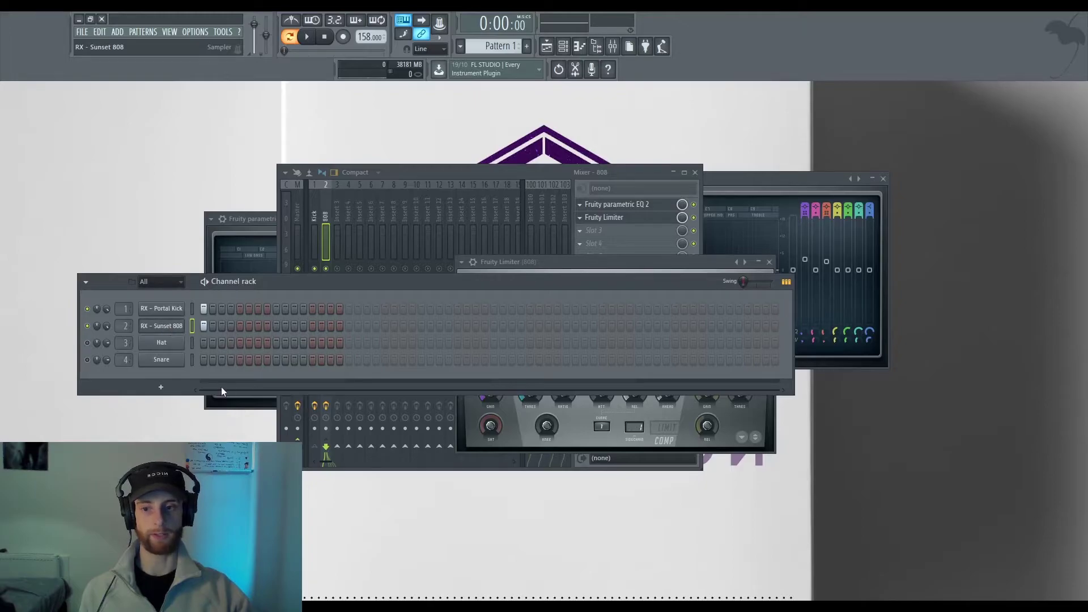
key("space")
left_click(442, 172)
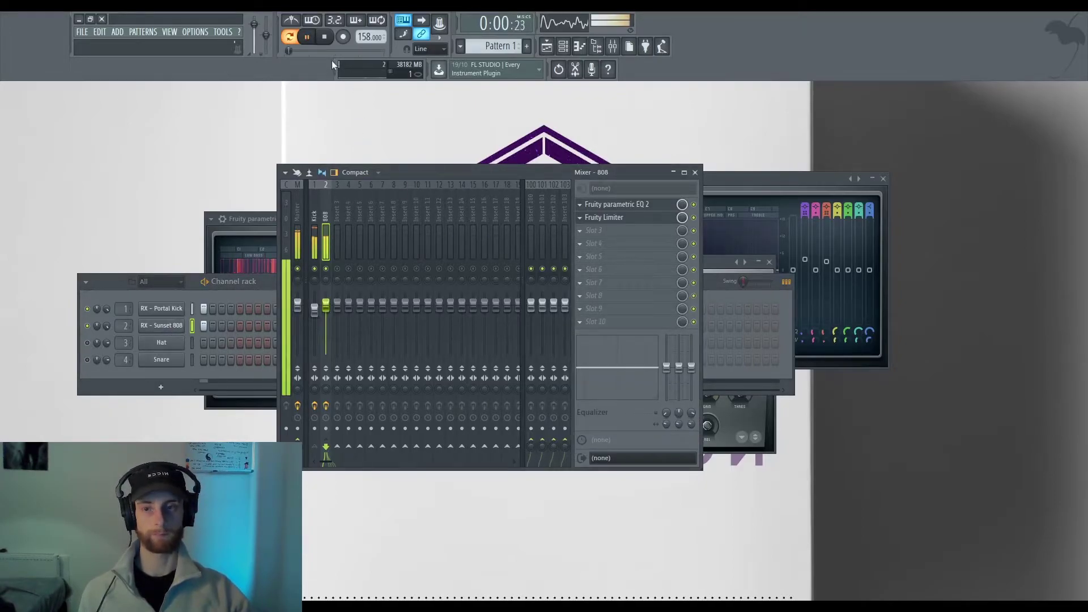
key("space")
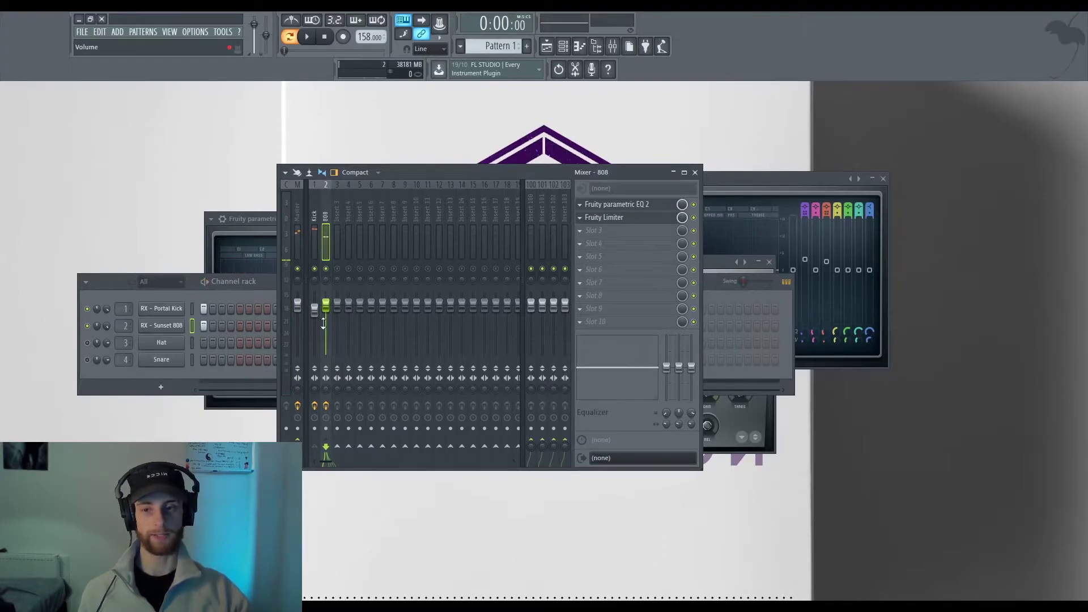
left_click(315, 324)
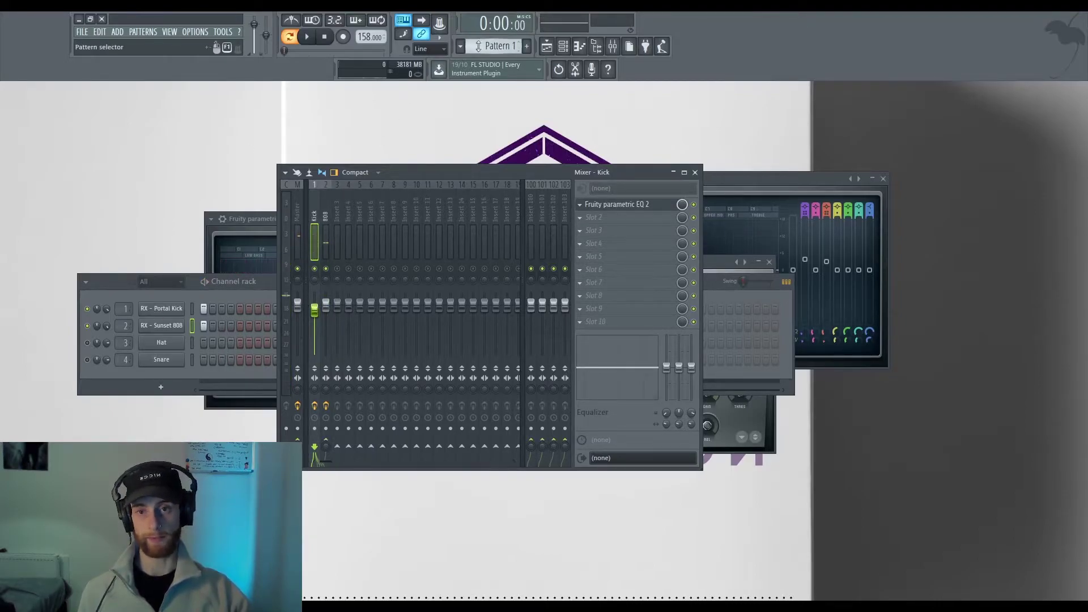
key("space")
Browse the 808 samples of the Rxllout - Perception Kit in the sample browser
left_click(246, 282)
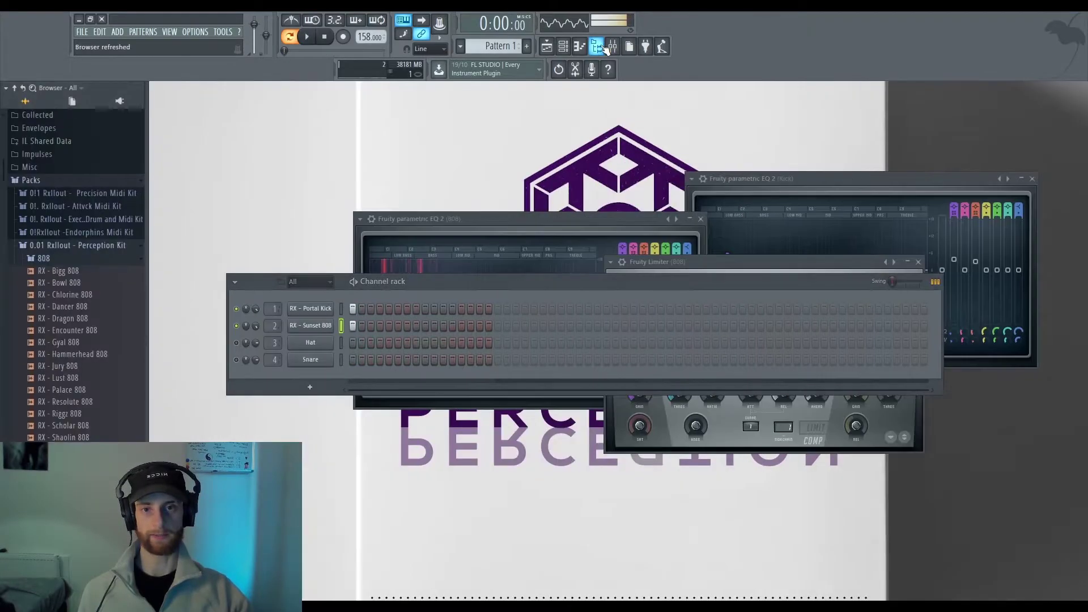
left_click(101, 249)
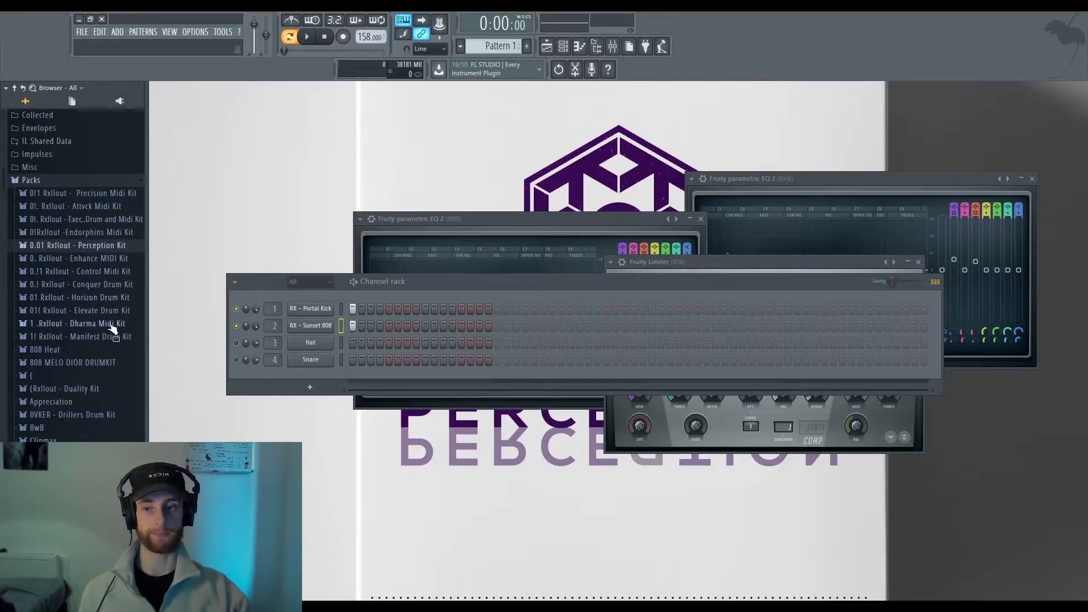
left_click(110, 245)
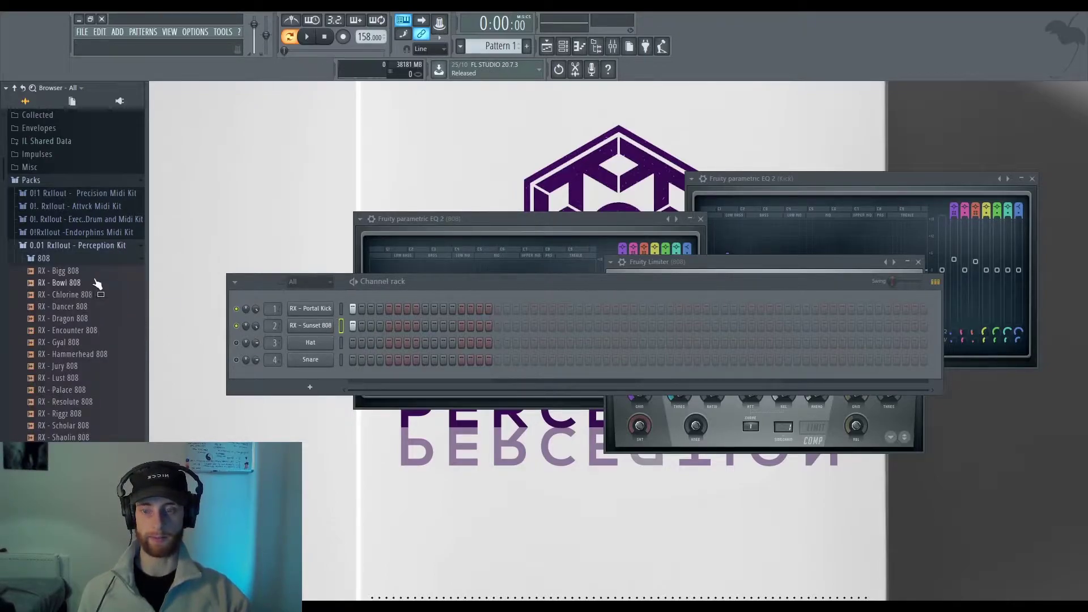
scroll(79, 356, "down", 3)
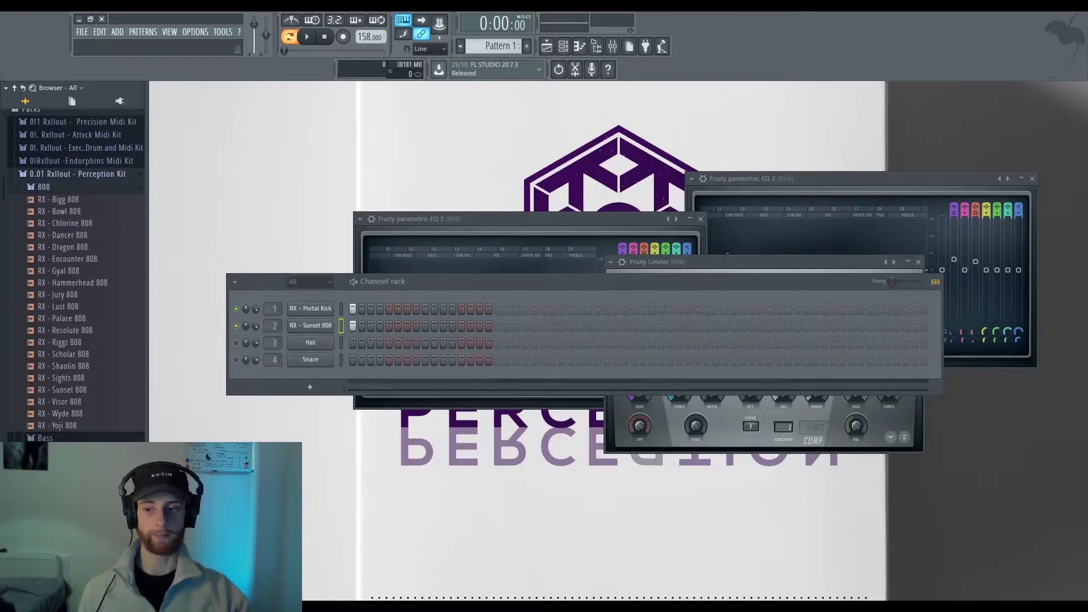
Load the RX - Dexterity Snare from the Perception Kit's Snare folder onto the third channel, replacing the Hat
scroll(80, 374, "down", 4)
left_click(62, 385)
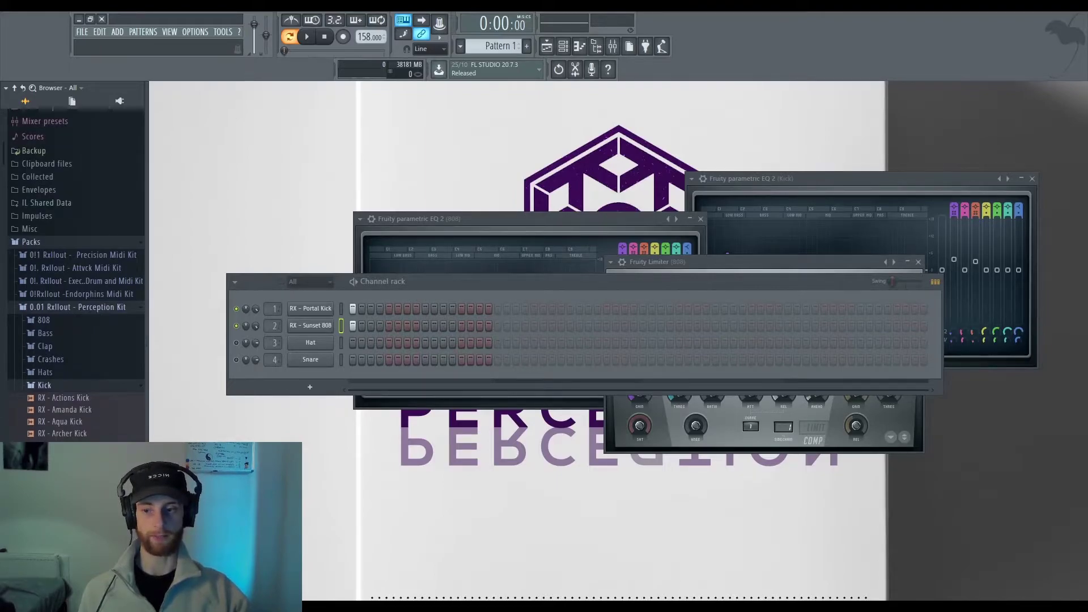
left_click(79, 469)
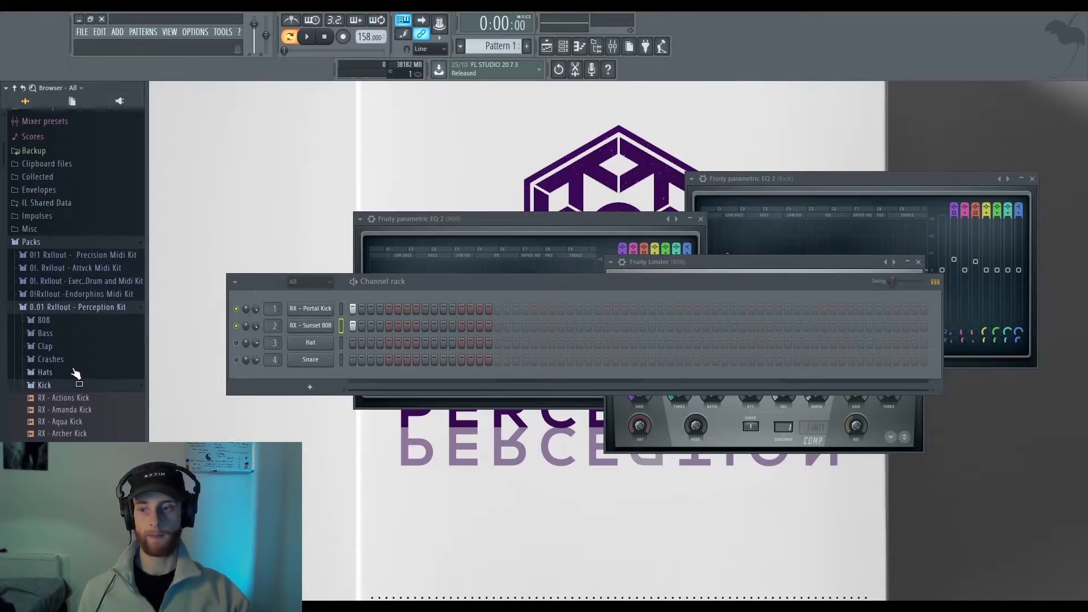
left_click(69, 387)
scroll(132, 380, "down", 3)
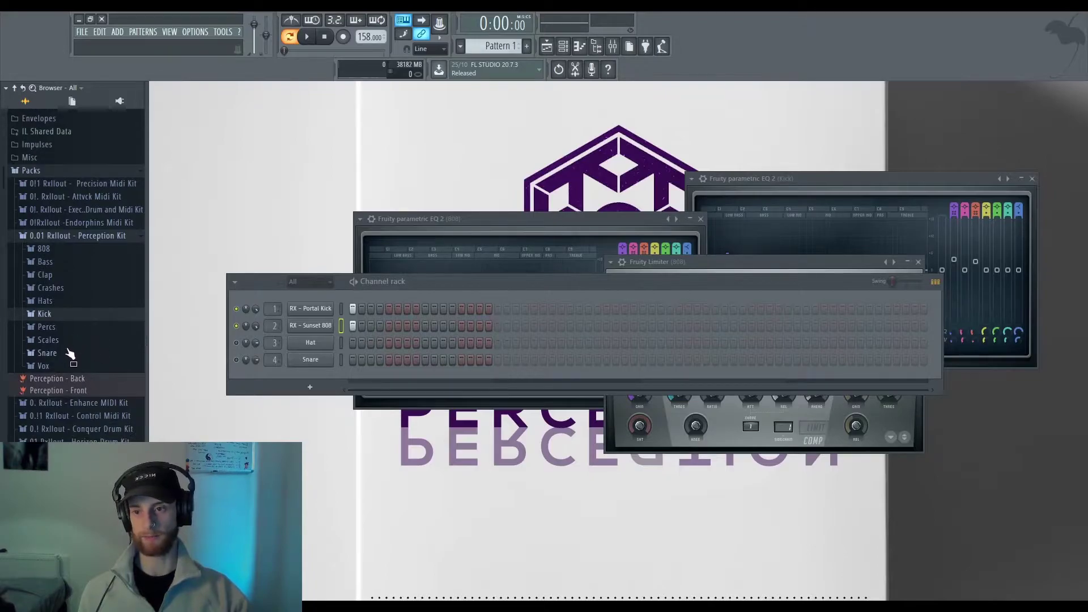
left_click(69, 353)
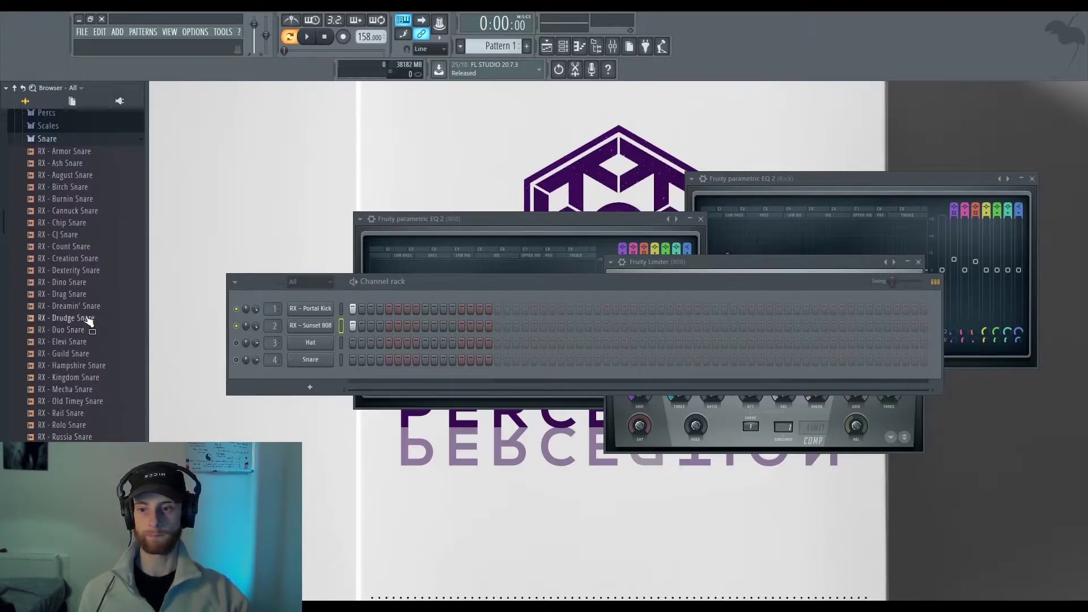
left_click_drag(85, 270, 314, 343)
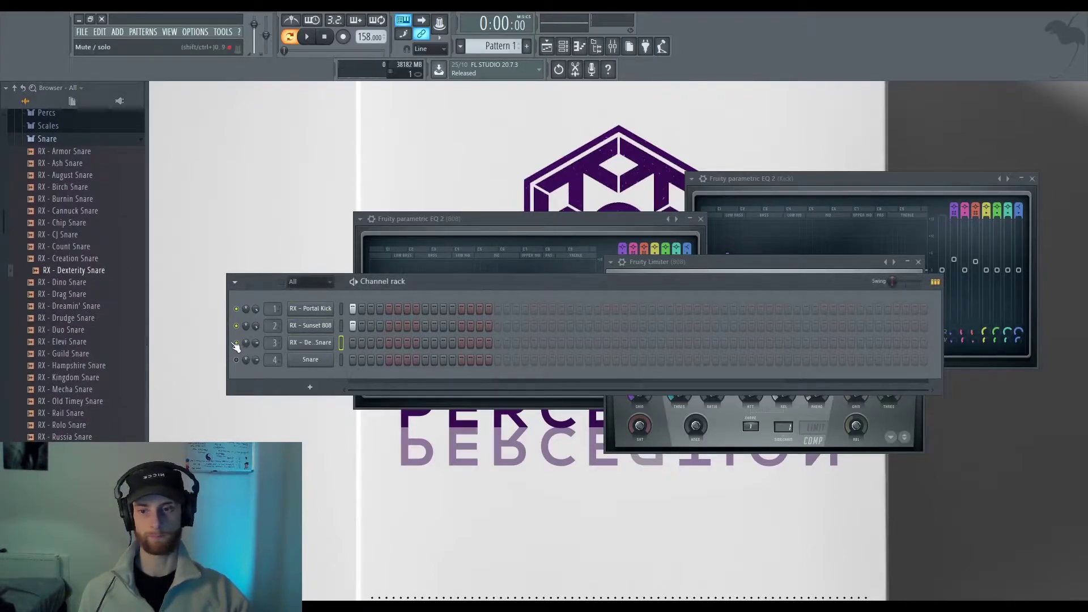
Drop the RX - Animal Clap pattern from the Duality Kit's Clap folder onto the Dexterity Snare channel
scroll(54, 280, "up", 4)
left_click(57, 285)
scroll(68, 284, "down", 4)
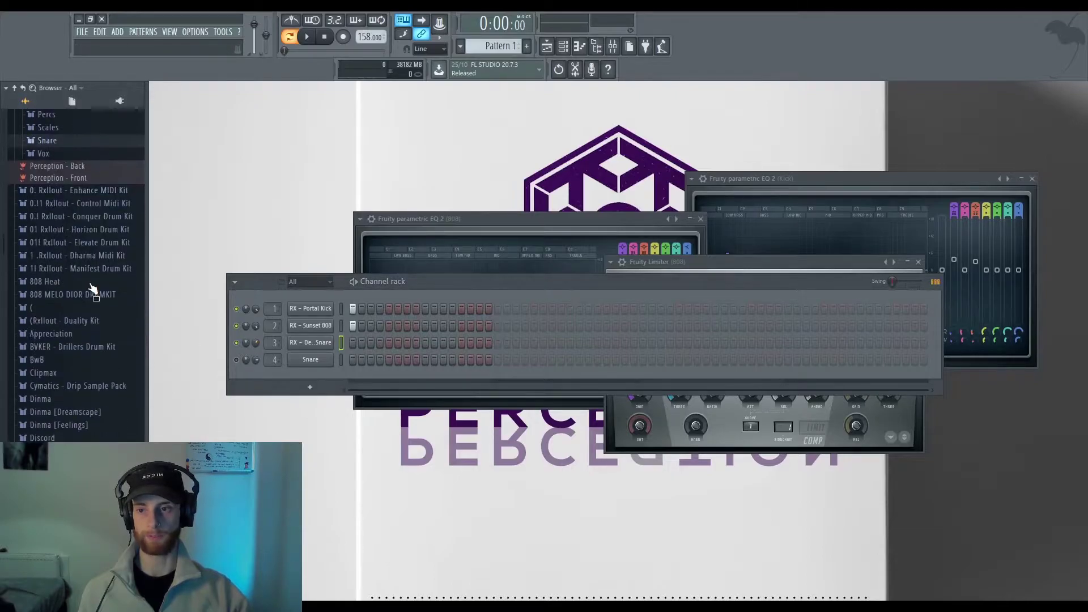
left_click(96, 321)
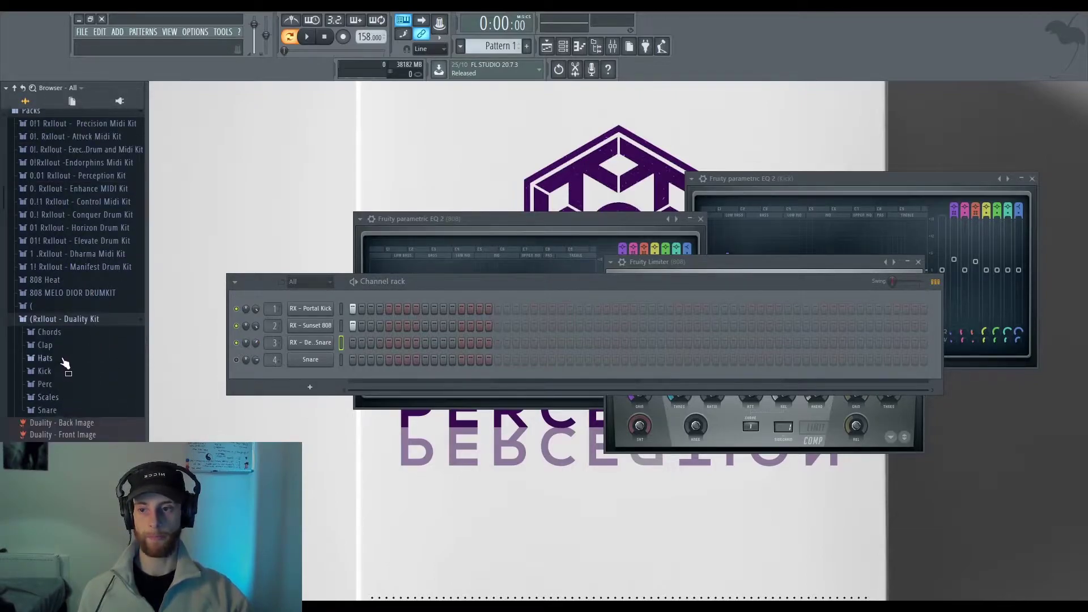
left_click(45, 345)
left_click(45, 344)
left_click(45, 345)
left_click_drag(68, 369, 339, 346)
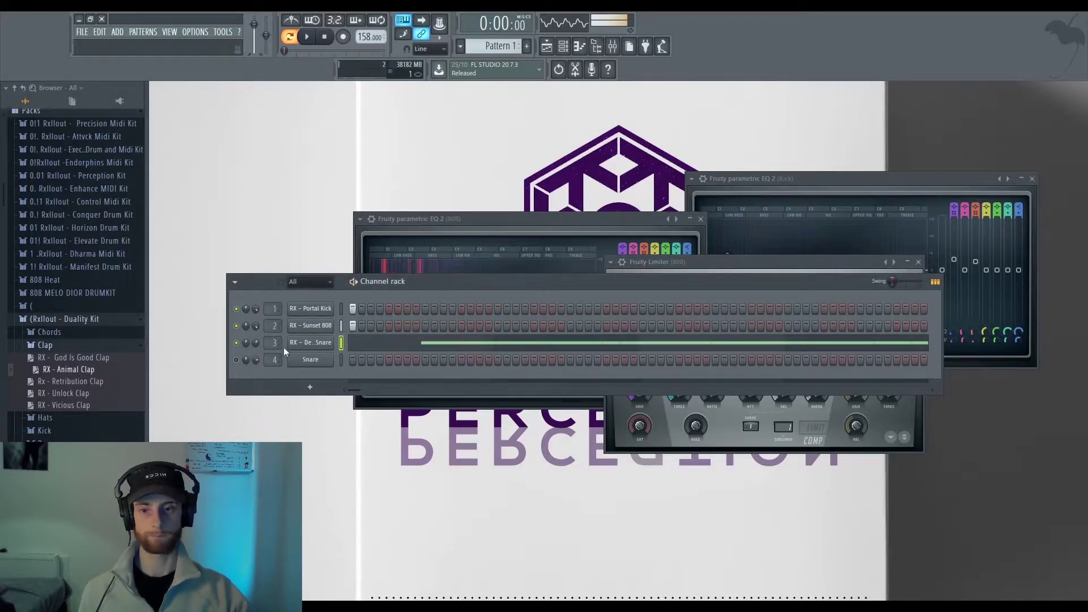
Play the pattern with the snare added and balance the snare's channel volume against the kick and 808
left_click(612, 46)
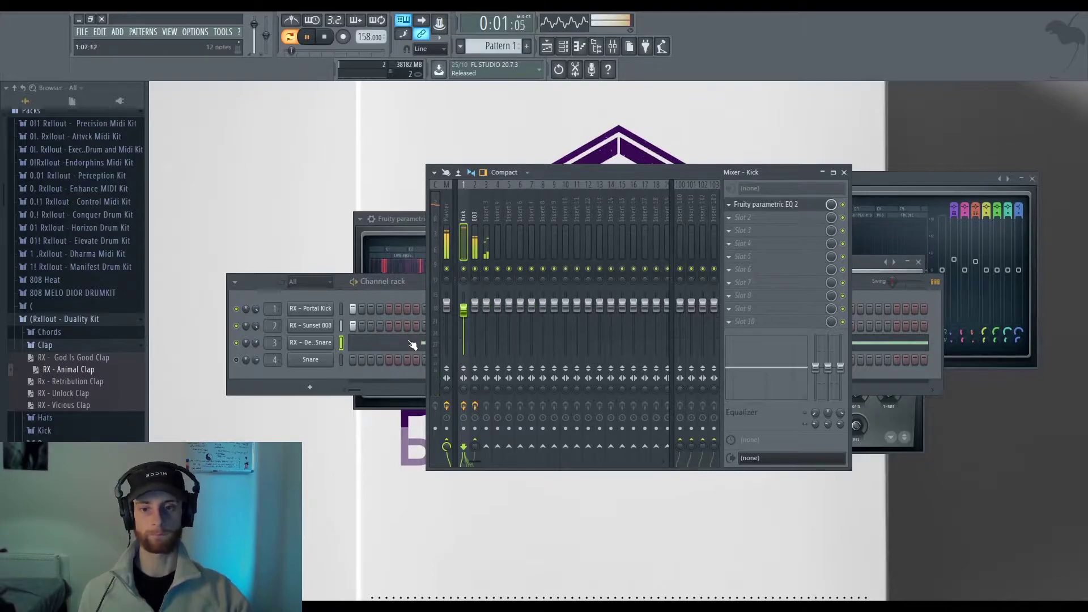
left_click(258, 343)
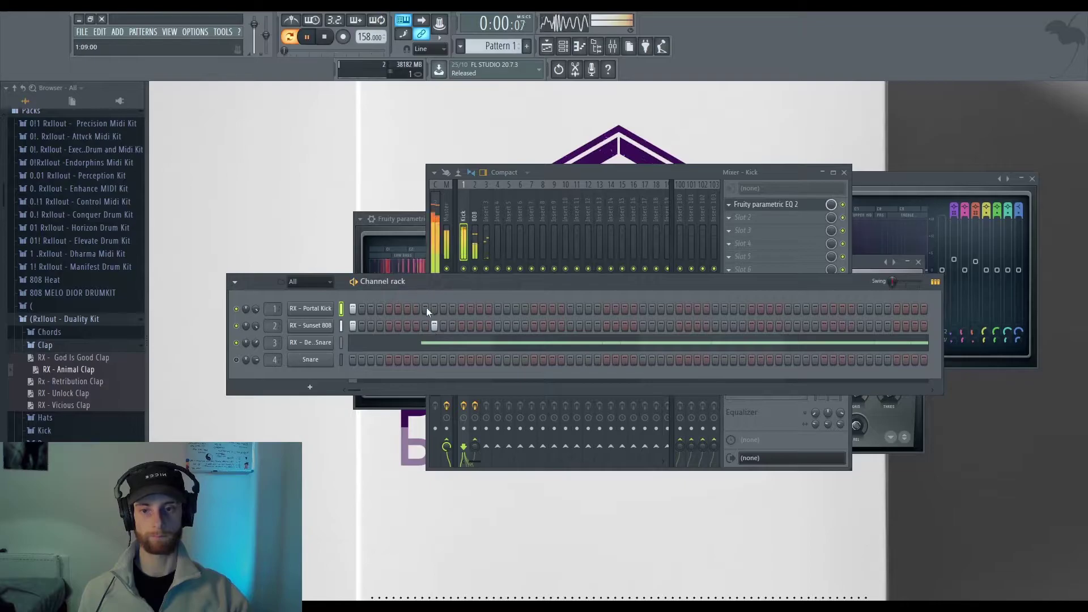
left_click(546, 46)
key("space")
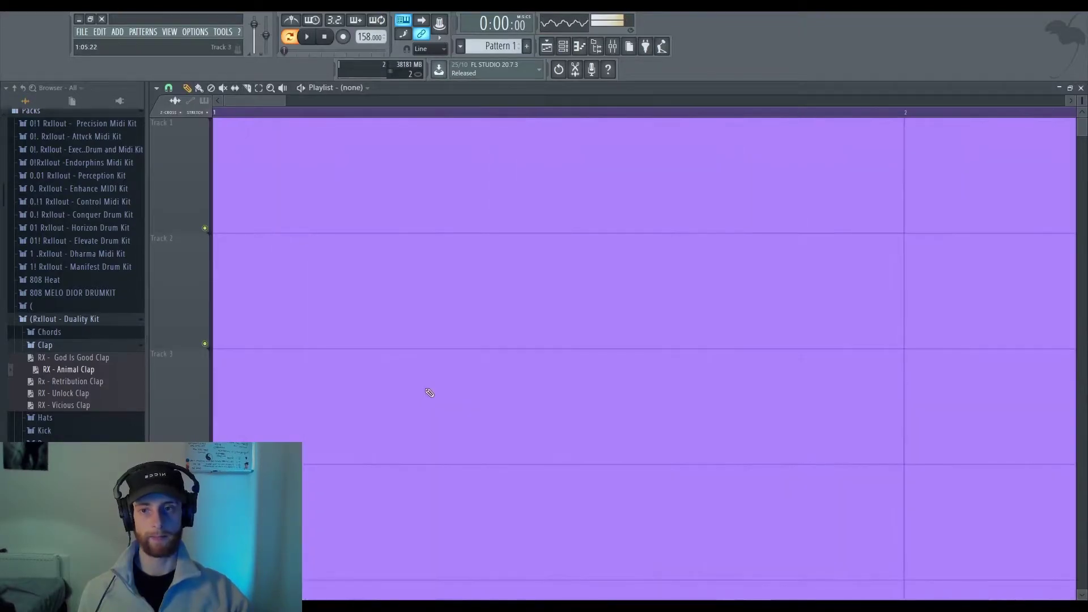
Place the looperman Travis Scott type loop twice in a row on playlist Track 1 and play it in song mode
scroll(119, 253, "up", 5)
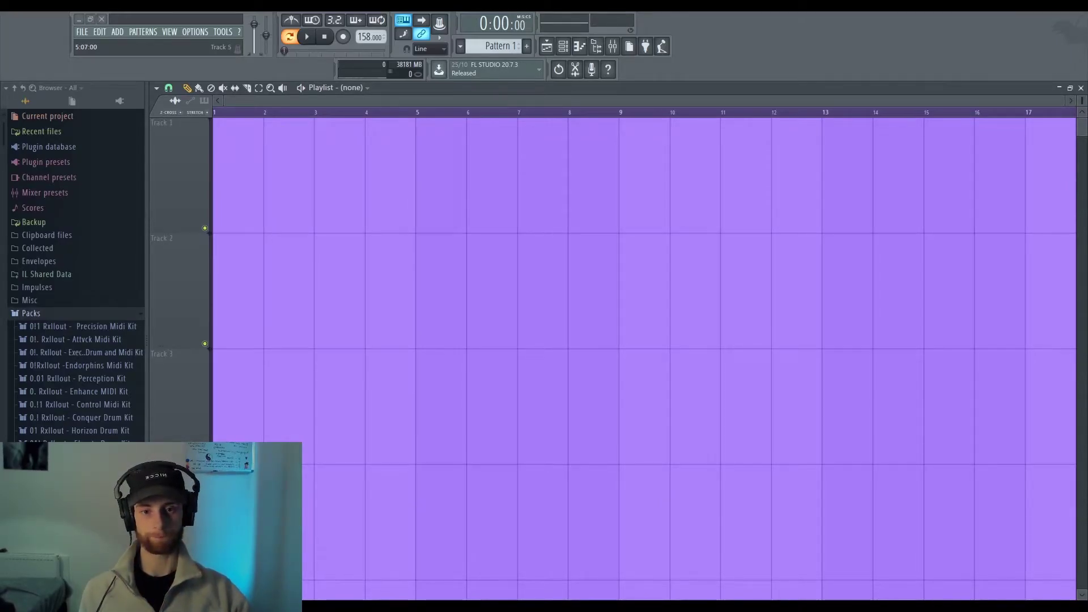
left_click_drag(436, 340, 349, 181)
scroll(368, 182, "down", 3)
left_click(289, 36)
key("space")
scroll(423, 318, "up", 1)
left_click_drag(684, 180, 657, 179)
Open the loop's channel settings during playback to check its volume and panning
double_click(451, 175)
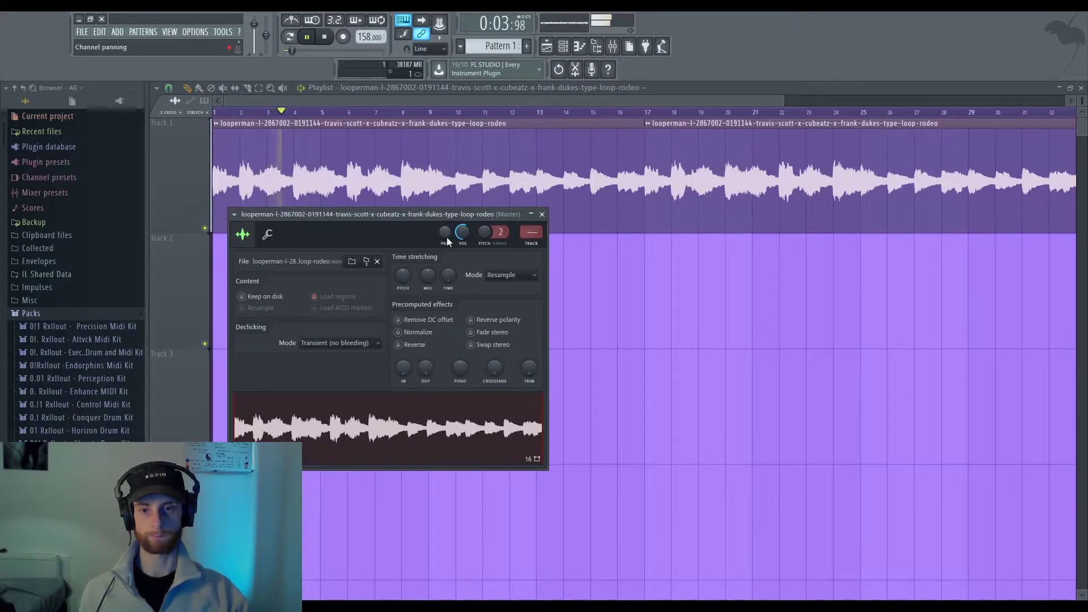
left_click(542, 214)
scroll(565, 226, "down", 2)
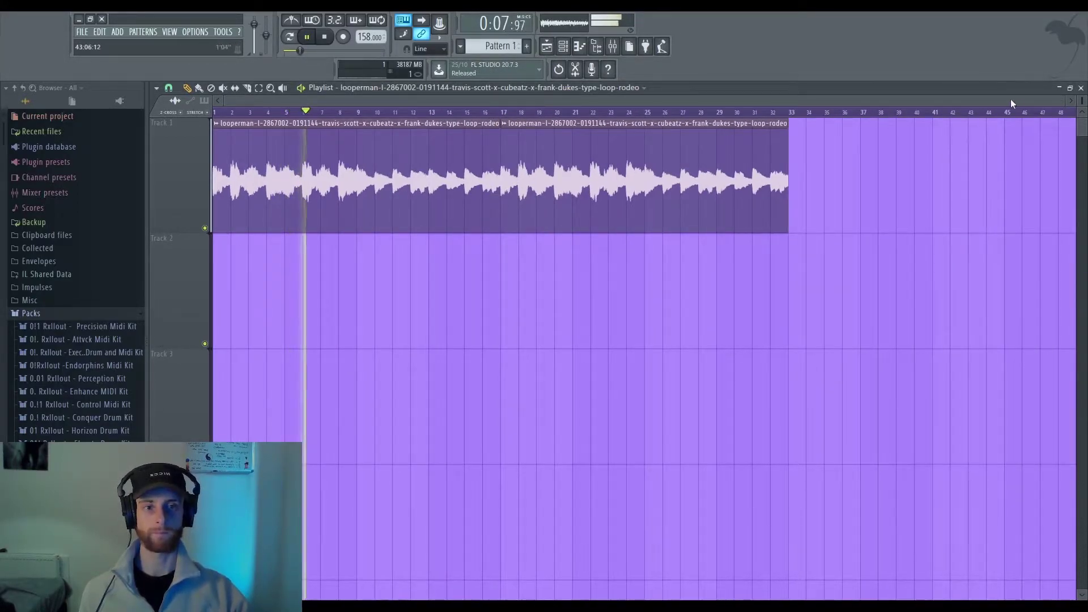
key("space")
Place Pattern 1 on playlist Track 2 at bar 17 and move the playback position to about bar 14
left_click(529, 282)
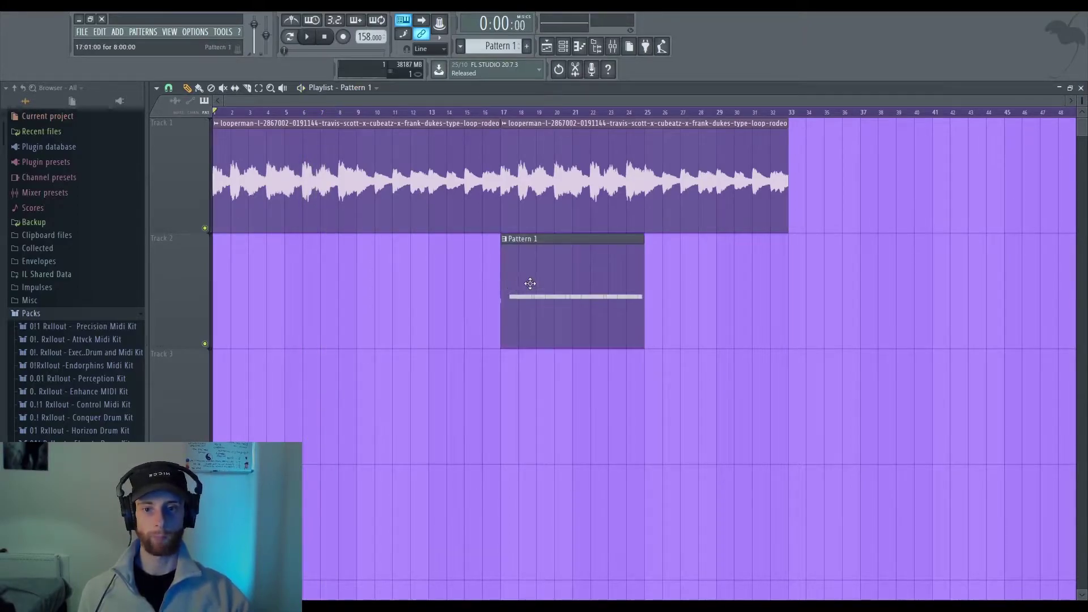
left_click(447, 113)
scroll(622, 272, "up", 3)
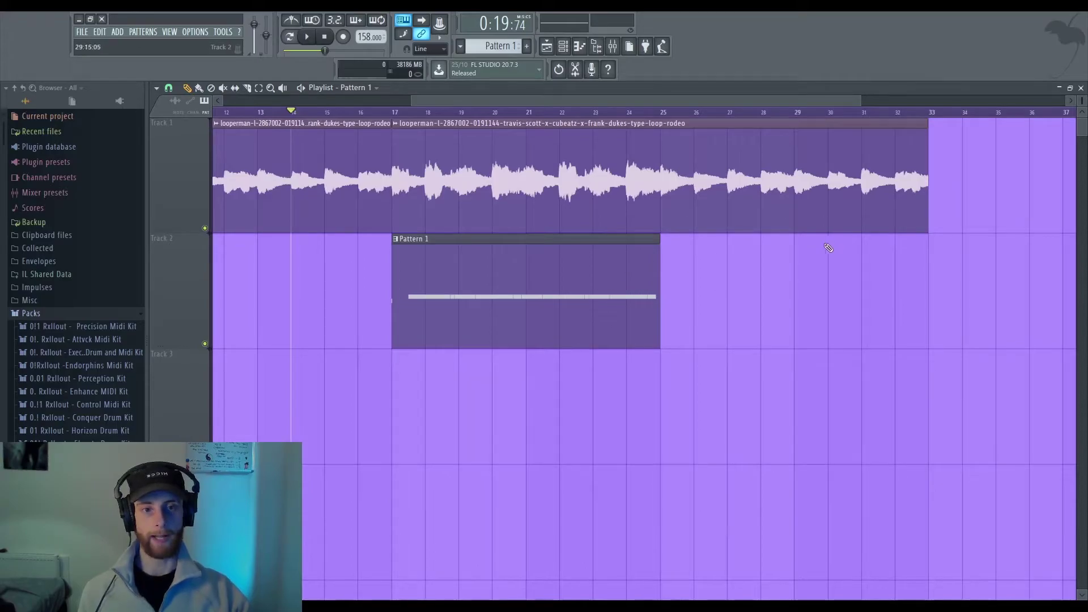
Route the looperman loop's channel to mixer track 5
left_click(1081, 87)
left_click(576, 278)
left_click(618, 188)
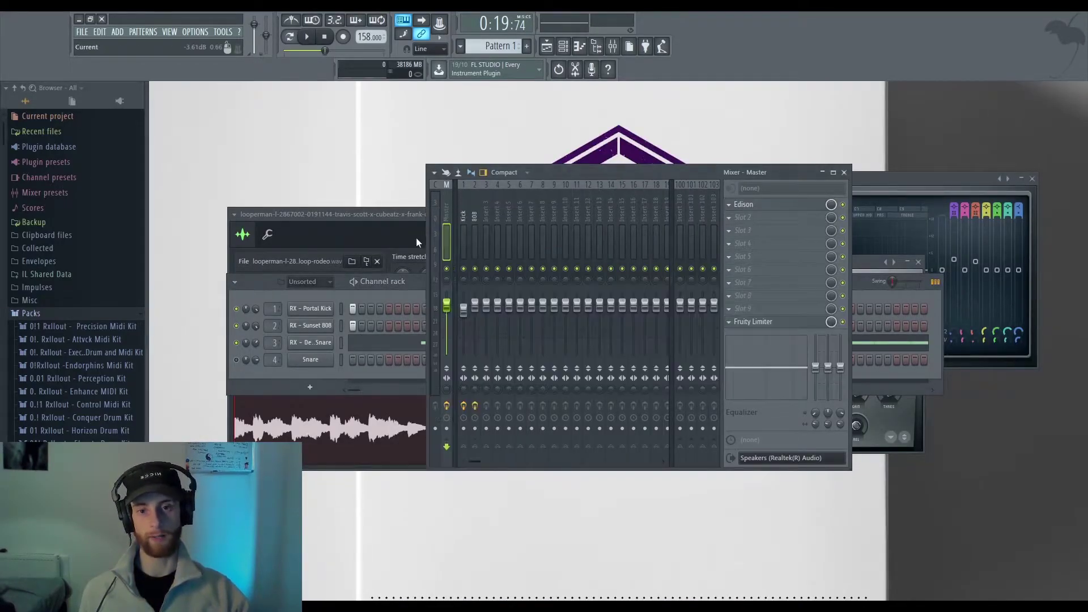
left_click(369, 216)
left_click_drag(384, 212, 361, 226)
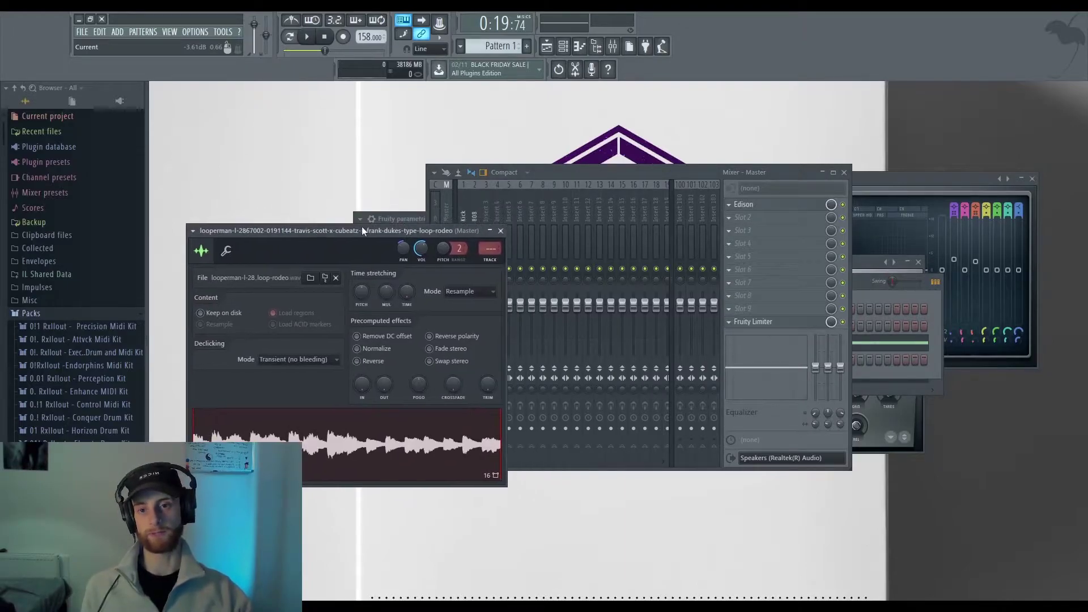
left_click(509, 329)
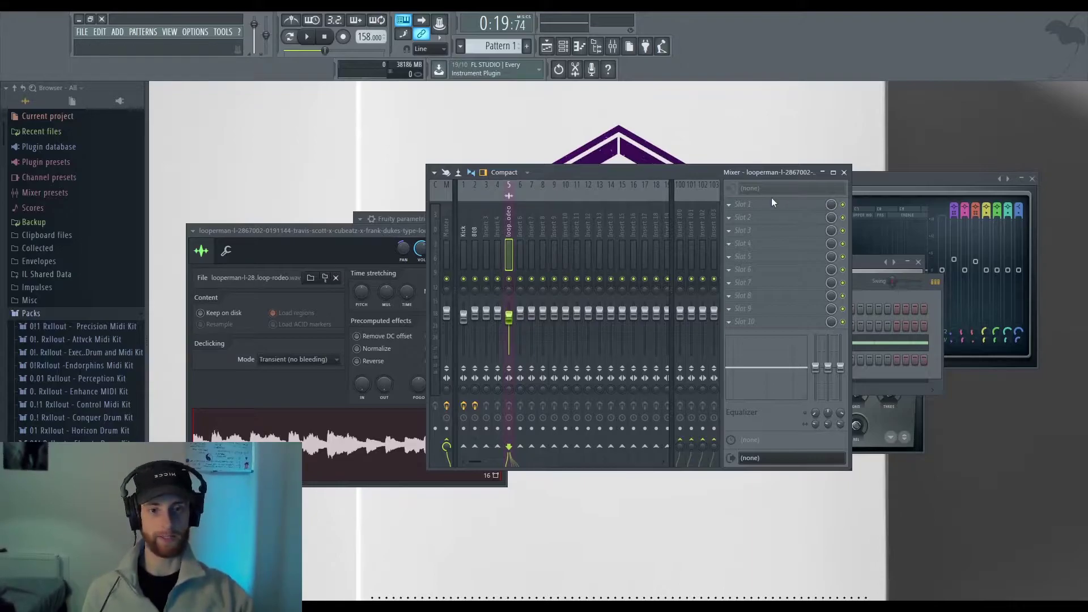
Add Fruity parametric EQ 2 to the loop's mixer track and adjust its low band during playback
left_click(902, 445)
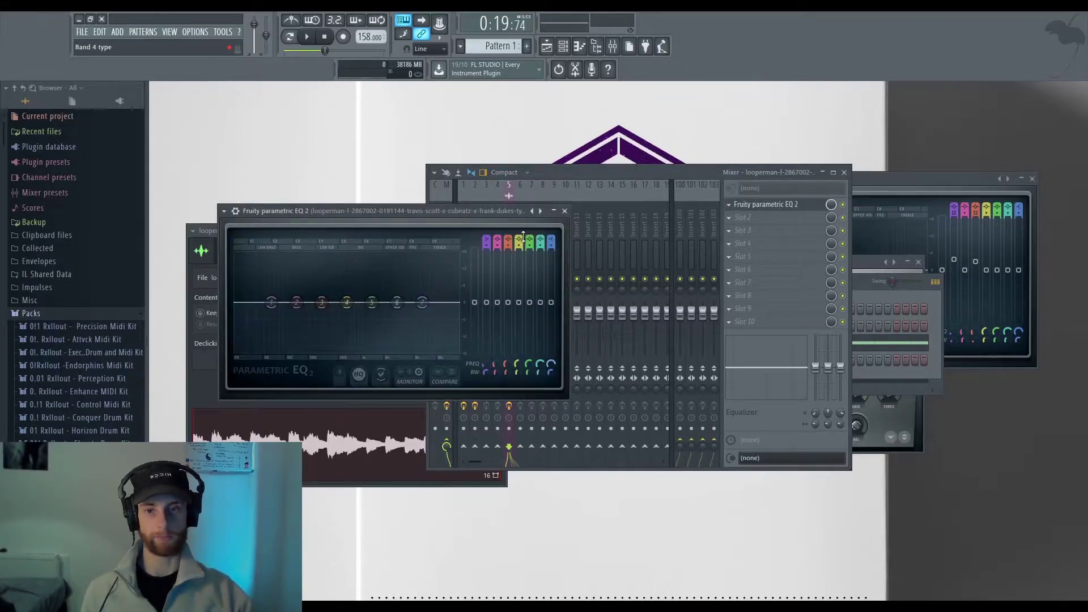
key("space")
left_click_drag(250, 302, 300, 304)
left_click(564, 211)
left_click(372, 231)
left_click(502, 231)
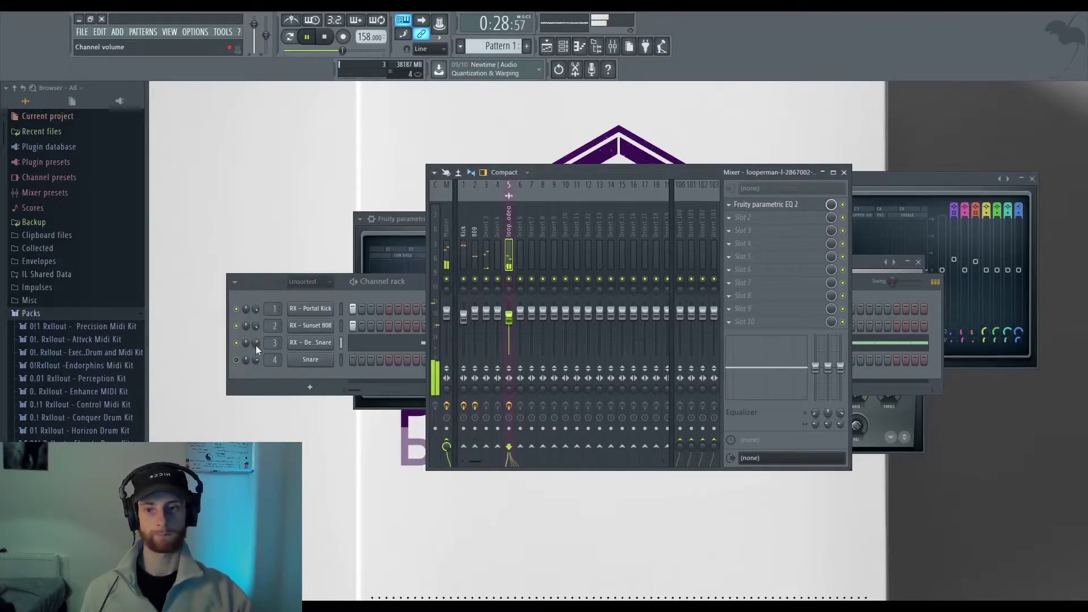
Replay the arrangement from just before Pattern 1 and check how the drums sit with the loop in the mixer
left_click(273, 339)
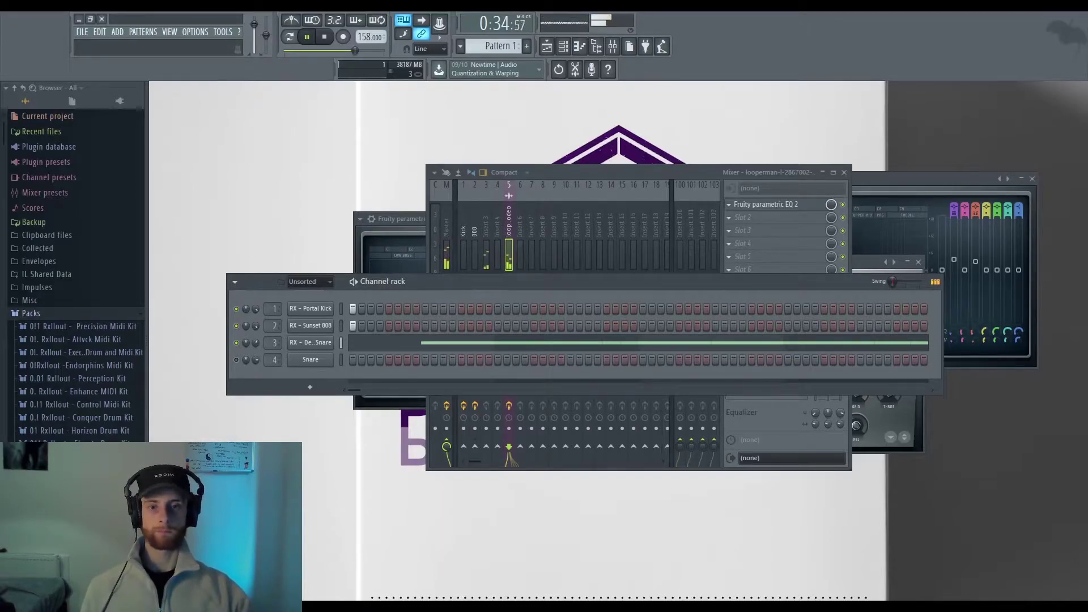
left_click(574, 172)
left_click(546, 46)
right_click(659, 368, "ctrl")
right_click(654, 359, "ctrl")
key("space")
left_click(358, 111)
key("space")
left_click(1081, 88)
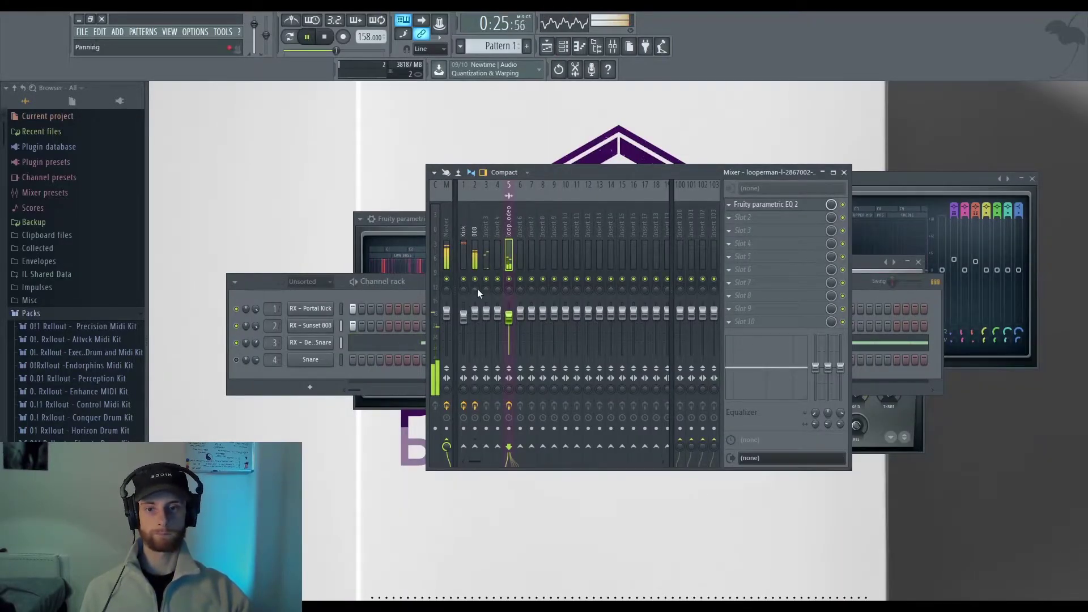
Add matching Portal Kick and Sunset 808 hits at step 25, removing the misplaced hits just before it
left_click(413, 281)
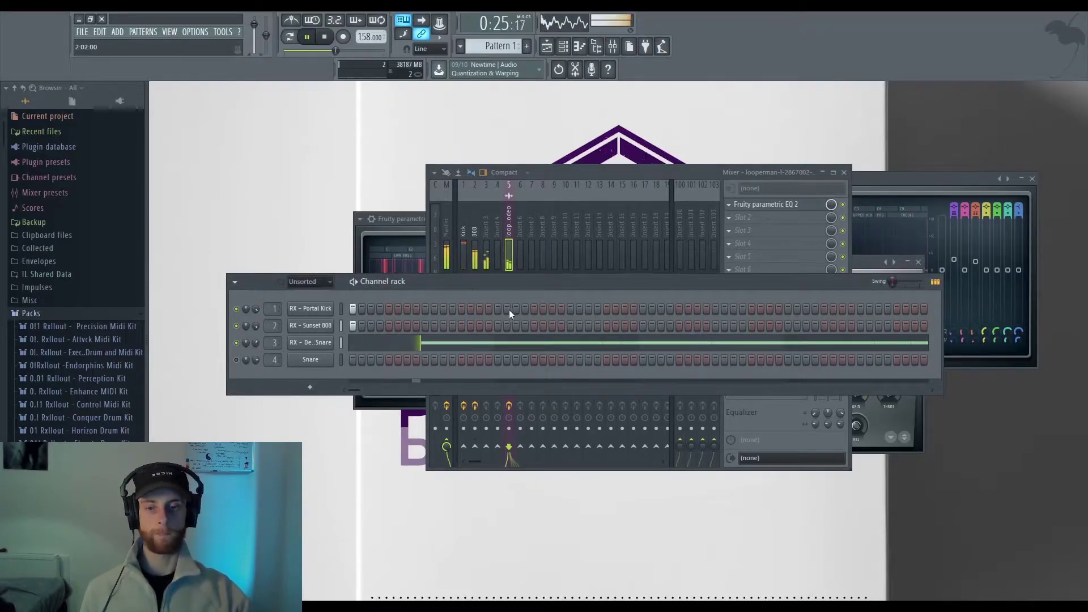
left_click(552, 309)
key("space")
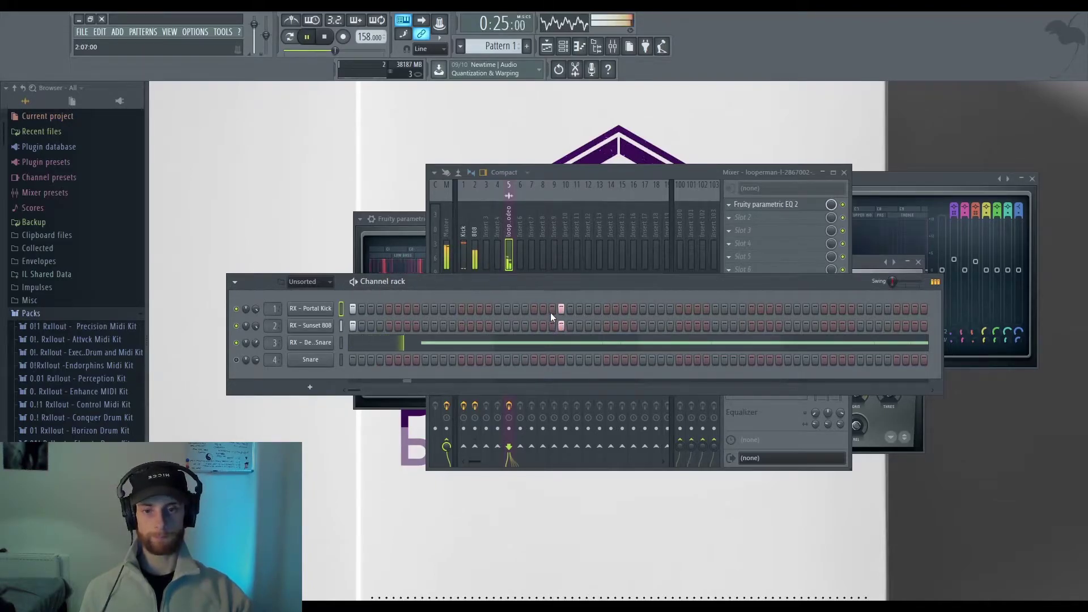
left_click(561, 325)
right_click(562, 327)
left_click(569, 326)
left_click(569, 309)
right_click(553, 310)
right_click(554, 327)
Add matching Portal Kick and Sunset 808 hits at steps 29 and 33, audition them and stop playback
left_click(607, 309)
left_click(607, 326)
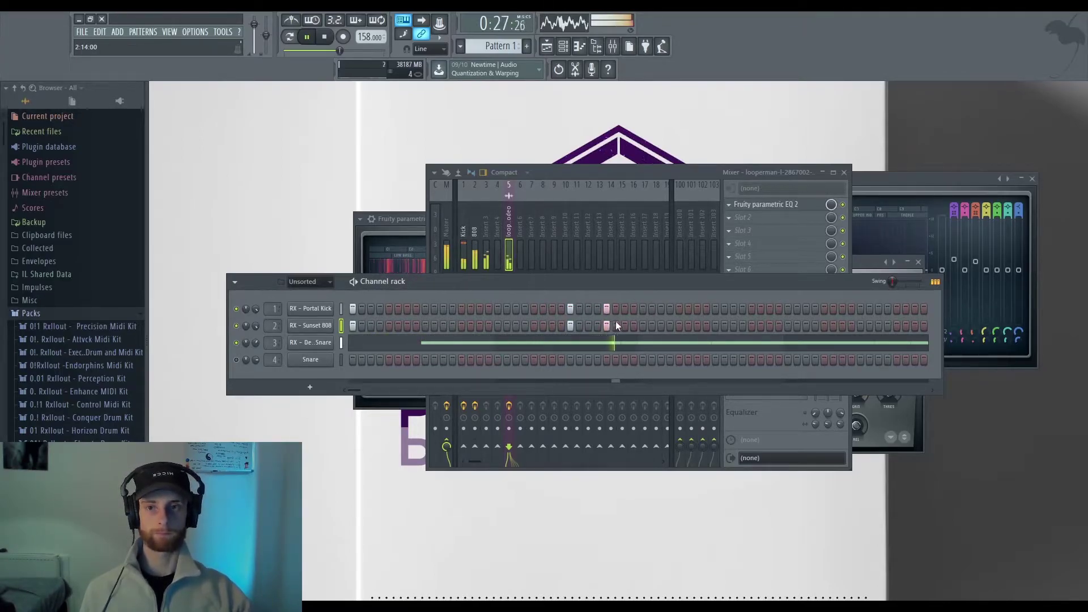
key("space")
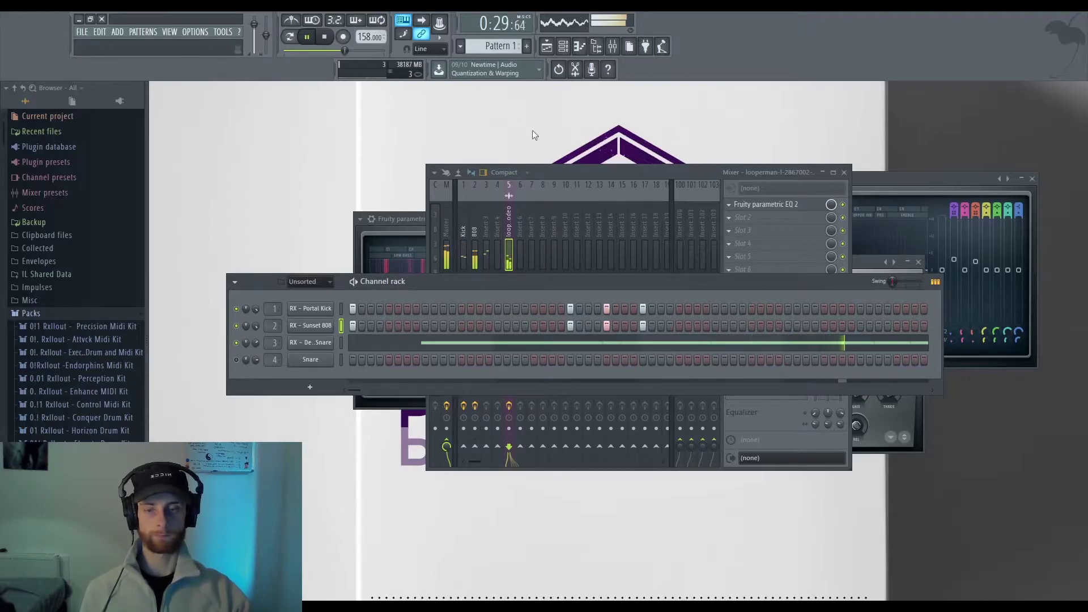
left_click(330, 50)
left_click(326, 38)
Inspect the effect slots of the Master, Kick, 808 and loop mixer tracks
left_click(447, 228)
left_click(463, 231)
left_click(474, 231)
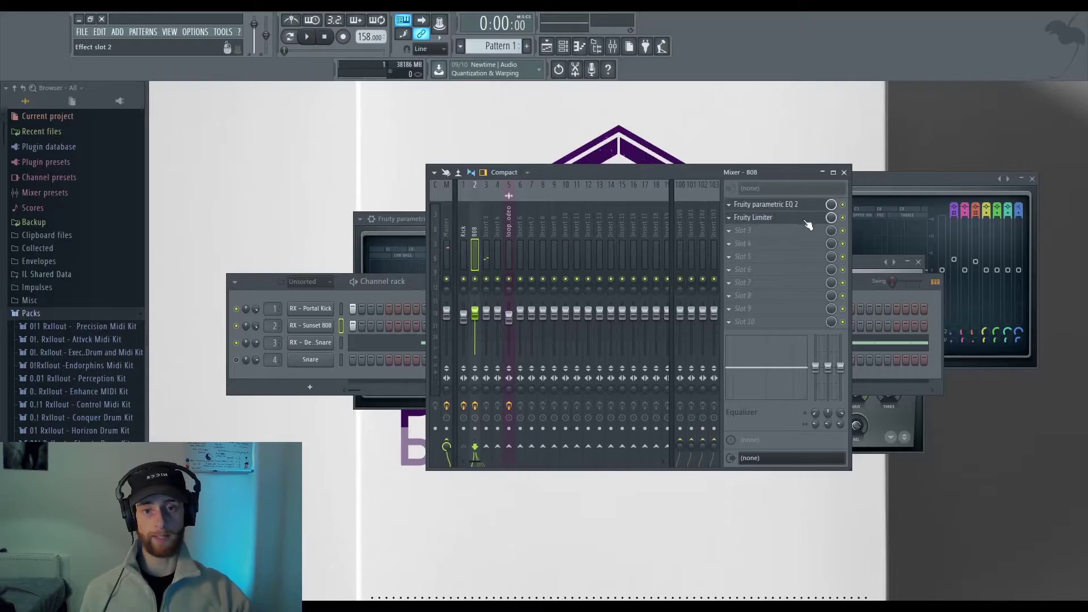
left_click(509, 254)
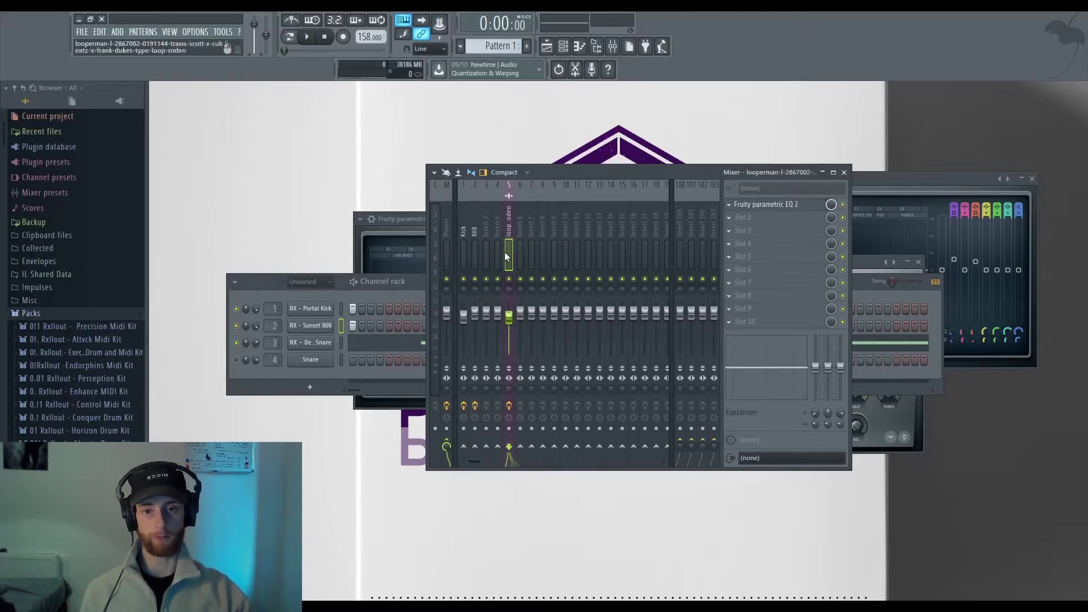
Bypass the loop's Fruity parametric EQ 2 and replay the arrangement from just before Pattern 1 to compare the low end
key("space")
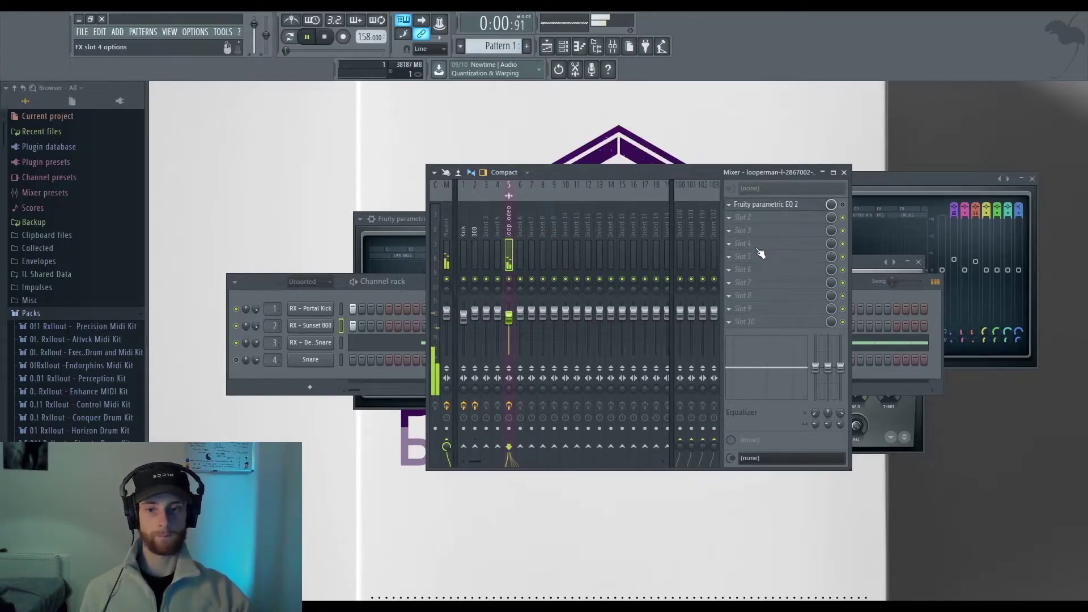
left_click(563, 46)
left_click(546, 46)
key("space")
left_click(366, 113)
key("space")
left_click(1081, 88)
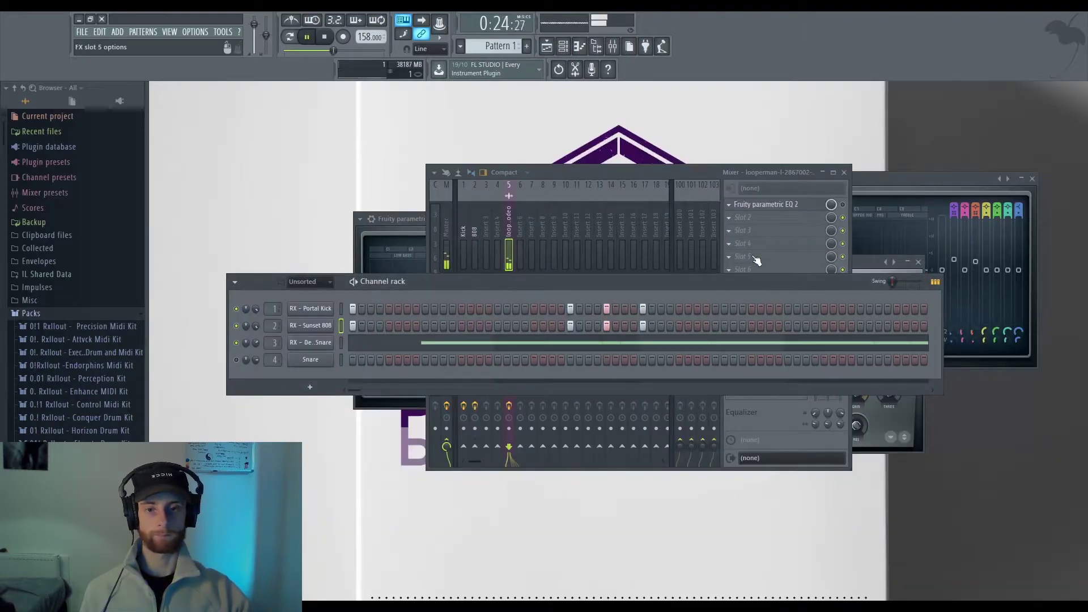
left_click(657, 171)
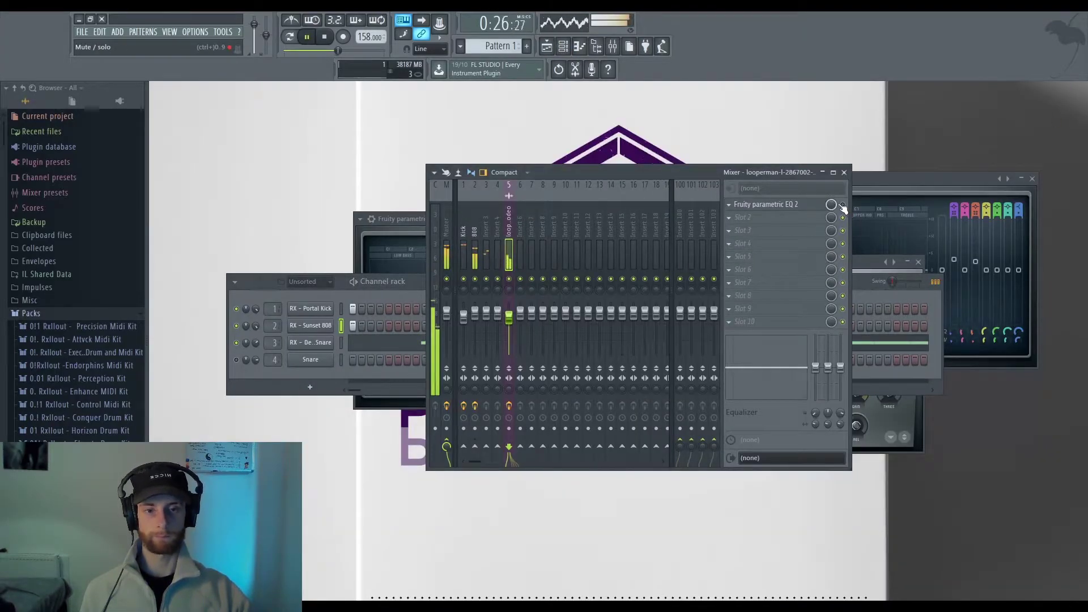
Stop playback and review the effect slots on the Kick and 808 mixer tracks
key("space")
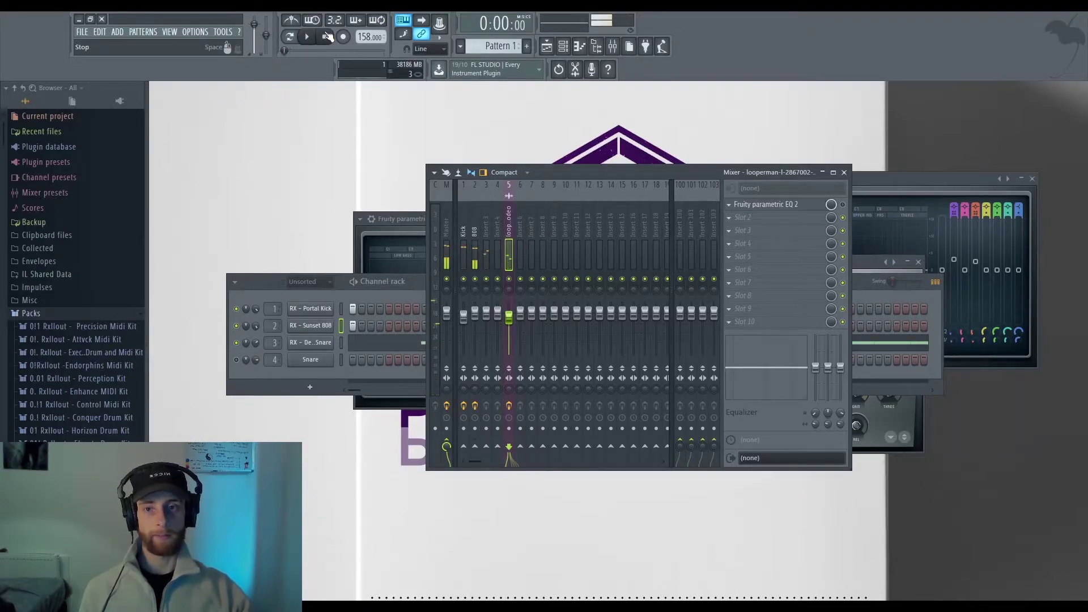
left_click(469, 258)
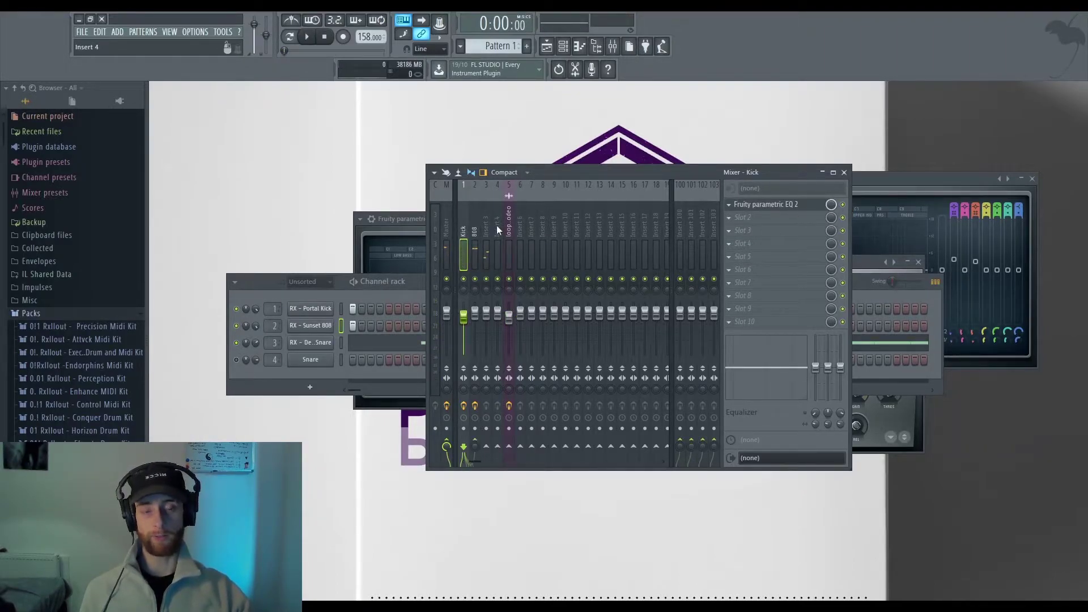
left_click(480, 235)
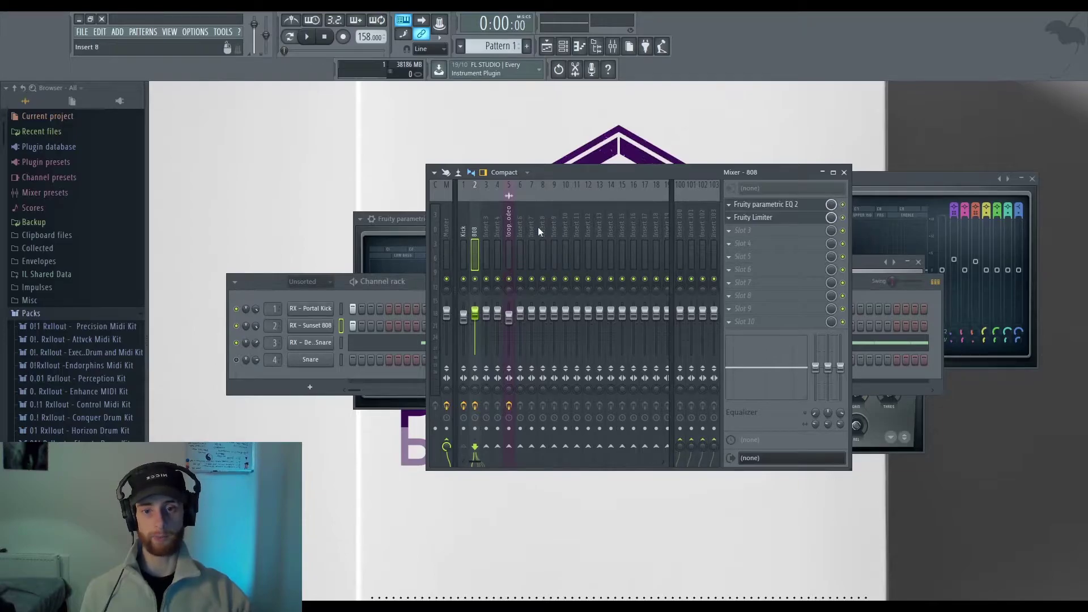
Show the loop's mixer track and audition the arrangement from just before Pattern 1 with the mixer in view
left_click(508, 234)
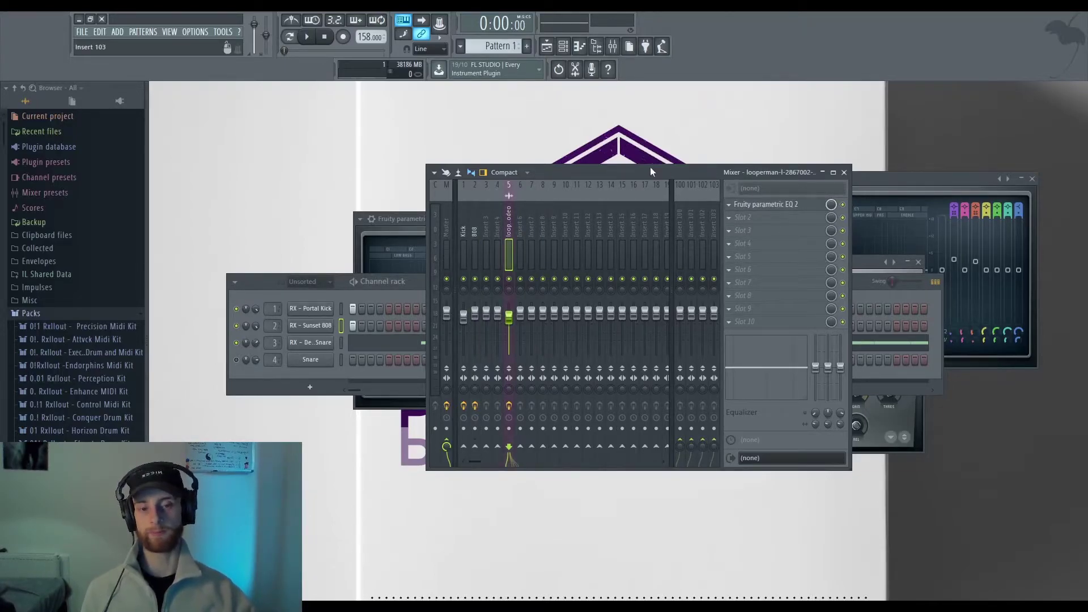
key("space")
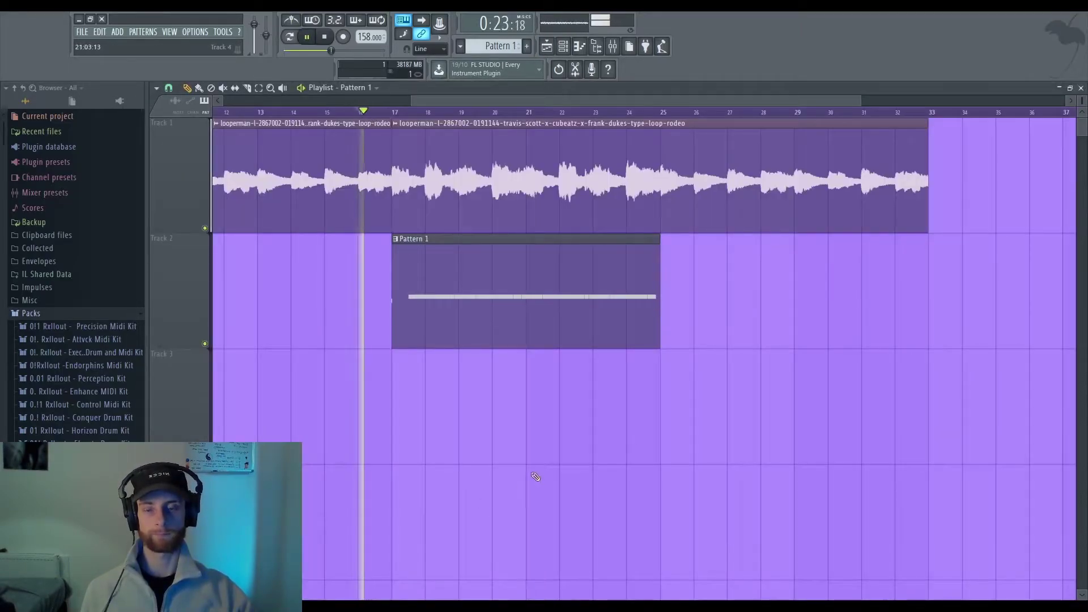
left_click(1081, 88)
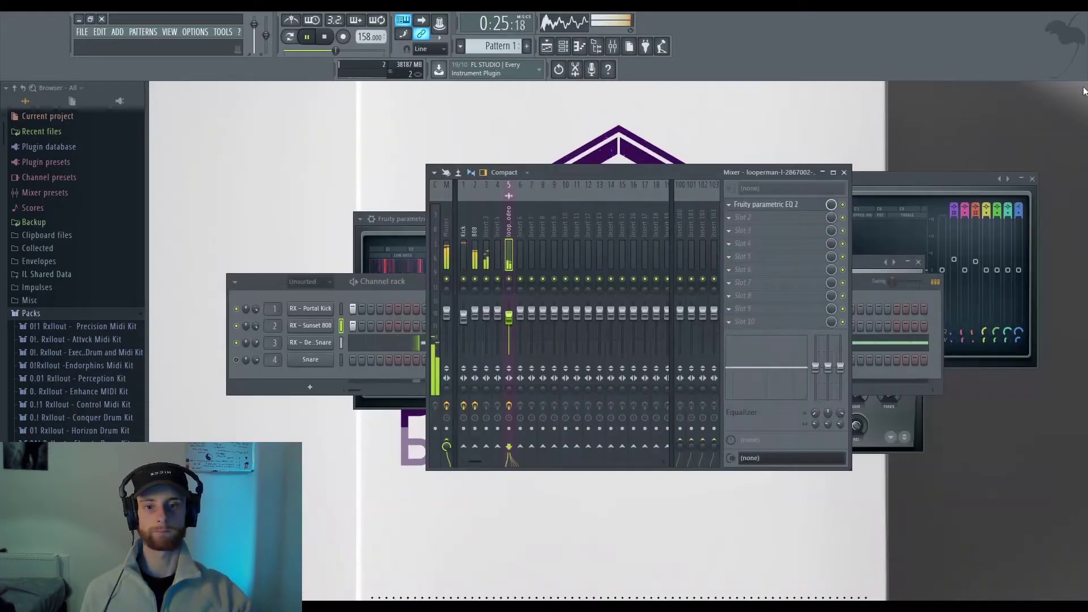
left_click(332, 36)
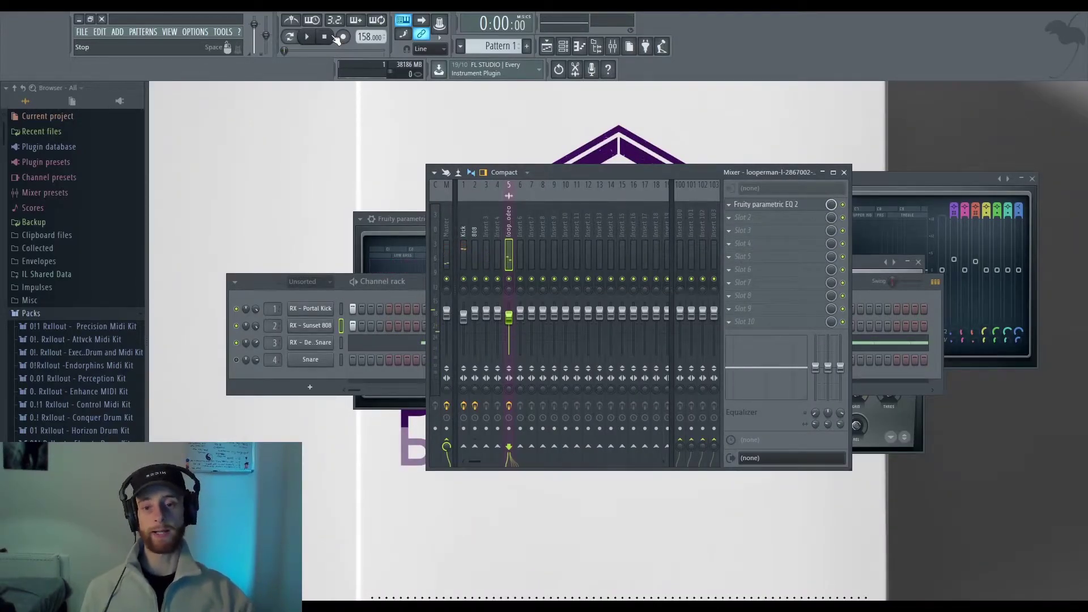
Sidechain the Kick track to the loop track, load Fruity Limiter there in COMP mode, lower its threshold and adjust its ratio
left_click(465, 241)
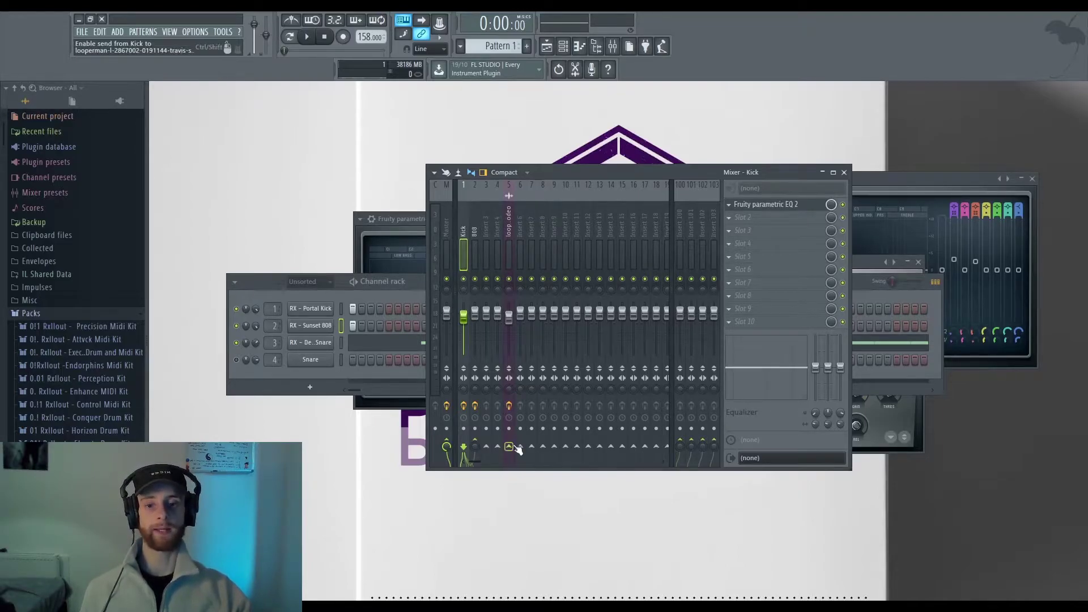
left_click(508, 243)
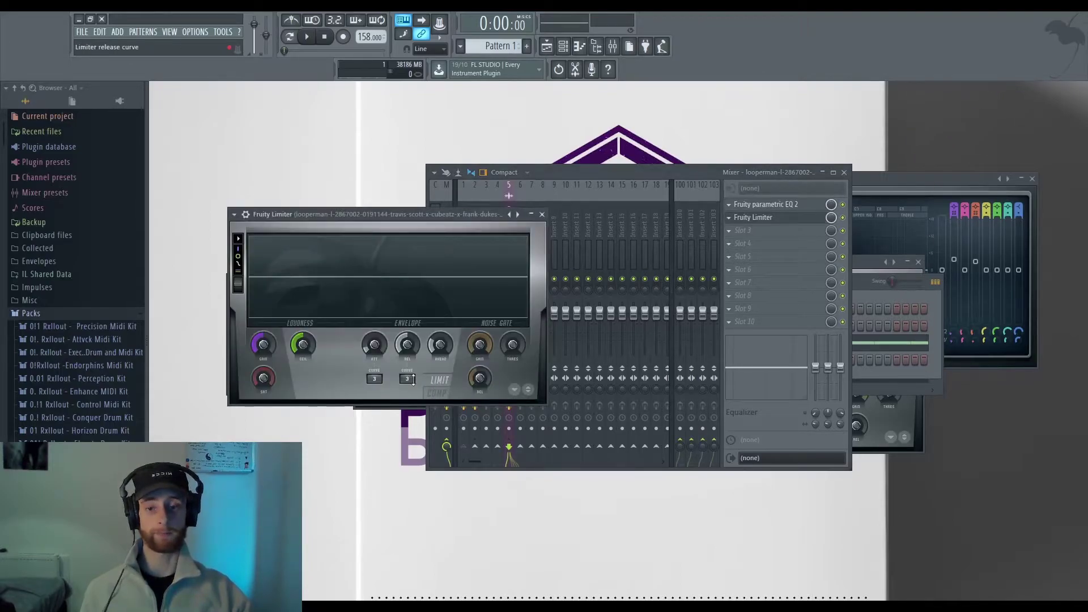
left_click(444, 394)
left_click_drag(303, 345, 304, 376)
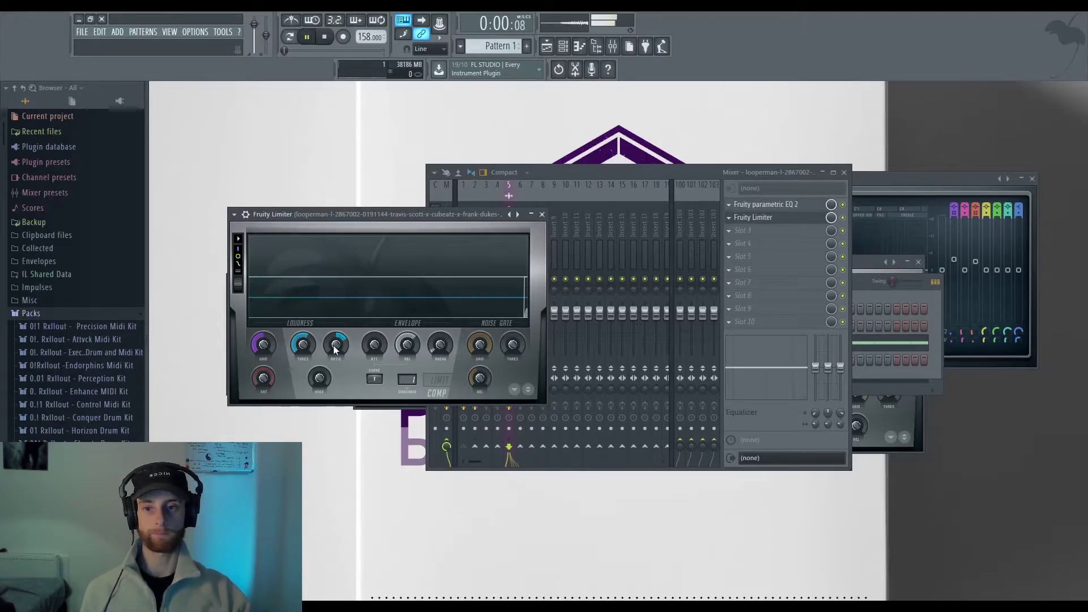
Play the arrangement with the loop's Fruity Limiter open, close the limiter, show the 808 mixer track and stop playback
left_click(547, 46)
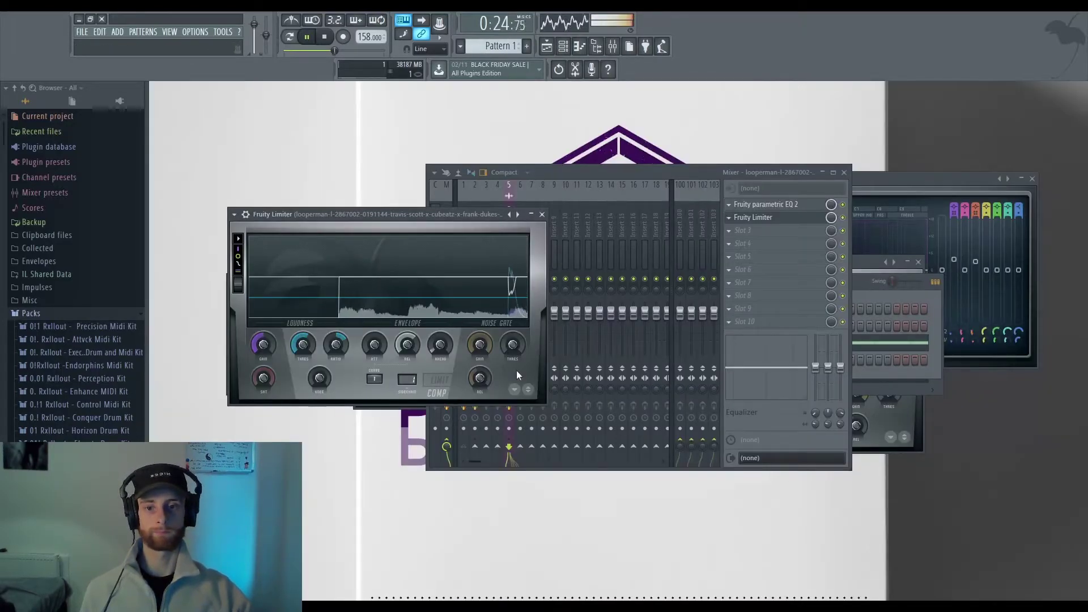
left_click(542, 214)
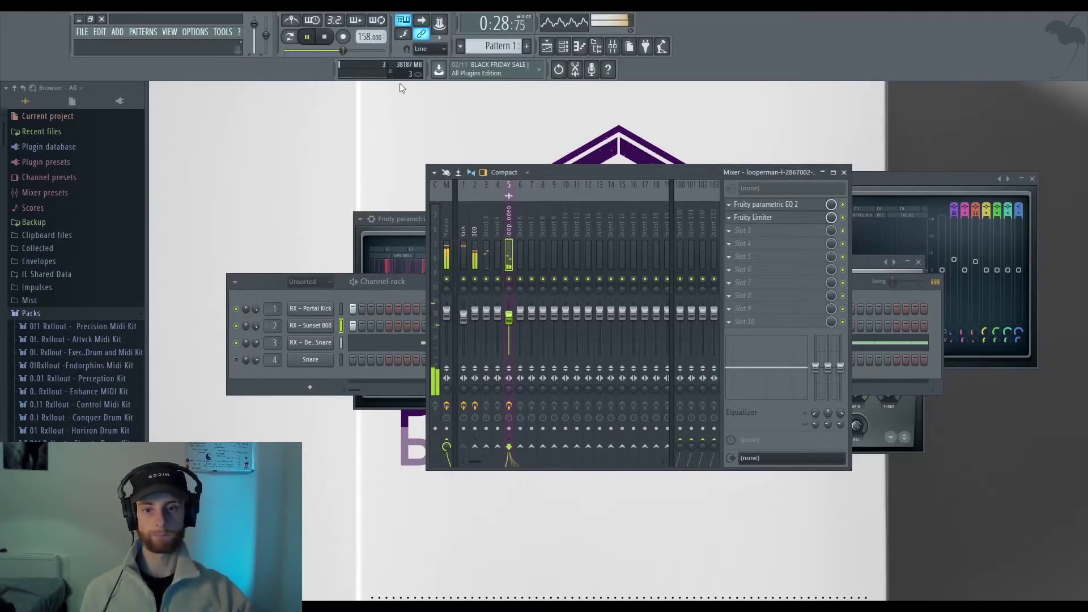
left_click(475, 312)
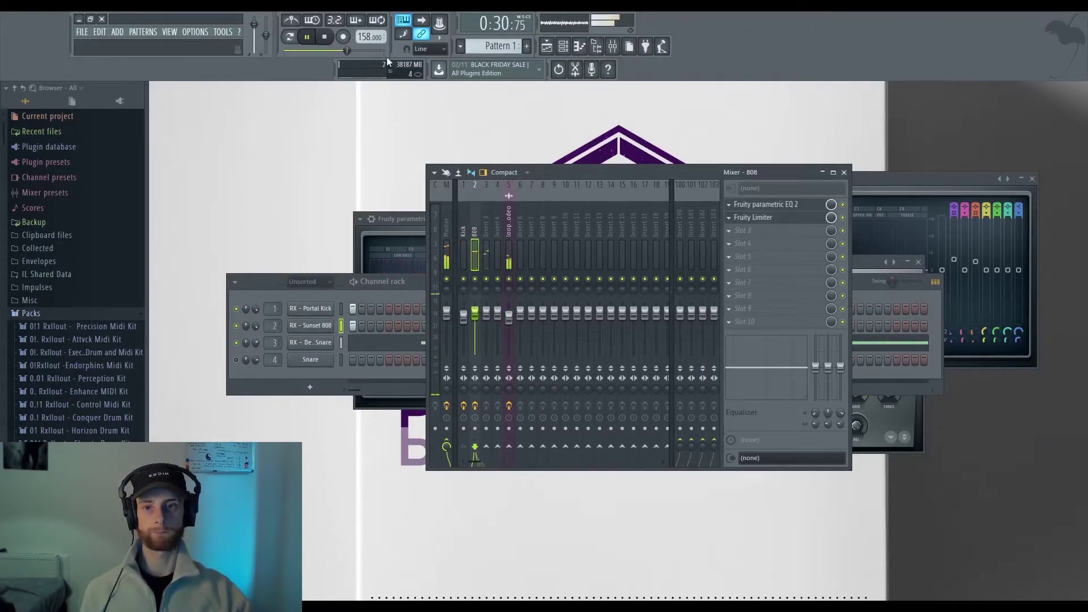
left_click(333, 40)
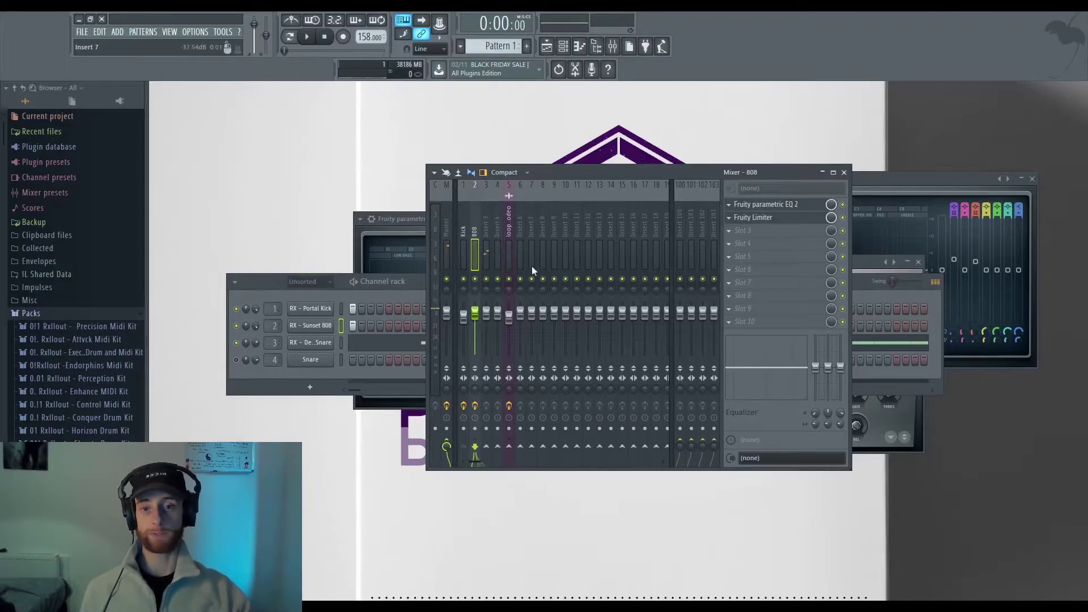
Select bars 16 to 22 in the playlist and audition that section with the loop's mixer track in view
left_click(510, 256)
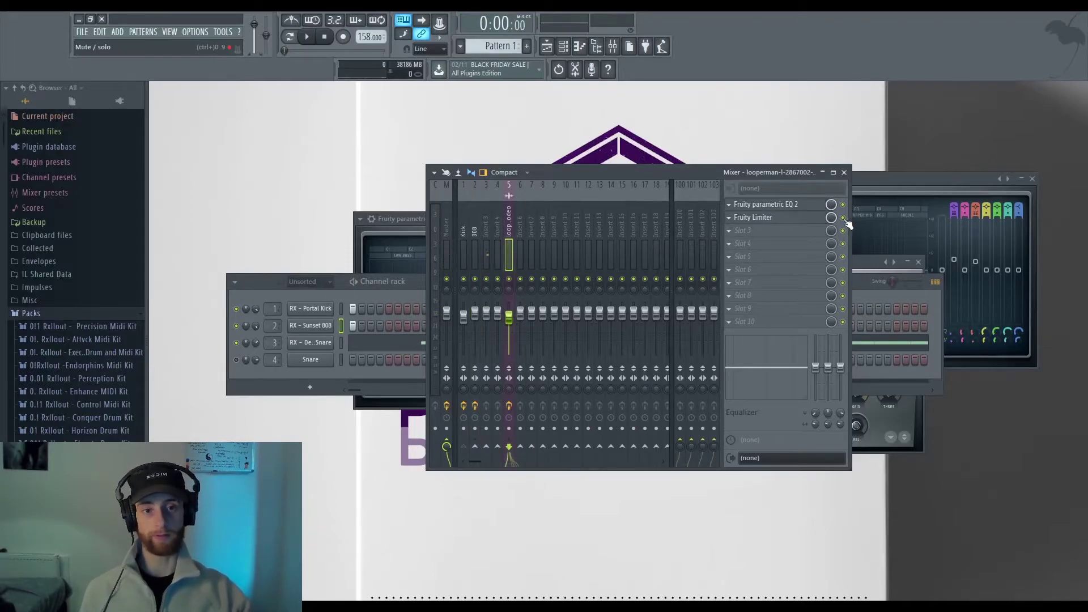
key("space")
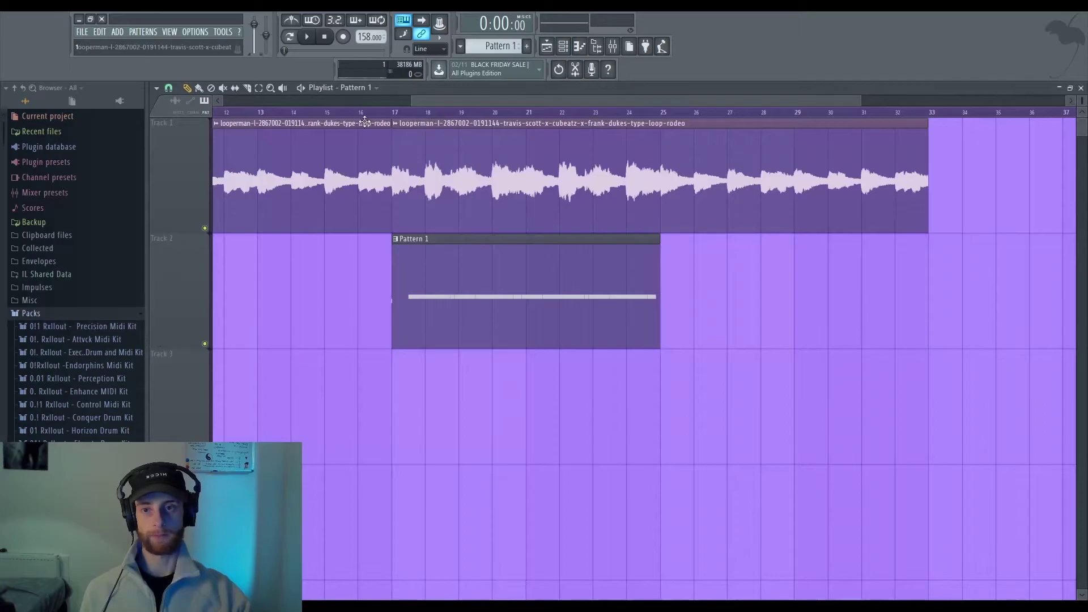
left_click_drag(518, 119, 553, 117)
key("space")
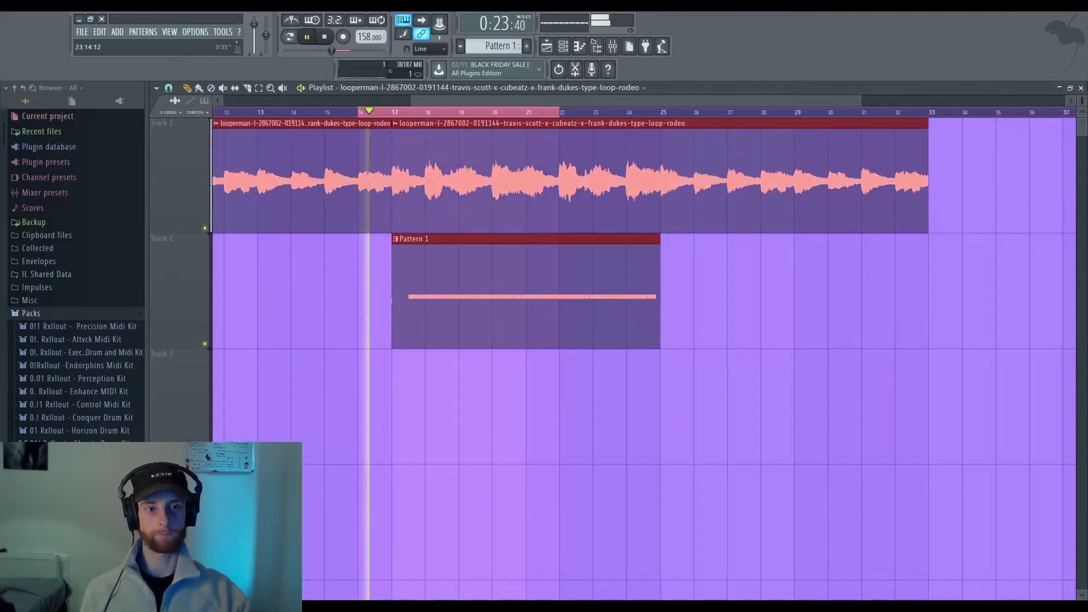
left_click(1081, 87)
key("space")
key("space")
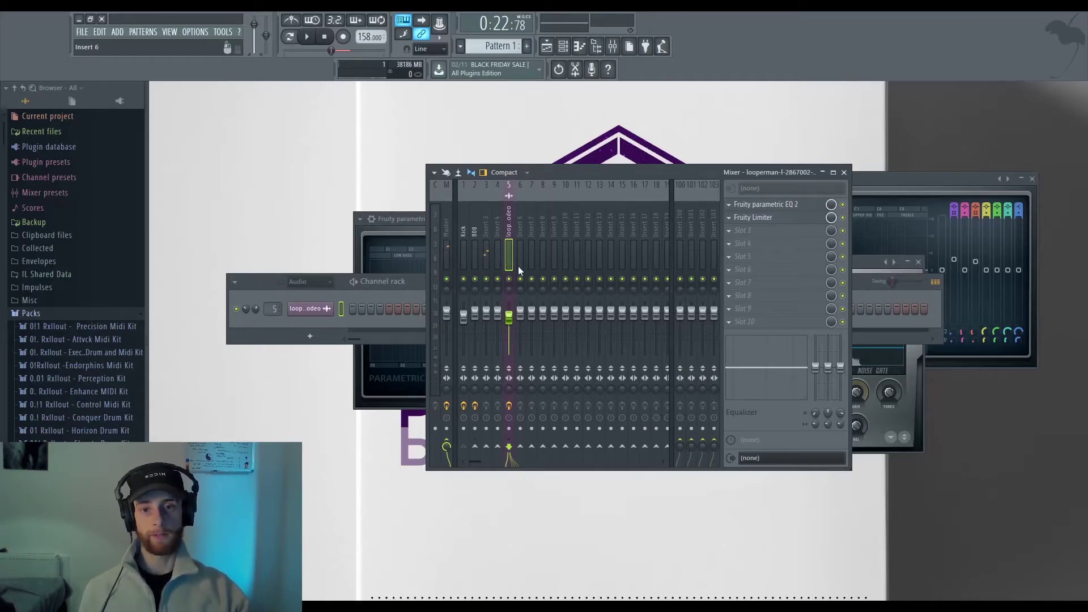
Load Fruity Stereo Enhancer in slot 3 of the 808 mixer track and audition it in the arrangement
left_click(474, 238)
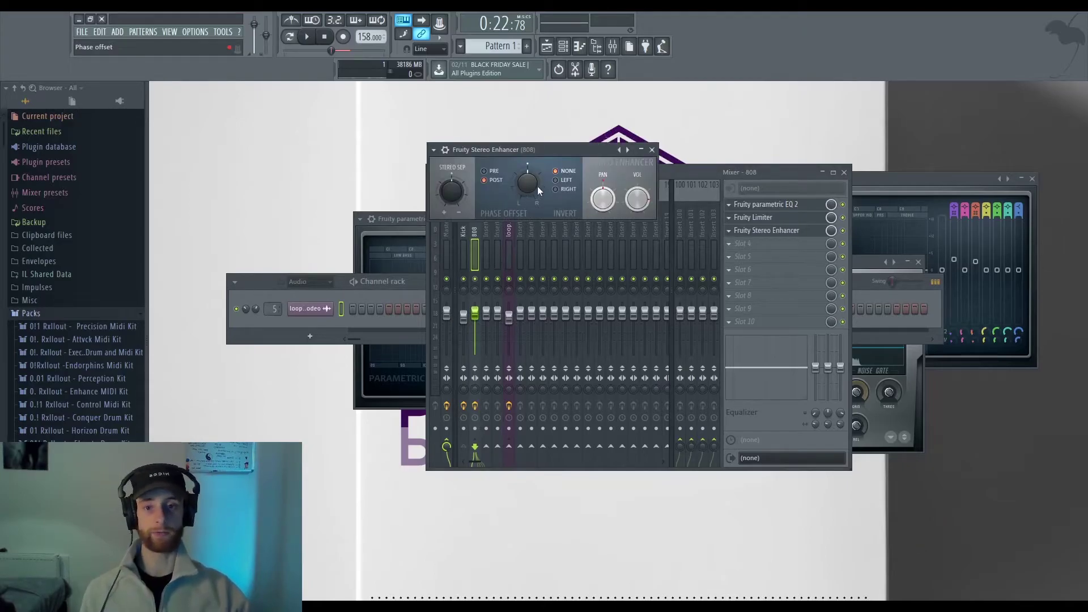
left_click_drag(537, 186, 536, 259)
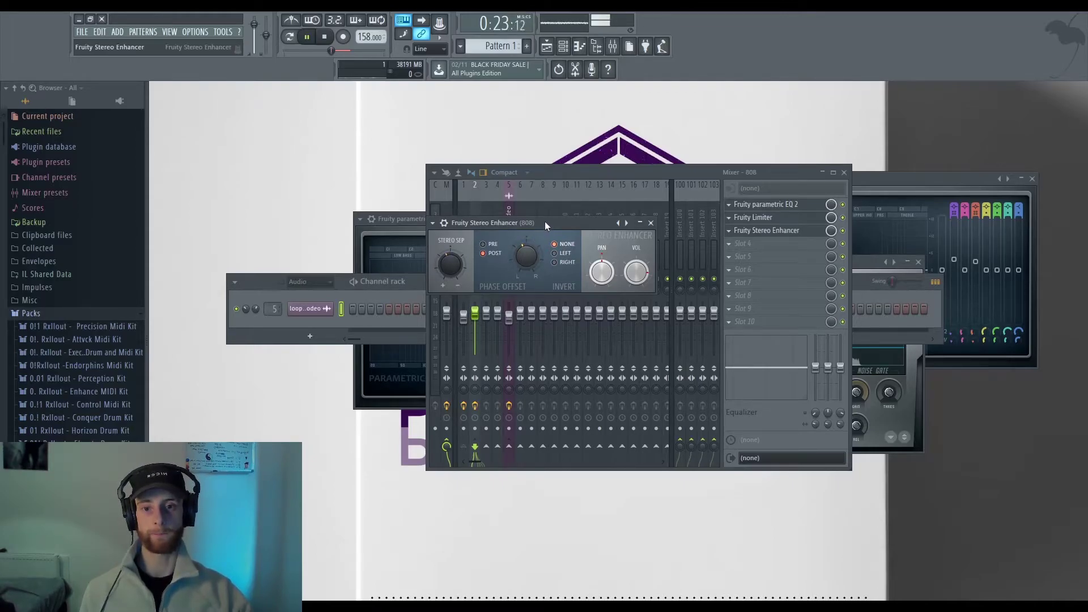
left_click_drag(545, 222, 554, 230)
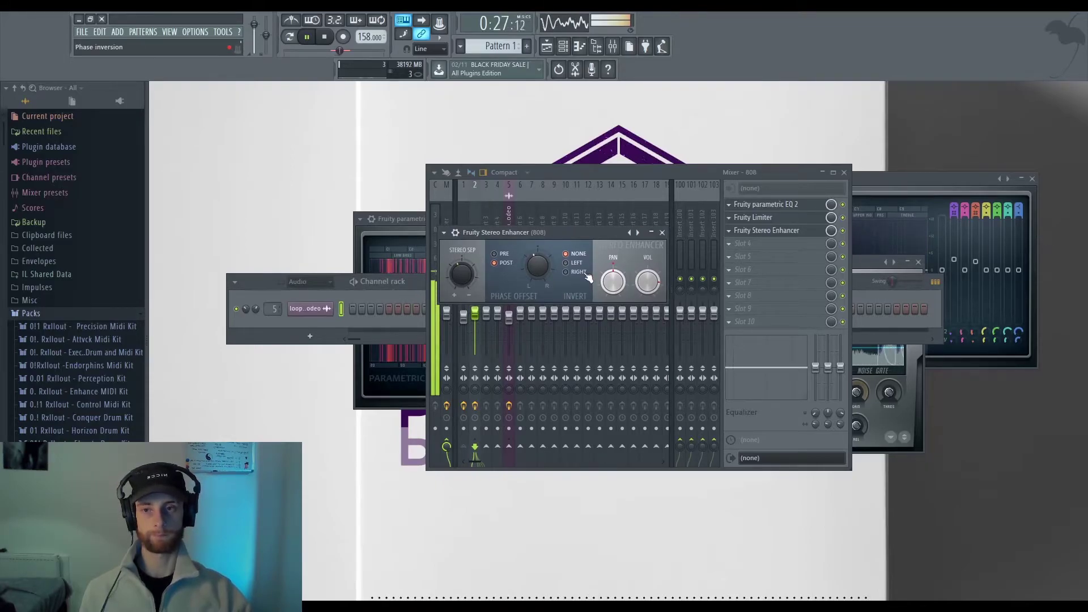
key("space")
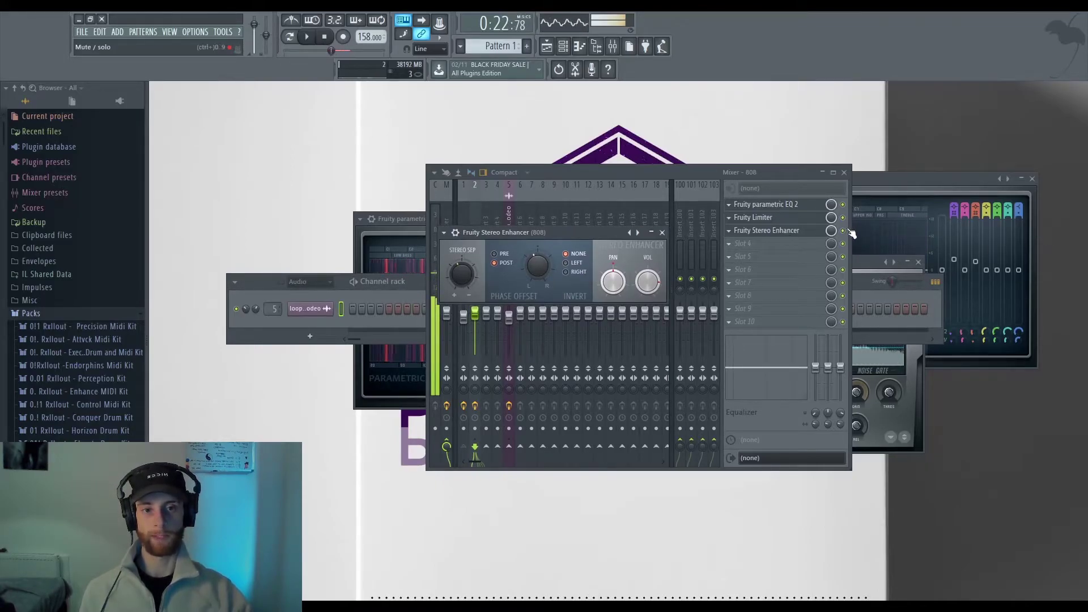
Compare playback with the 808's Fruity Stereo Enhancer bypassed and enabled, leave it bypassed, and load Fruity Fast Dist in slot 4
left_click(850, 232)
key("space")
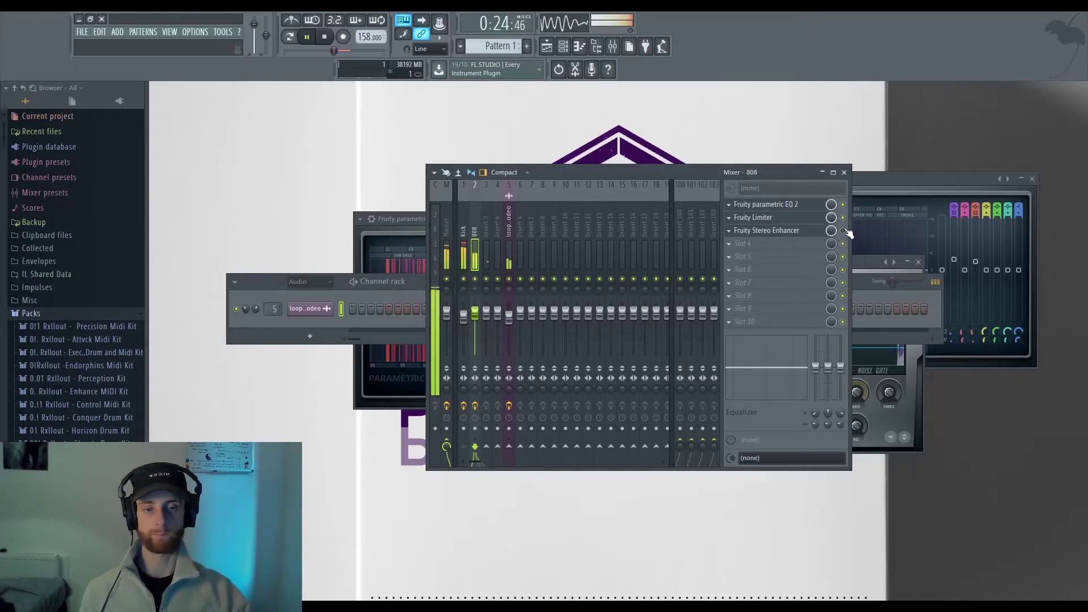
key("space")
left_click(844, 230)
key("space")
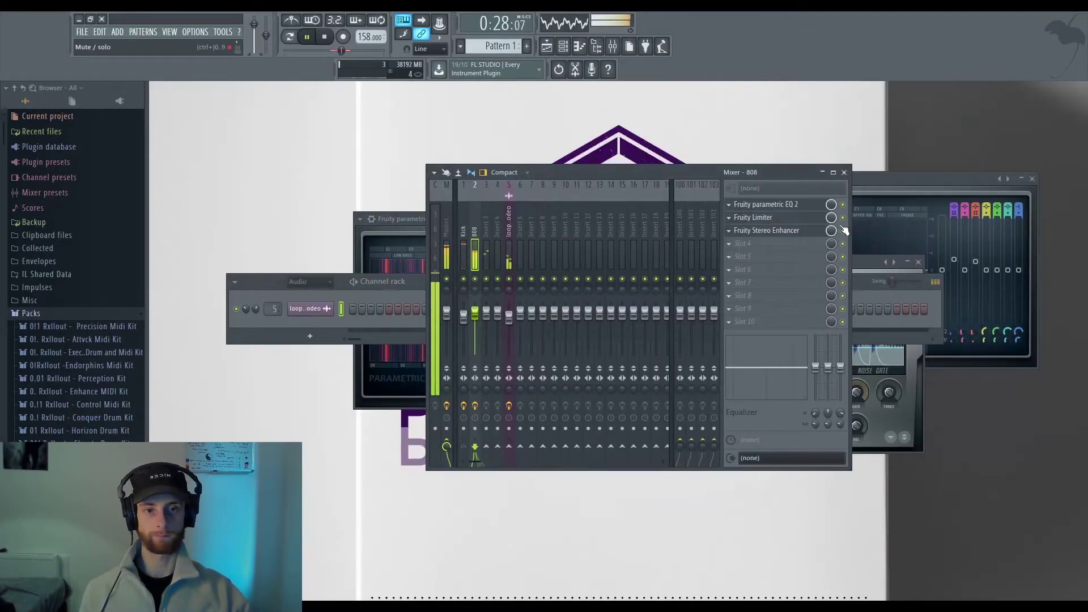
left_click(844, 230)
key("space")
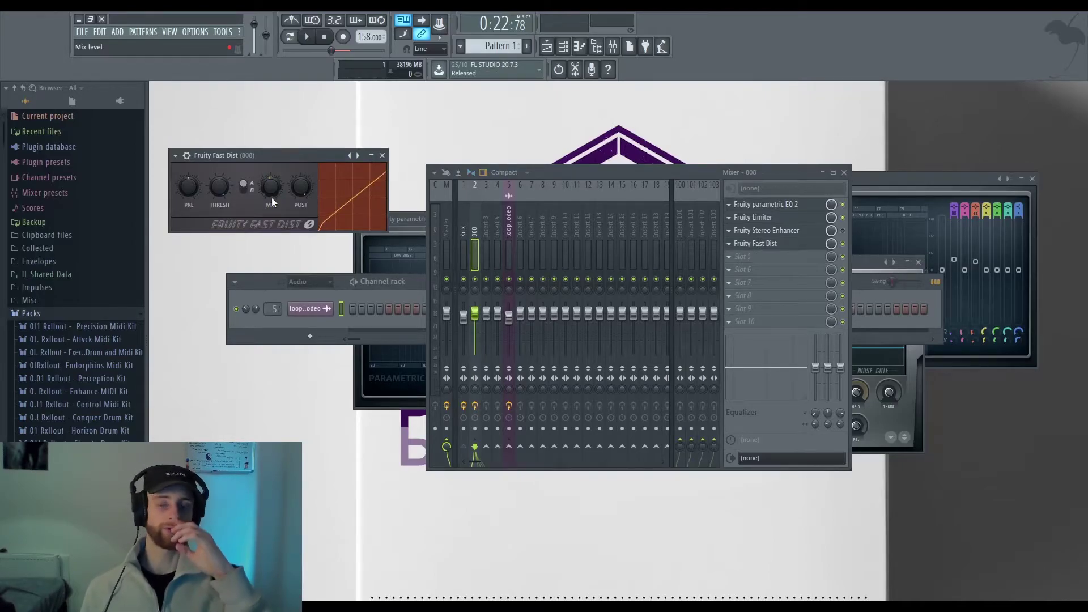
Audition the 808 through Fruity Fast Dist, bypass the effect, and replay the section for comparison
key("space")
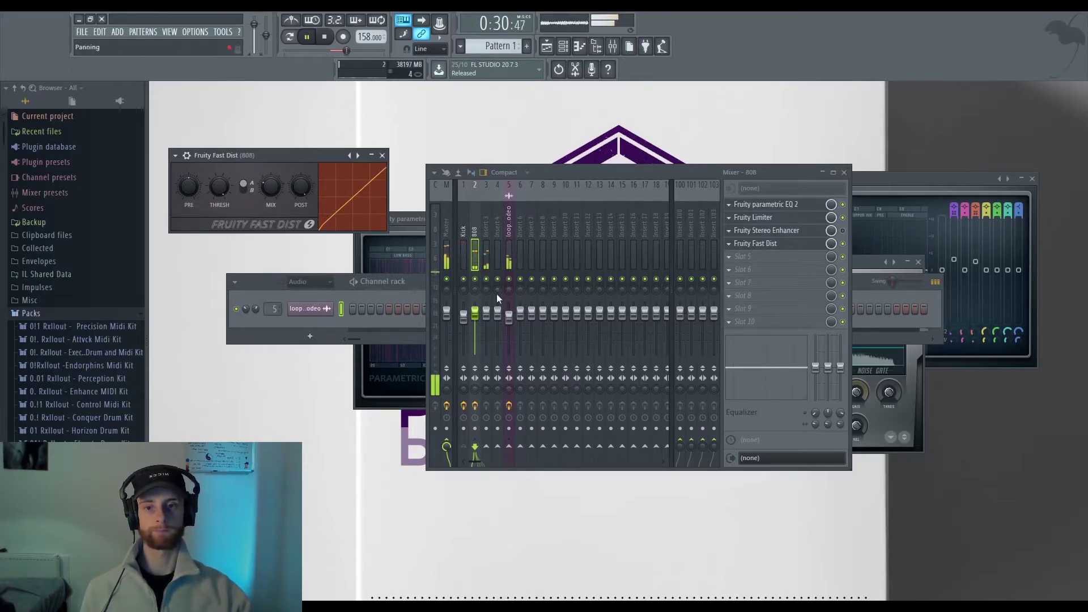
key("space")
left_click(844, 244)
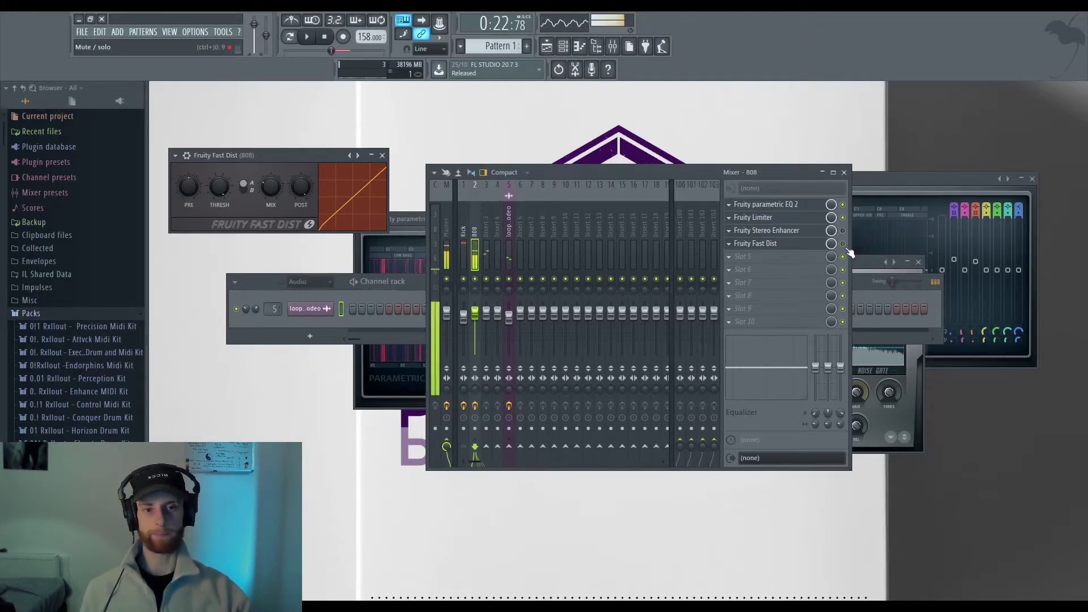
key("space")
Close the Fruity Fast Dist, mixer, parametric EQ 2 and Stereo Enhancer windows and stop playback
left_click(382, 155)
left_click(844, 173)
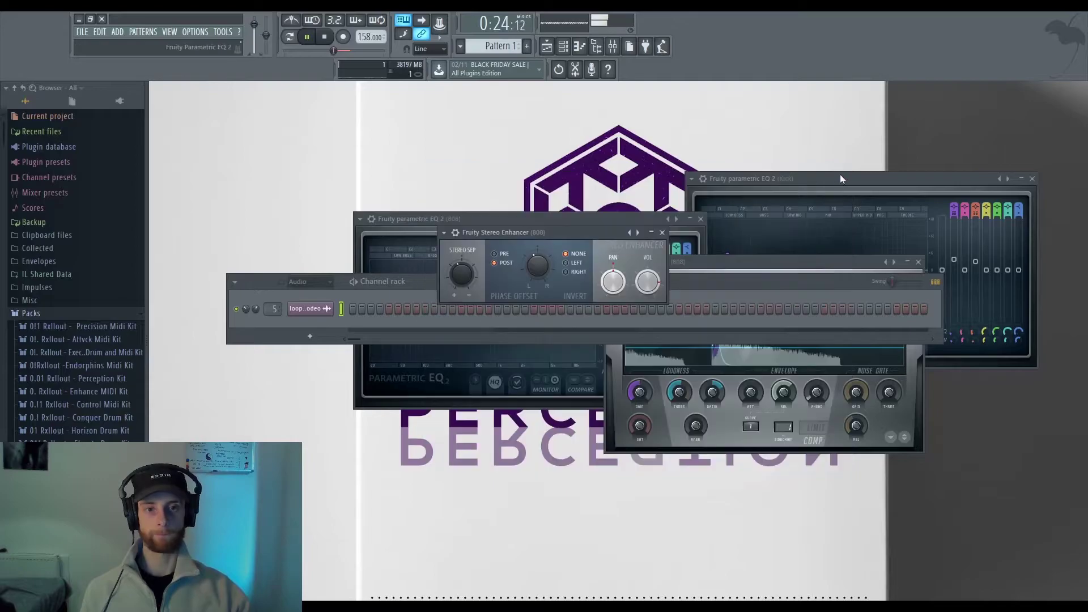
left_click(1031, 179)
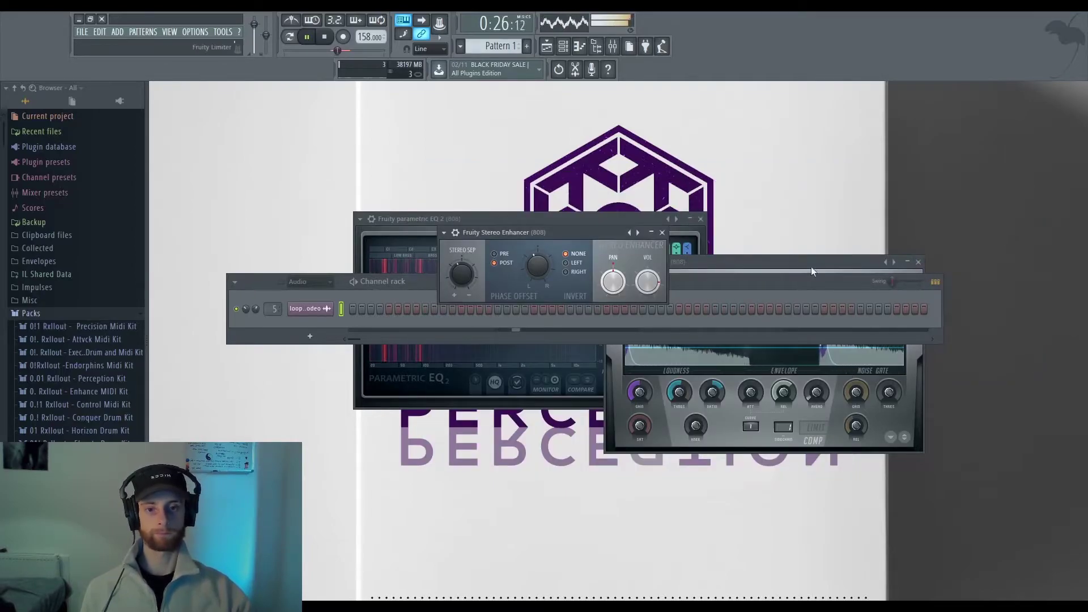
left_click(669, 237)
left_click(700, 219)
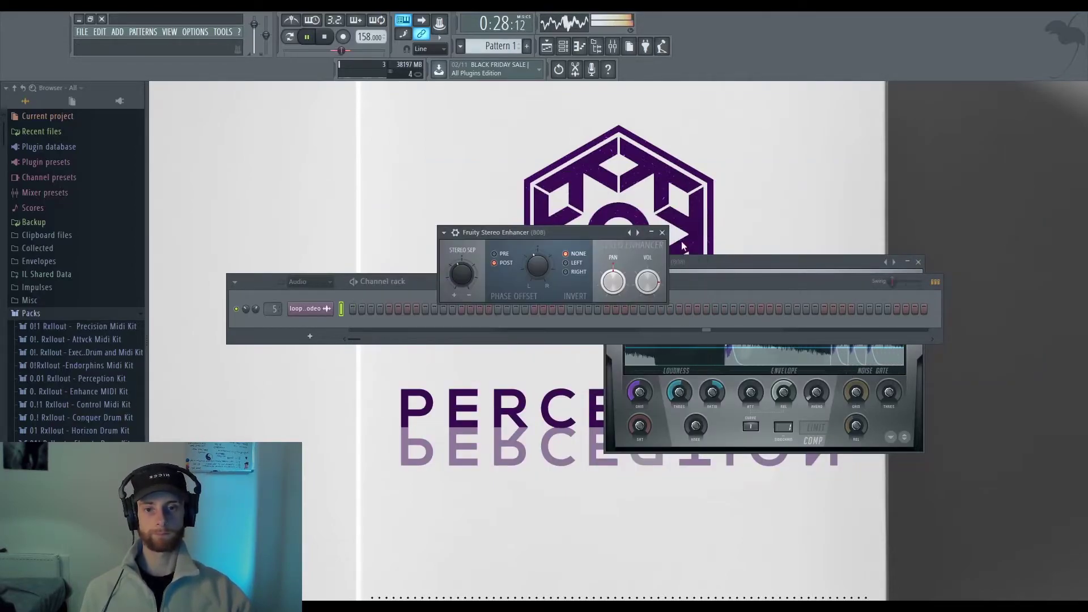
left_click(662, 233)
key("space")
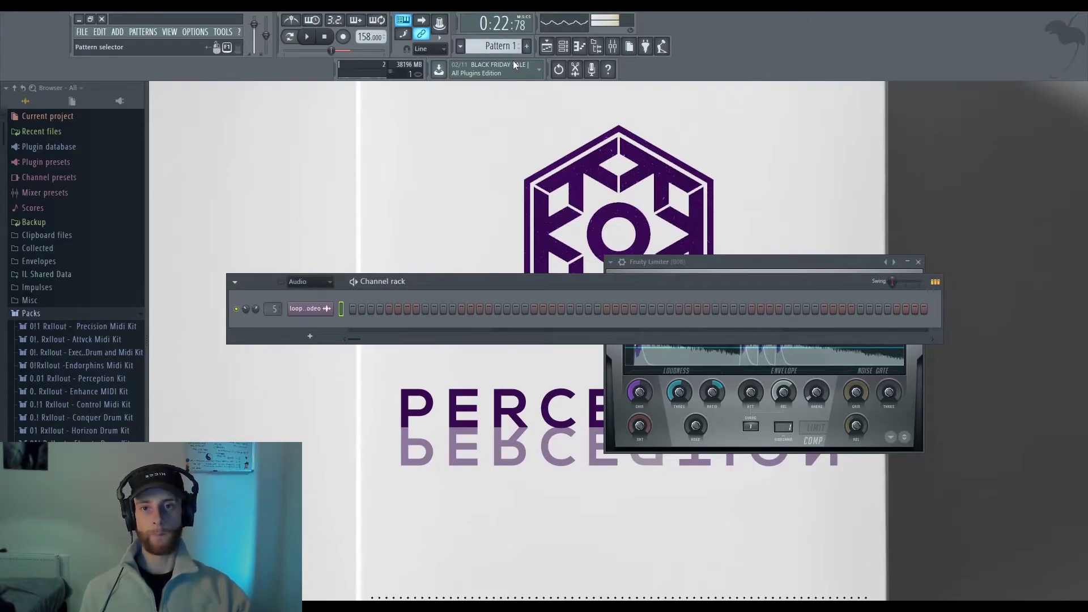
Open the Sunset 808 piano roll and lower the three C5 notes in bars 2 and 3 to B4
scroll(311, 281, "down", 1)
middle_click(315, 330)
scroll(494, 319, "down", 4)
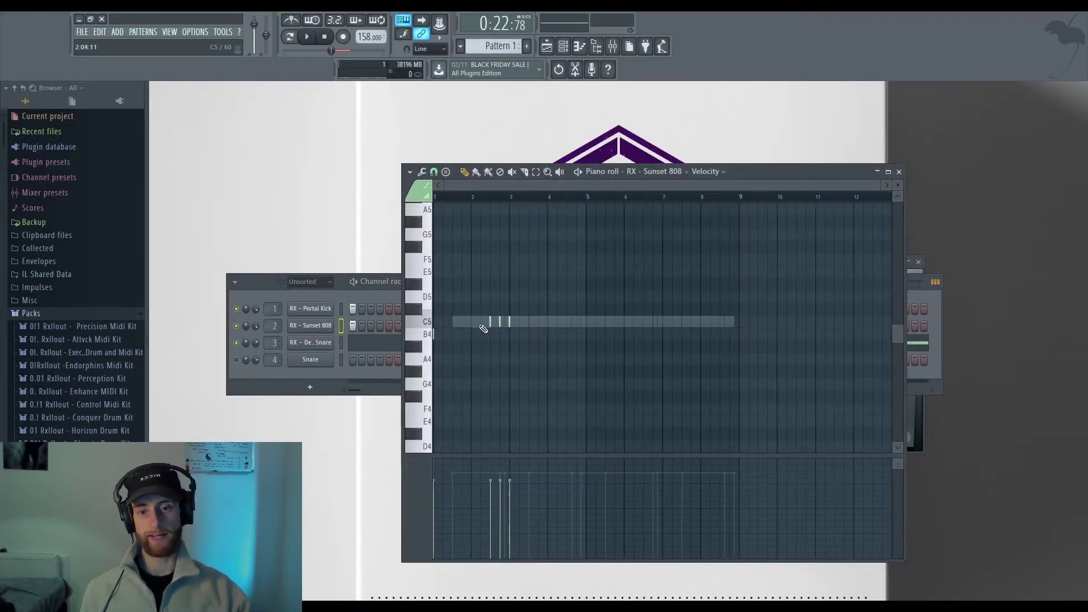
left_click_drag(470, 333, 588, 301)
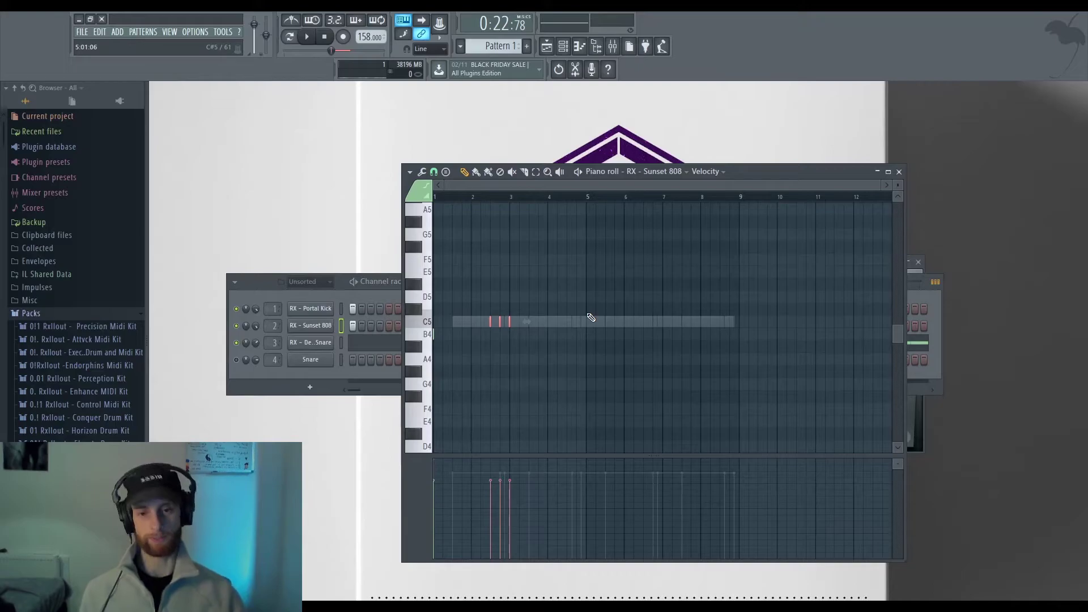
key("space")
scroll(567, 334, "up", 2)
key("space")
Add a two-step B5 note to the Sunset 808 near the end of bar 4, starting at 4:15
scroll(567, 260, "up", 1)
left_click(582, 223)
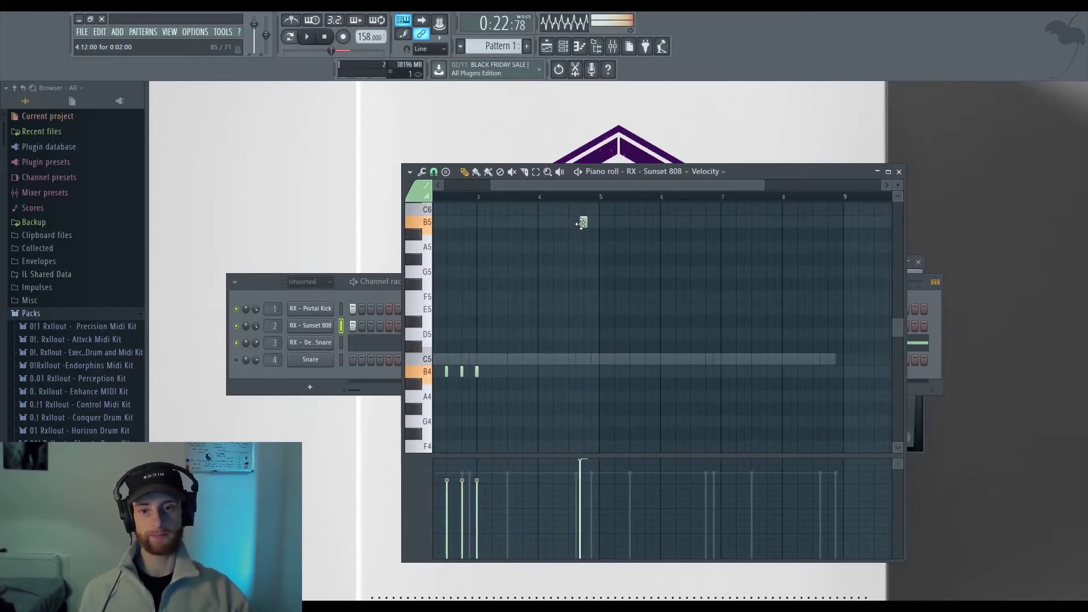
scroll(582, 224, "up", 3)
scroll(587, 284, "down", 1)
left_click_drag(585, 299, 594, 297)
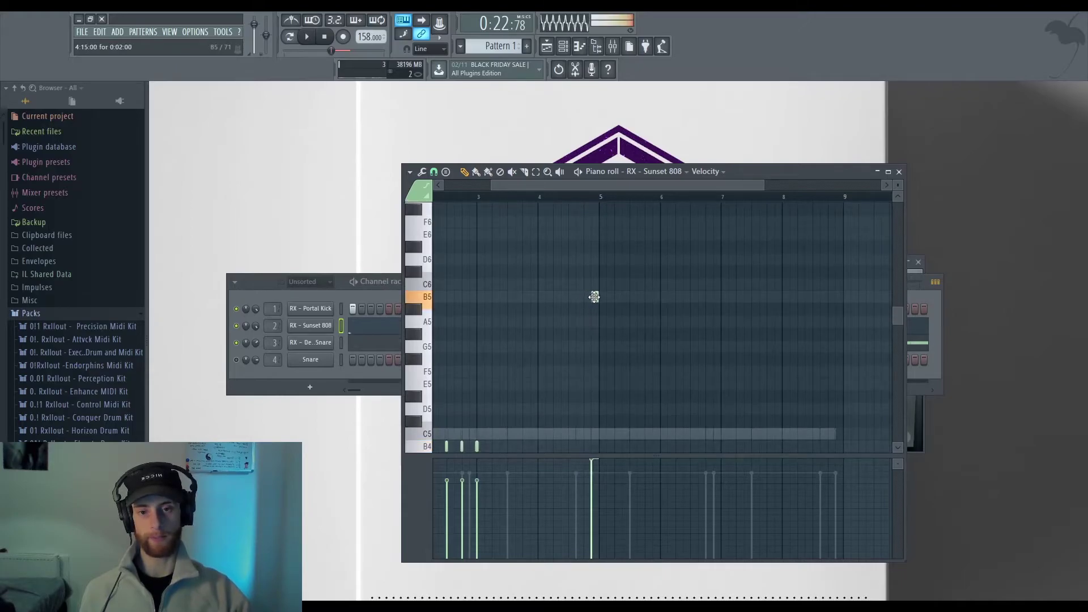
Duplicate all the Sunset 808 notes into bars 5 to 8 and audition the extended pattern
scroll(544, 374, "down", 2)
key("ctrl+a")
mouse_move(434, 401)
left_mouse_down()
mouse_move(661, 403)
mouse_move(644, 403)
left_mouse_up()
scroll(657, 409, "up", 3)
key("space")
left_click(517, 198)
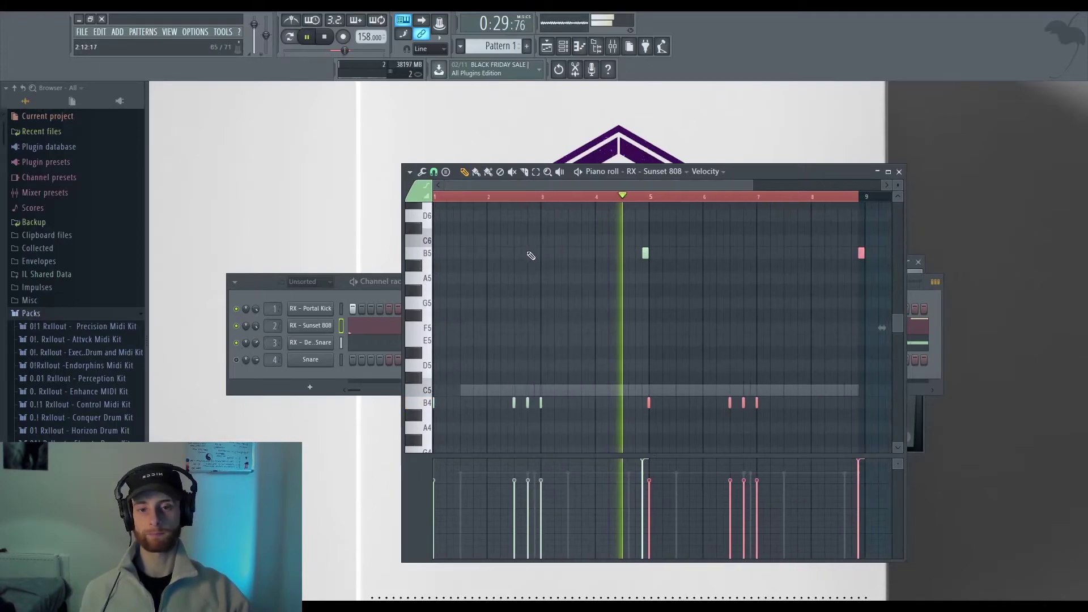
key("space")
Start the B5 note before bar 5 at 4:13 and add a second B5 note directly after it
scroll(609, 252, "down", 1)
key("space")
left_click_drag(626, 253, 610, 252)
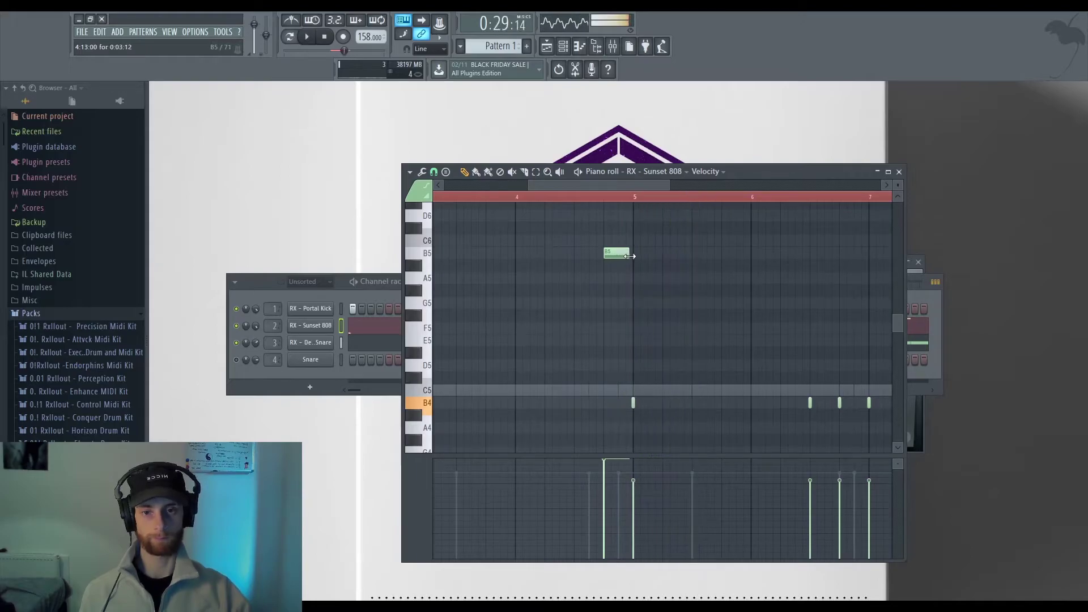
left_click(624, 254)
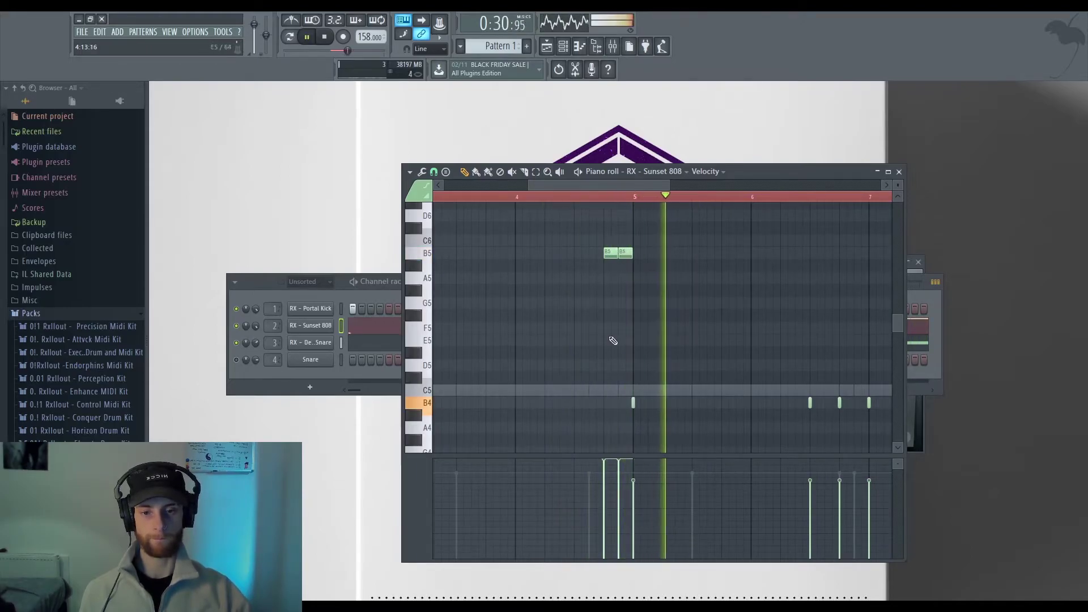
Move a B5 note before bar 5 to 4:09, delete the other B5 note beside it and audition the Sunset 808
key("space")
scroll(619, 284, "down", 1)
scroll(616, 257, "up", 2)
left_click_drag(640, 254, 576, 254)
key("space")
key("space")
key("space")
key("space")
right_click(647, 254)
key("space")
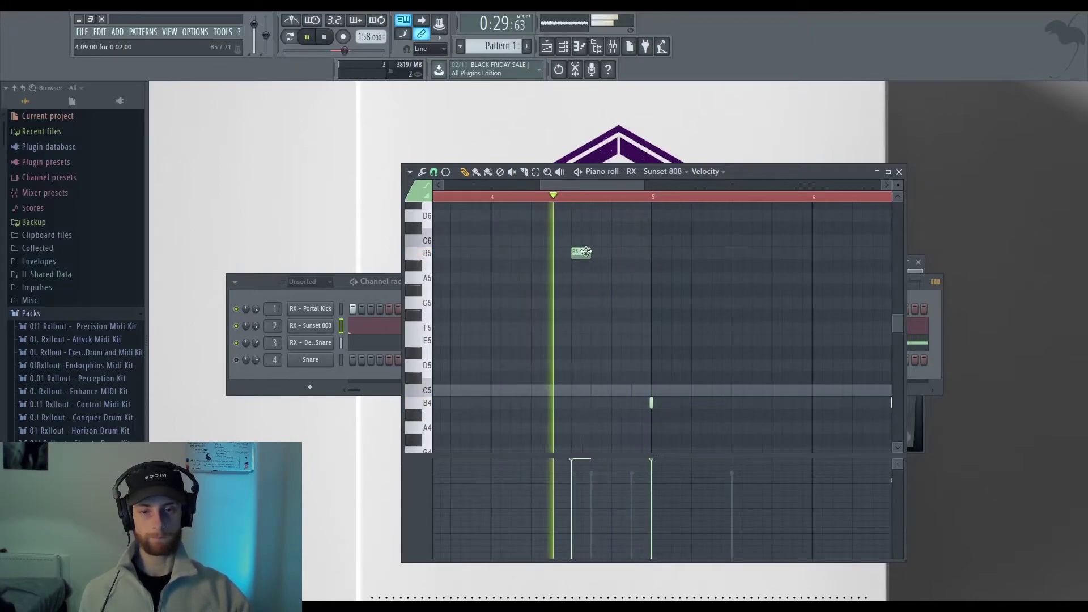
Shift the B5 note to 4:11, add a second B5 note at 4:15 and audition the result
left_click_drag(581, 254, 601, 254)
left_click(638, 253)
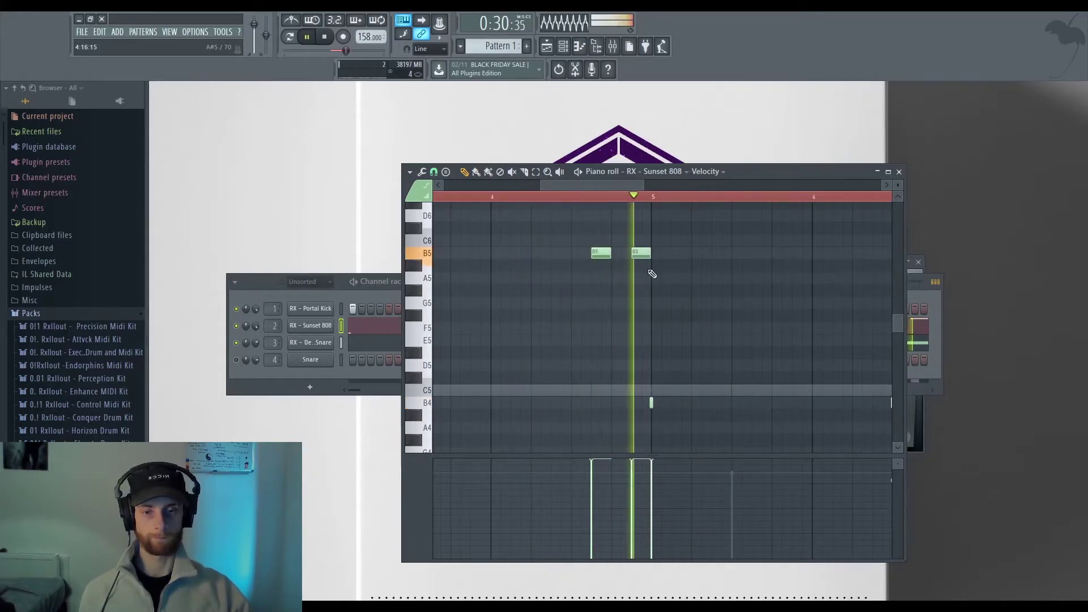
key("space")
Delete both B5 notes near the end of bar 4 from the Sunset 808
scroll(649, 357, "down", 3)
right_click(646, 254)
right_click(632, 253)
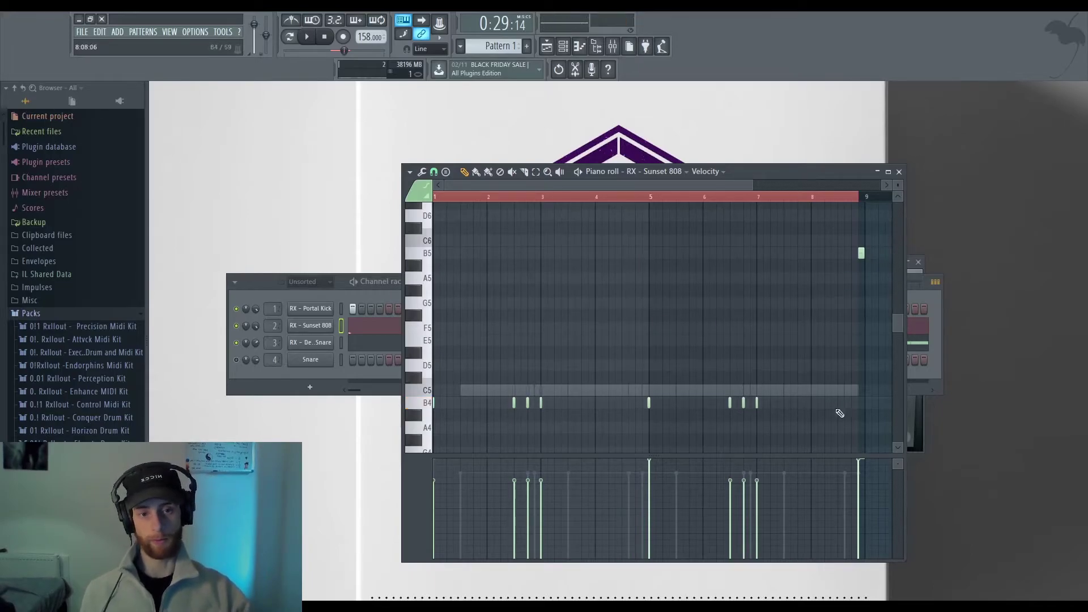
Open the Dexterity Snare piano roll and lower all its notes one semitone to B4
left_click(361, 348)
key("ctrl+a")
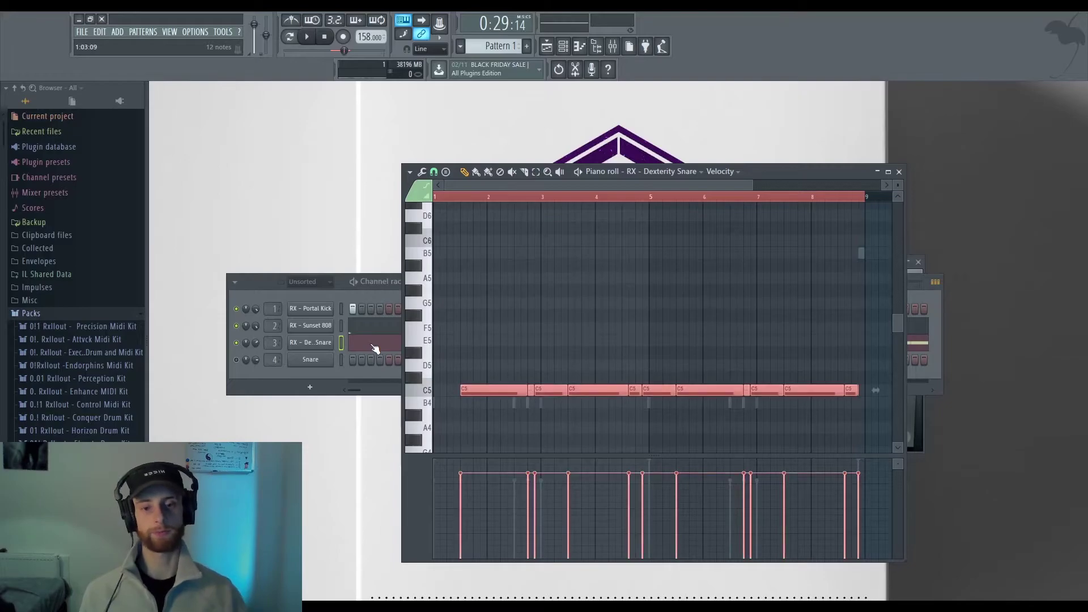
key("Down")
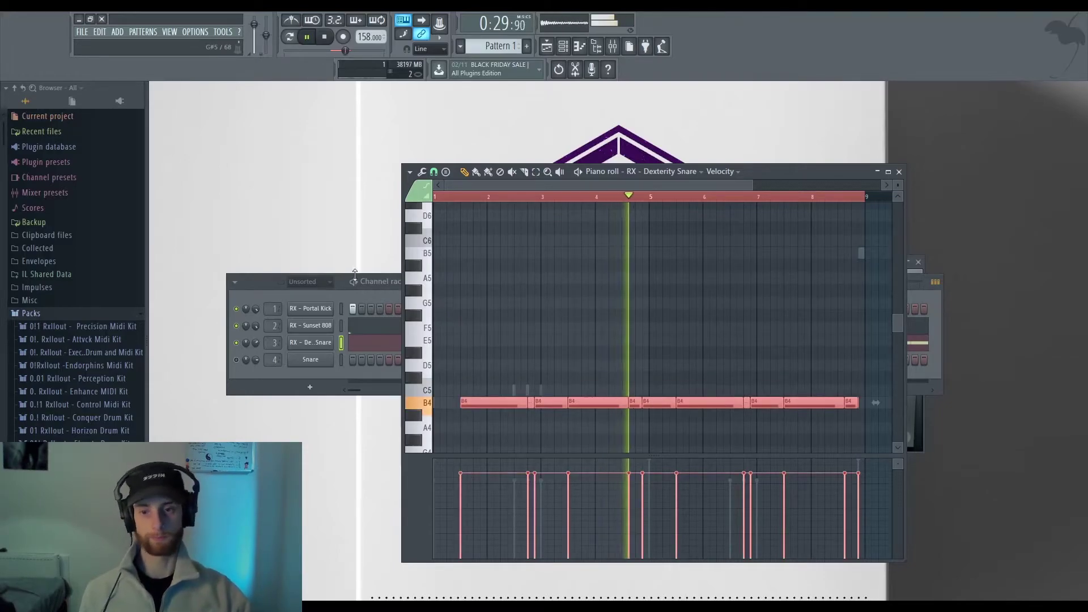
left_click(374, 348)
Check Pattern 1 against the melody loop in the playlist, close the playlist and mixer, and stop playback
left_click(547, 46)
left_click(548, 47)
left_click(548, 48)
left_click(614, 48)
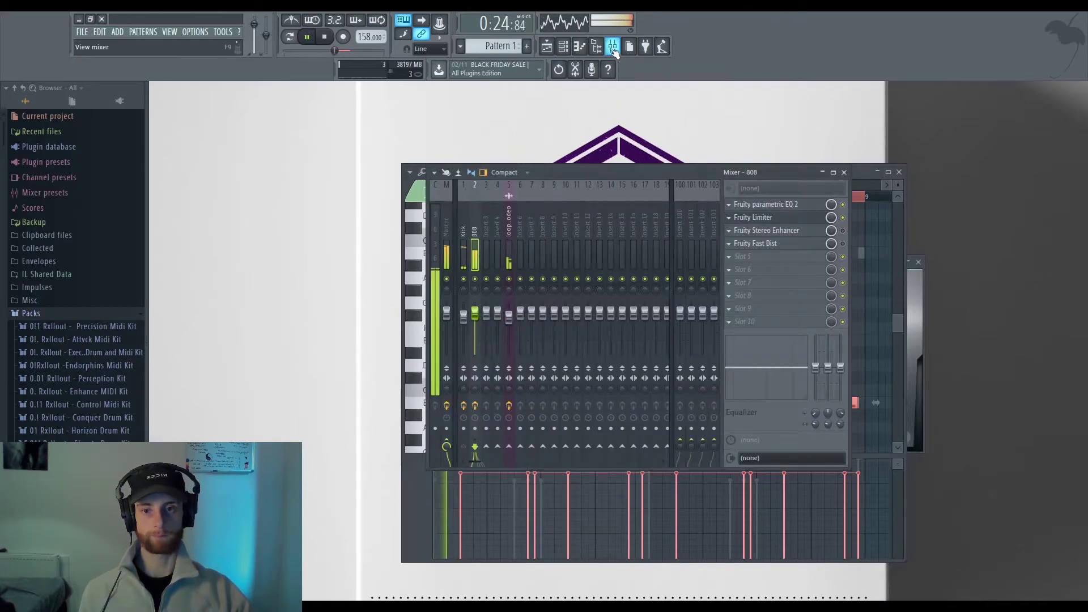
left_click(552, 50)
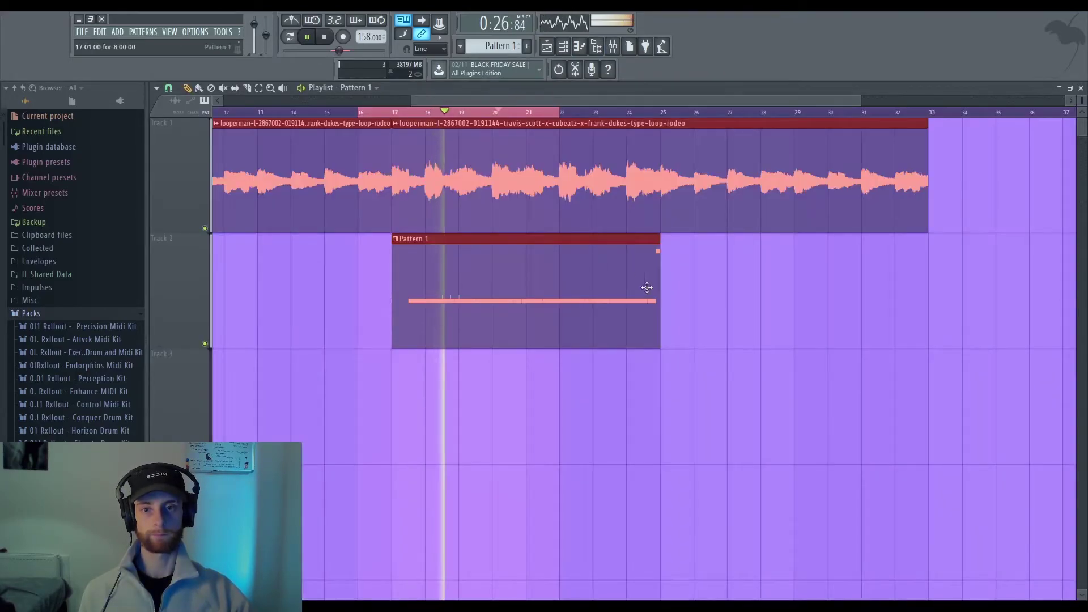
right_click(644, 121)
key("ctrl+z")
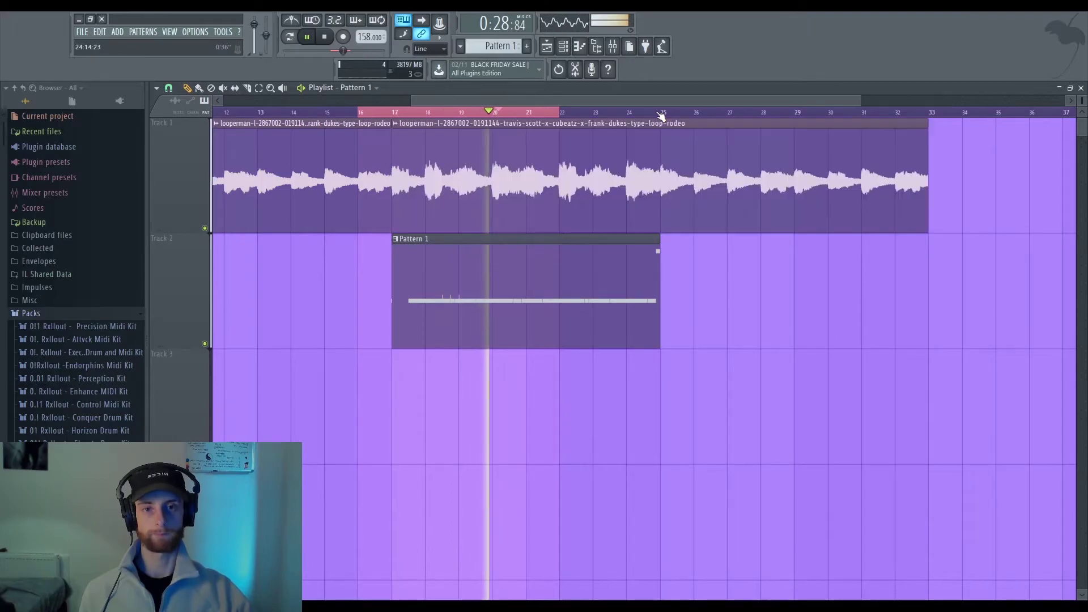
right_click(661, 114)
left_click(1081, 89)
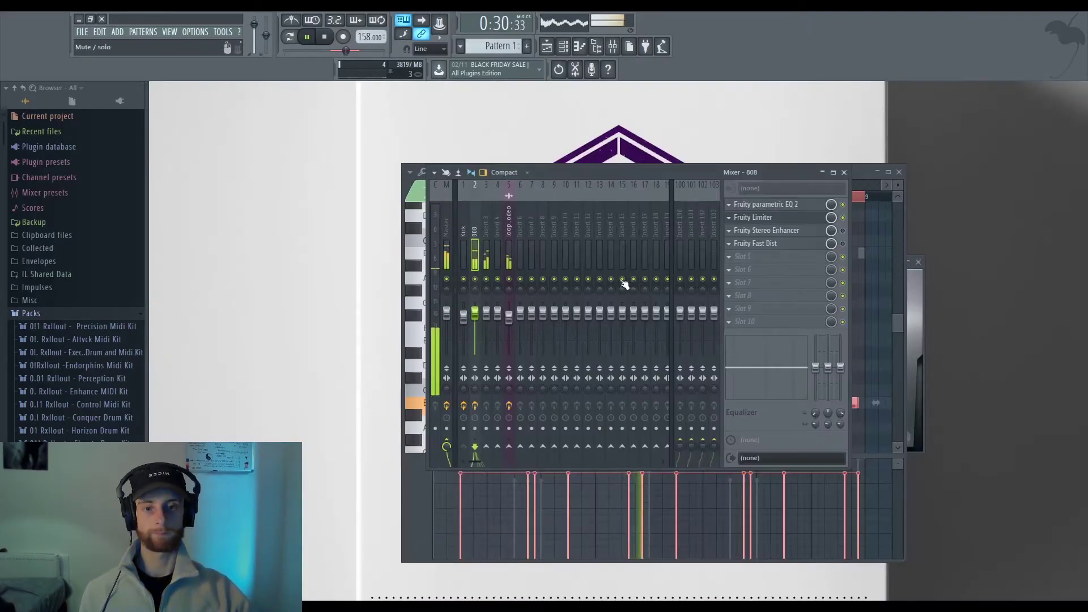
left_click(843, 172)
left_click(899, 171)
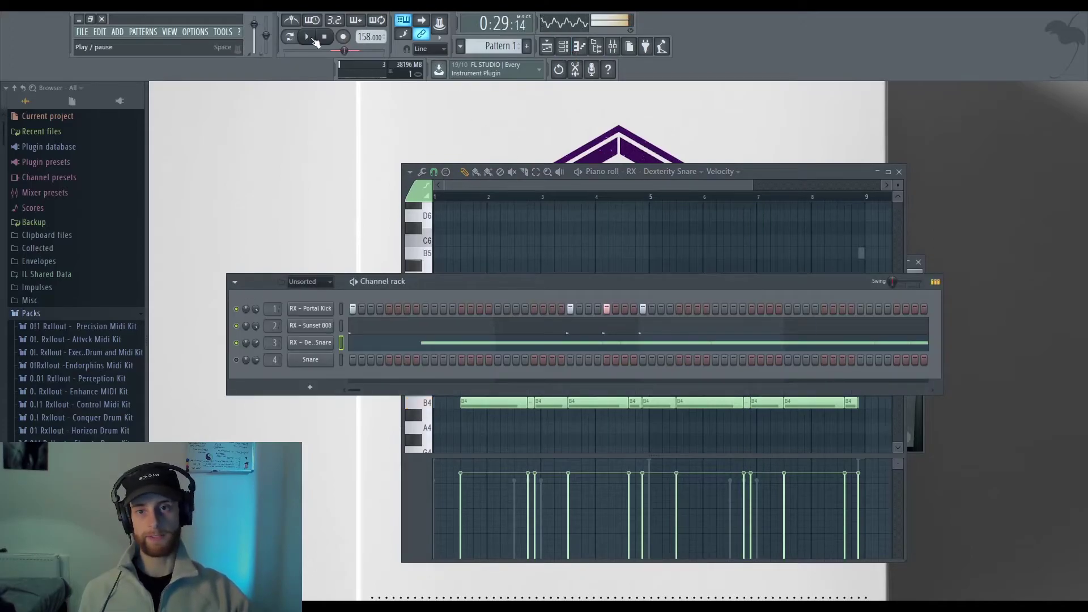
left_click(324, 36)
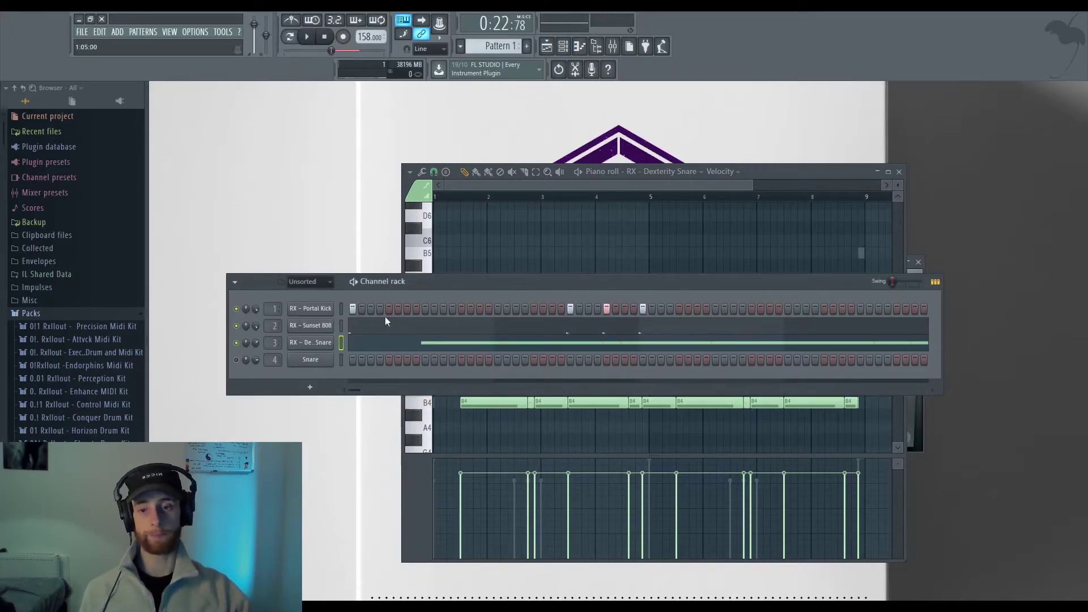
Open the Portal Kick steps in the piano roll and lower all the kick notes to B4
left_click(362, 308)
key("F7")
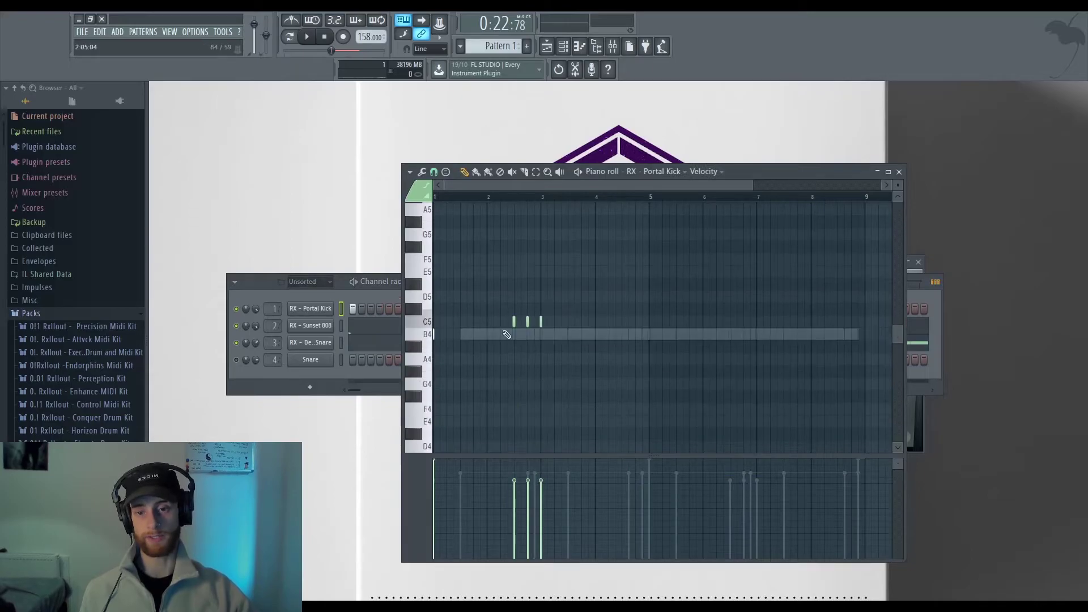
key("ctrl+a")
left_click_drag(592, 335, 491, 309)
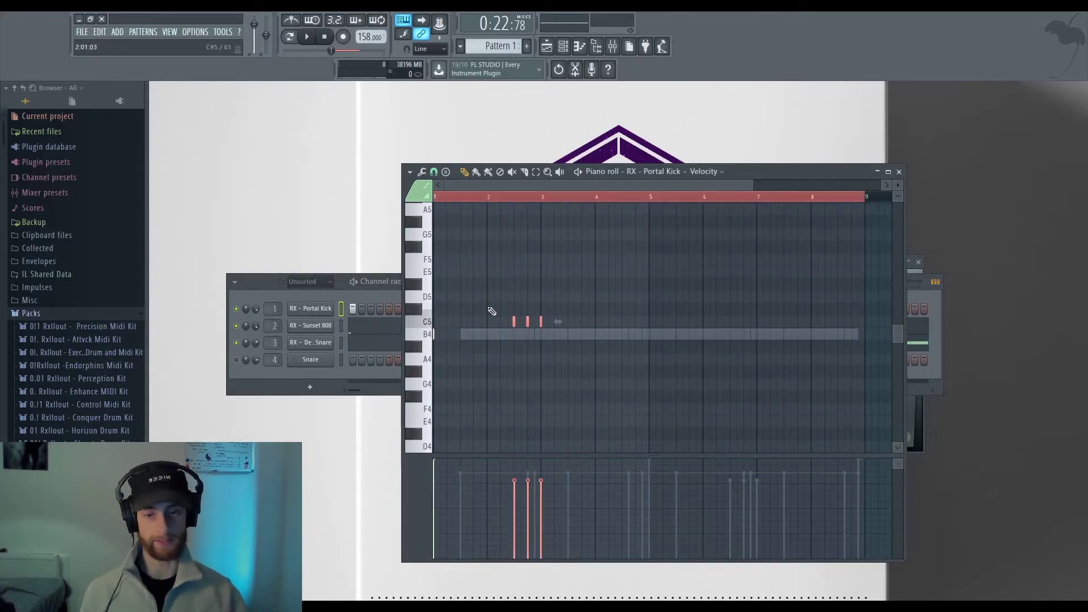
key("Down")
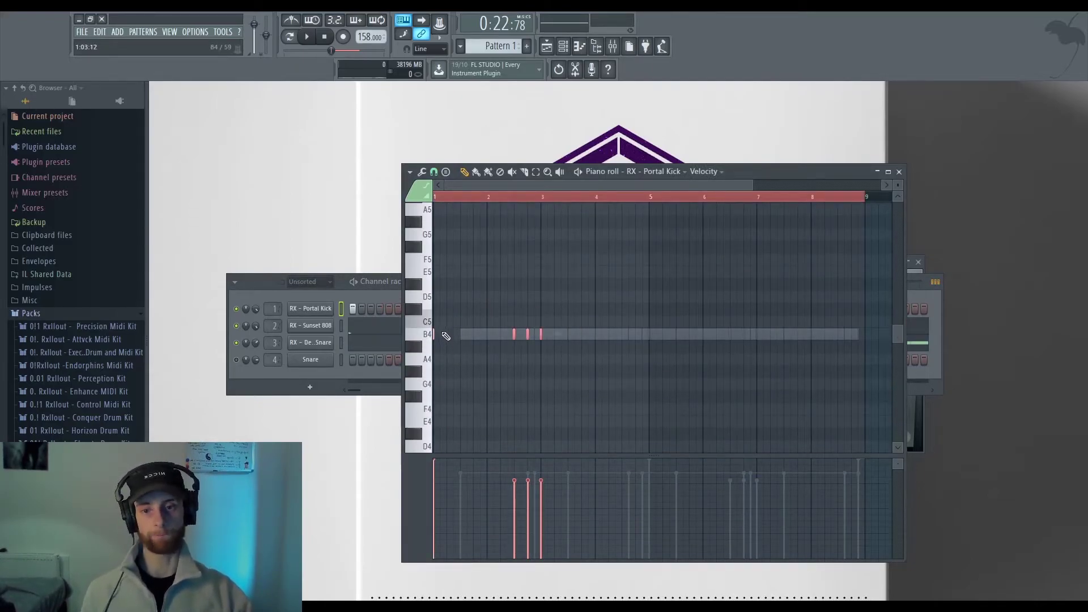
Duplicate the Portal Kick notes into the second half of the pattern, starting at bar 5, and start playback
left_click_drag(434, 332, 654, 340)
scroll(643, 343, "up", 3)
left_click(635, 338)
key("ctrl+z")
scroll(657, 355, "down", 3)
key("space")
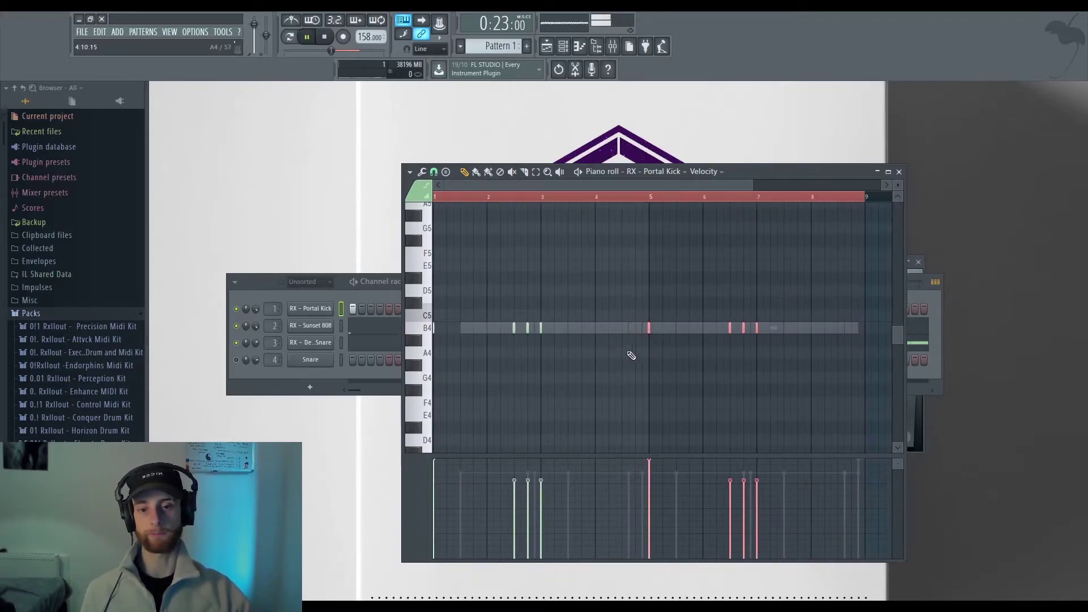
left_click(508, 304)
mouse_move(514, 478)
left_mouse_down()
mouse_move(528, 463)
mouse_move(559, 340)
left_mouse_up()
key("ctrl+z")
key("space")
right_click(508, 303)
Raise the velocity of all Portal Kick notes to maximum, audition the pattern and close the piano roll
mouse_move(510, 387)
left_mouse_down()
mouse_move(540, 335)
mouse_move(524, 264)
left_mouse_up()
left_click_drag(729, 409, 768, 278)
left_click_drag(776, 338, 772, 458)
key("space")
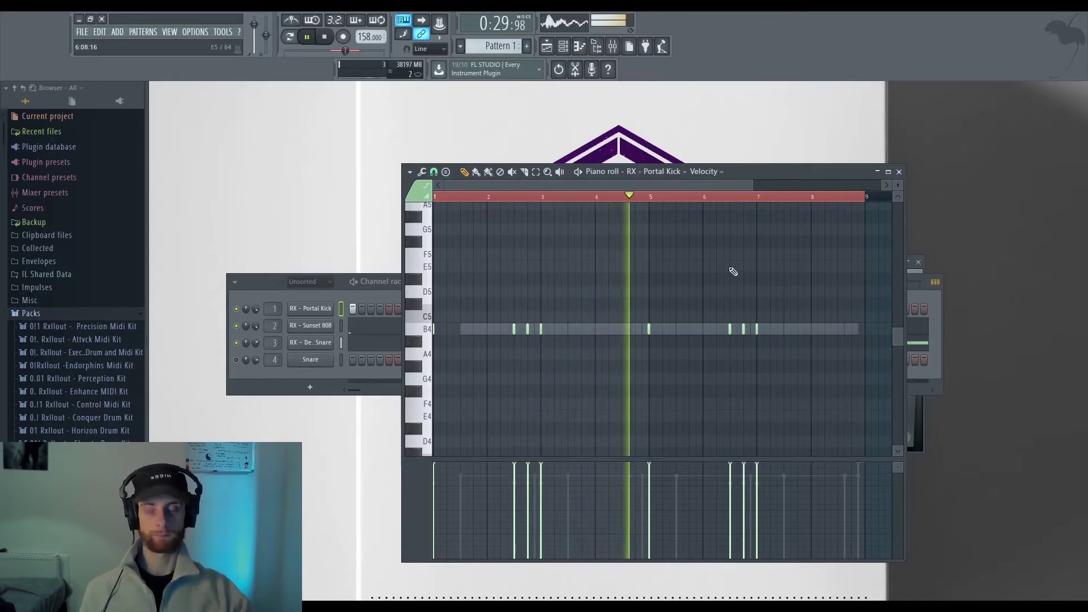
left_click(899, 172)
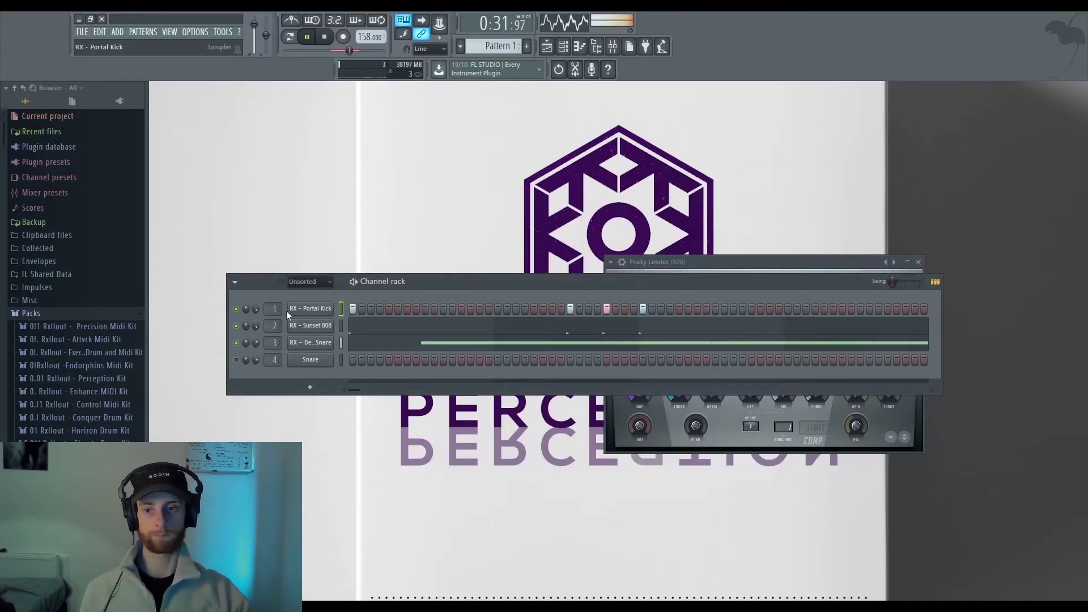
left_click(311, 308)
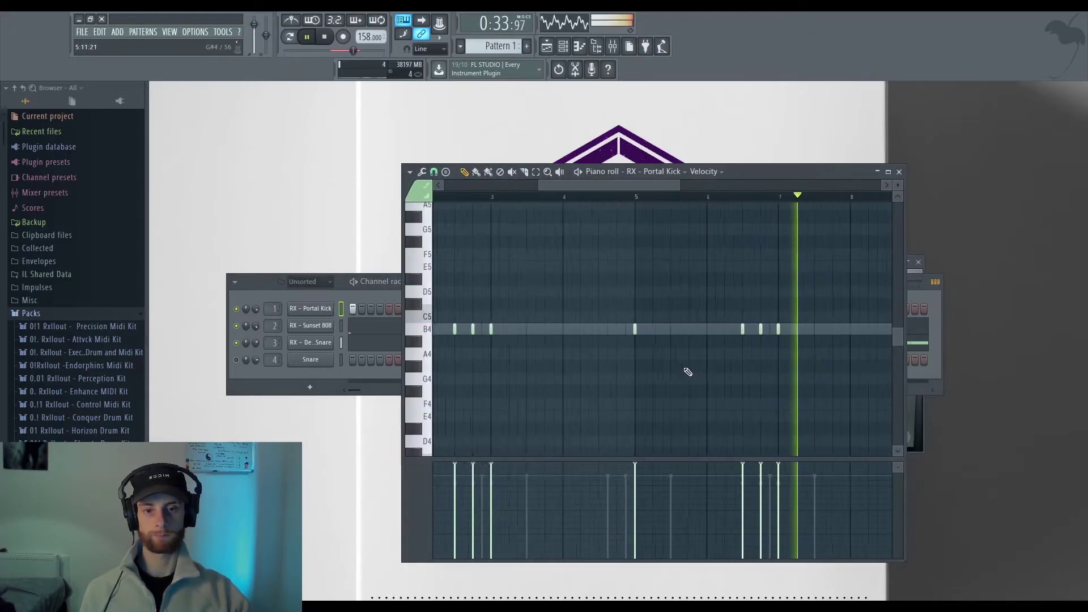
left_click(899, 172)
Browse the Duality Kit's clap and snare MIDI files and load a snare pattern onto the Snare channel
scroll(97, 366, "down", 4)
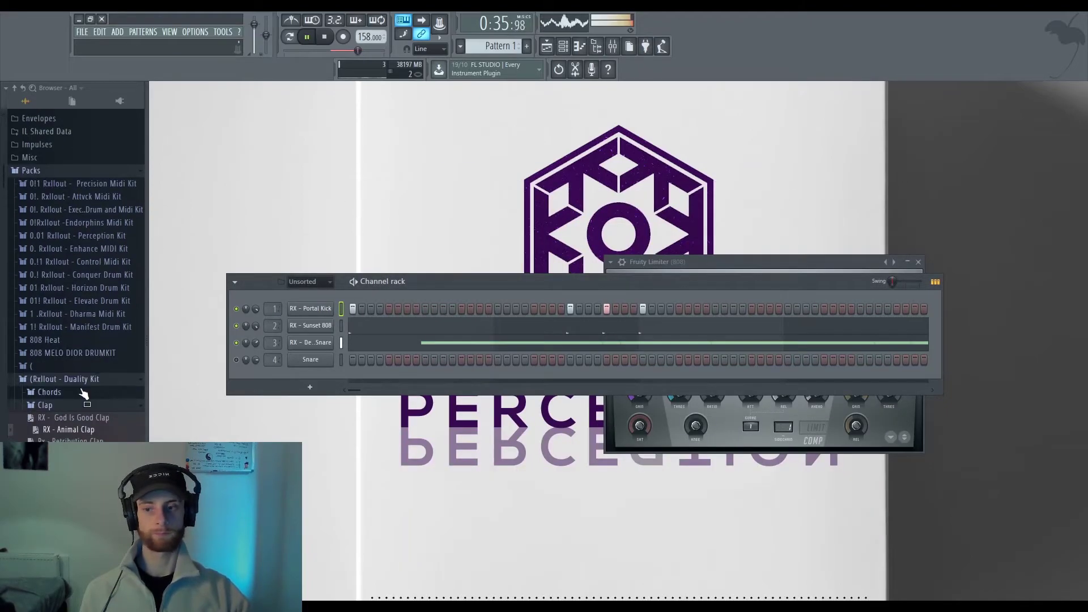
left_click(84, 379)
scroll(86, 379, "down", 5)
scroll(85, 363, "up", 3)
left_click(83, 312)
key("space")
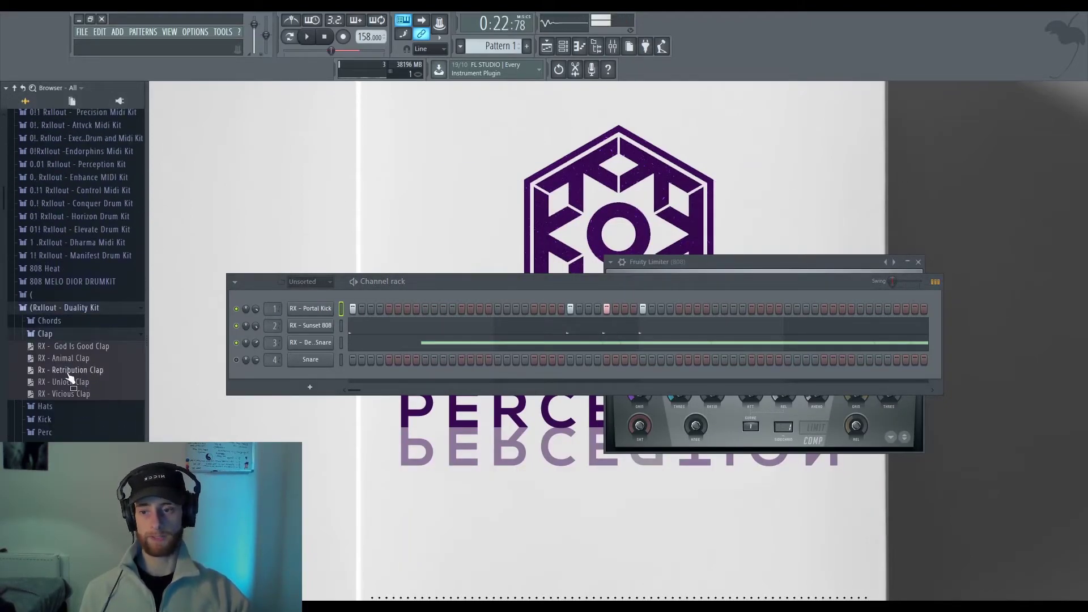
scroll(74, 365, "down", 4)
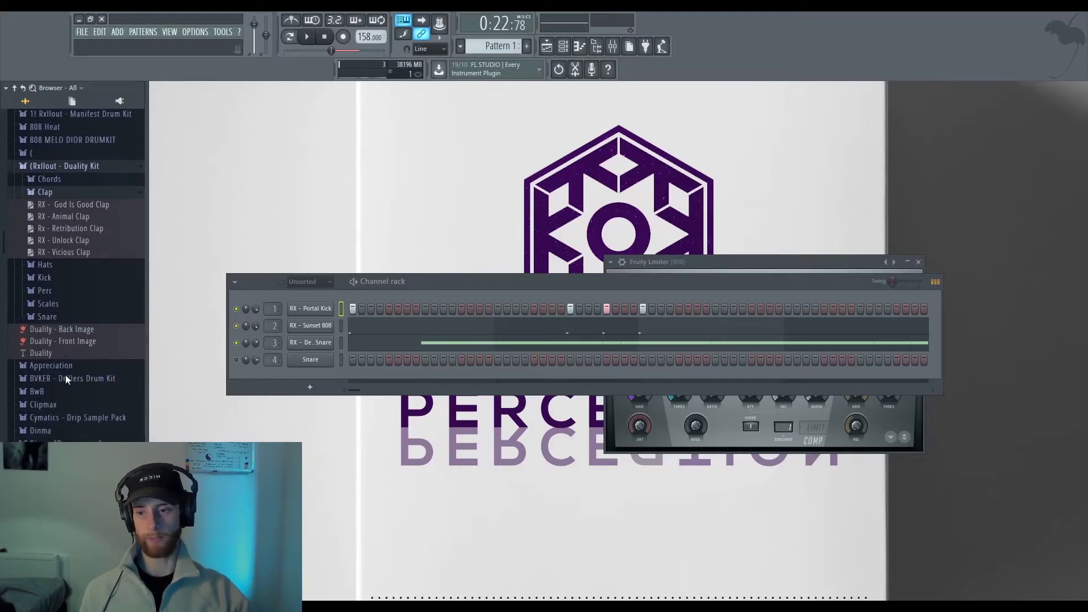
left_click(68, 315)
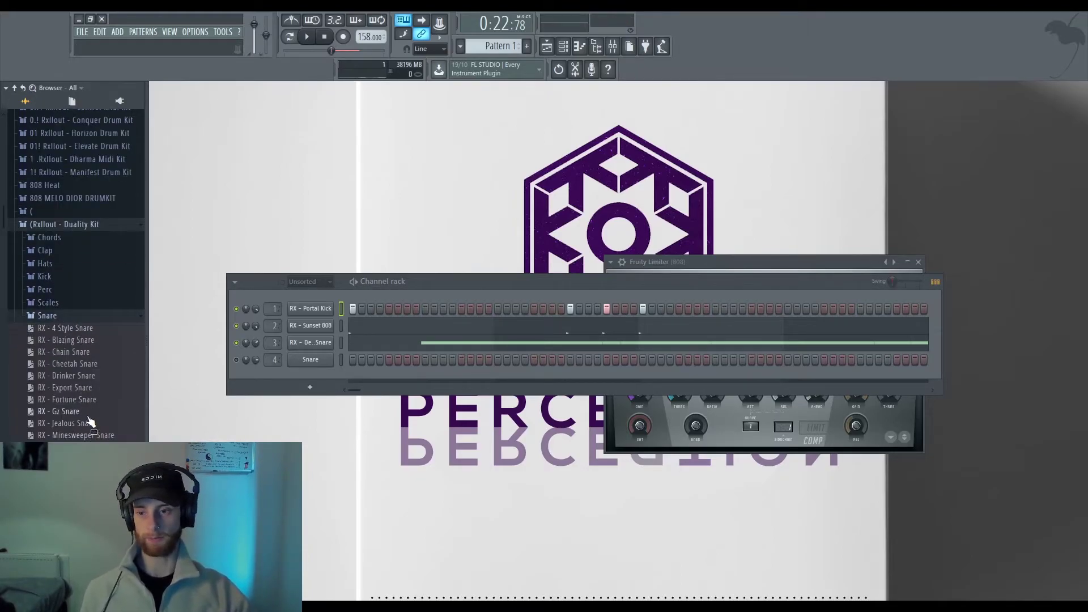
left_click_drag(310, 376, 269, 365)
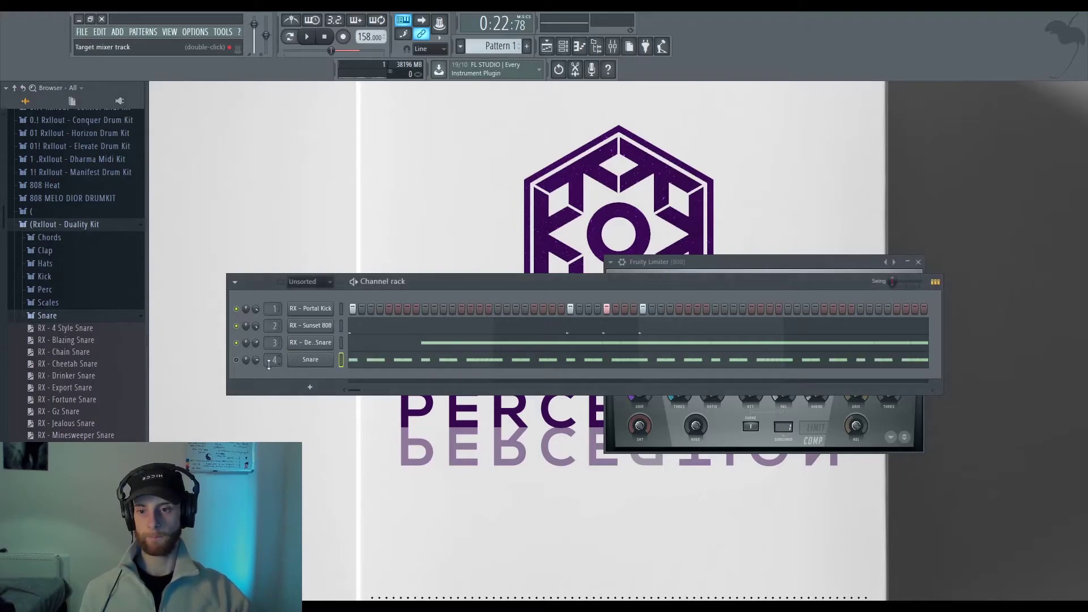
Replace the Snare channel's sample with RX - Stealth Snare from the Perception Kit, adjust its volume and audition it
scroll(101, 353, "up", 6)
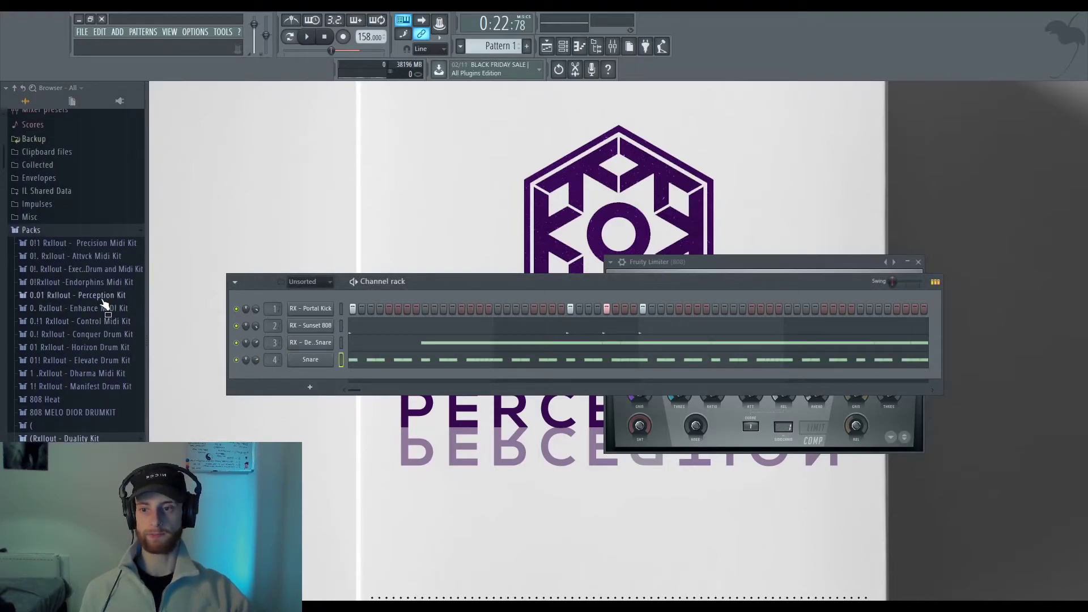
left_click(104, 297)
left_click(68, 413)
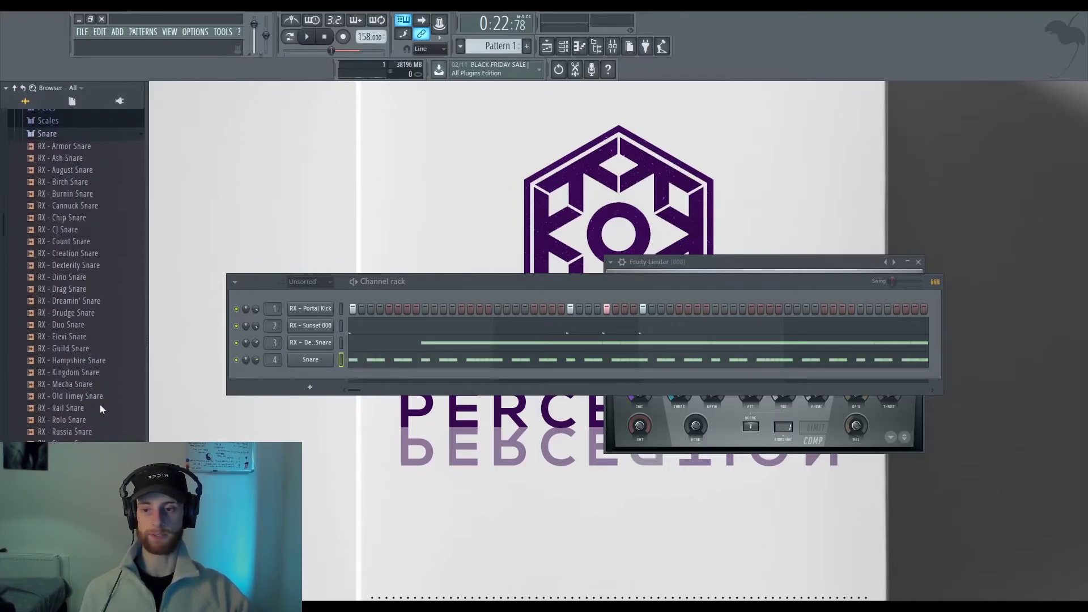
left_click(91, 437)
key("space")
left_click_drag(256, 360, 256, 364)
key("space")
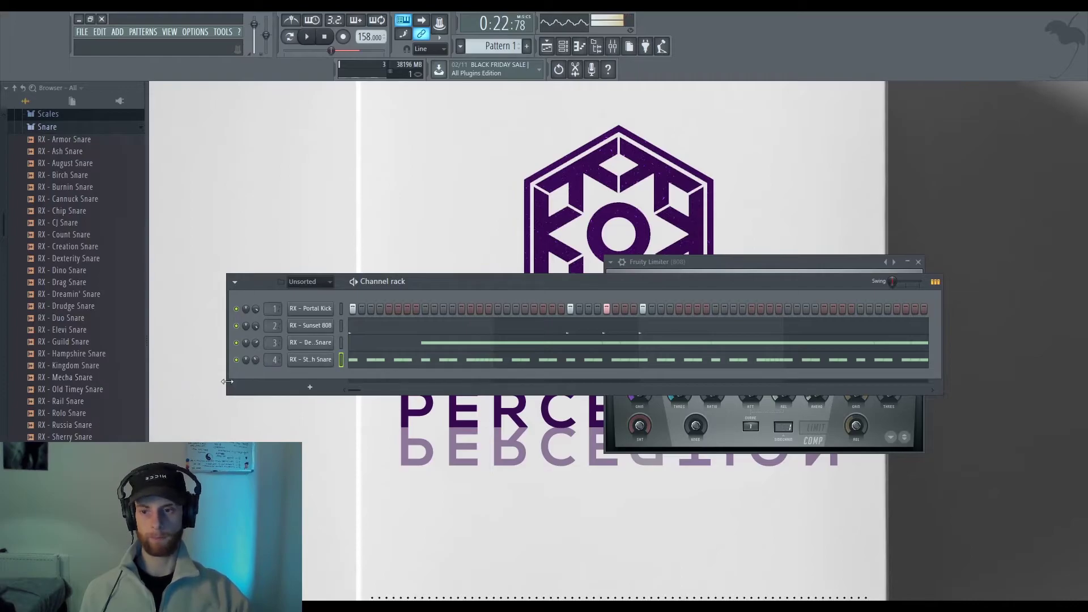
Load the RX - 4 Style Snare pattern from the Duality Kit onto the Stealth Snare channel and audition it
scroll(97, 422, "up", 20)
scroll(113, 335, "up", 4)
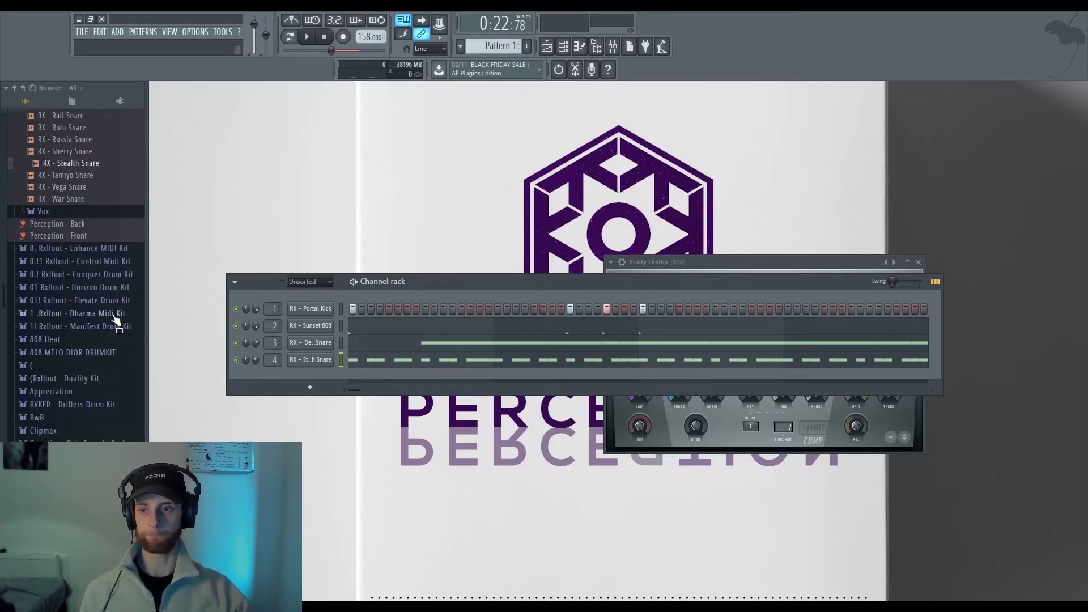
left_click(80, 378)
scroll(85, 389, "down", 2)
left_click(64, 399)
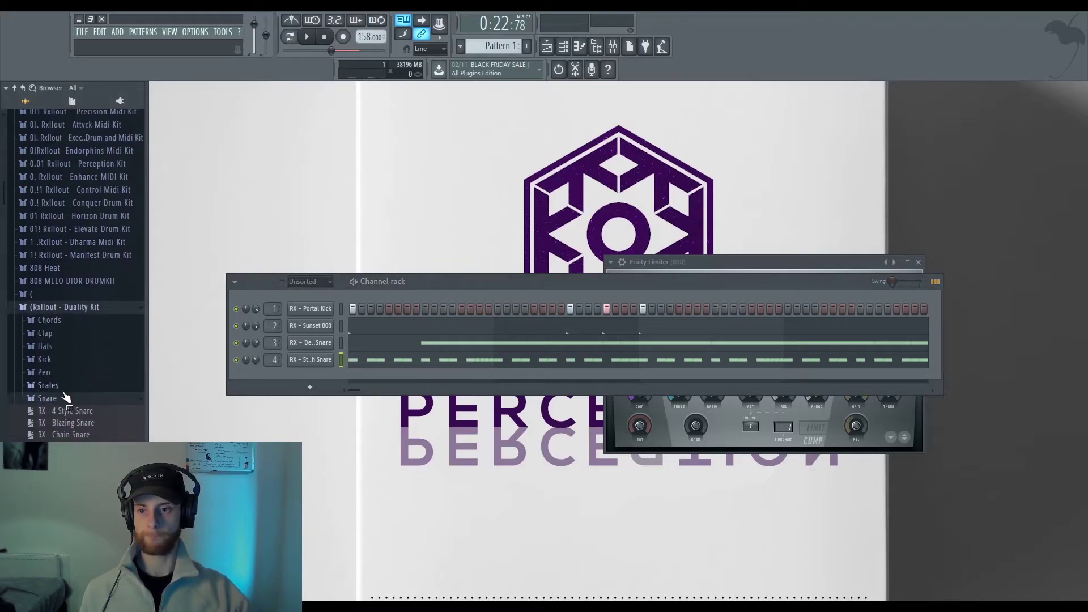
scroll(85, 352, "down", 4)
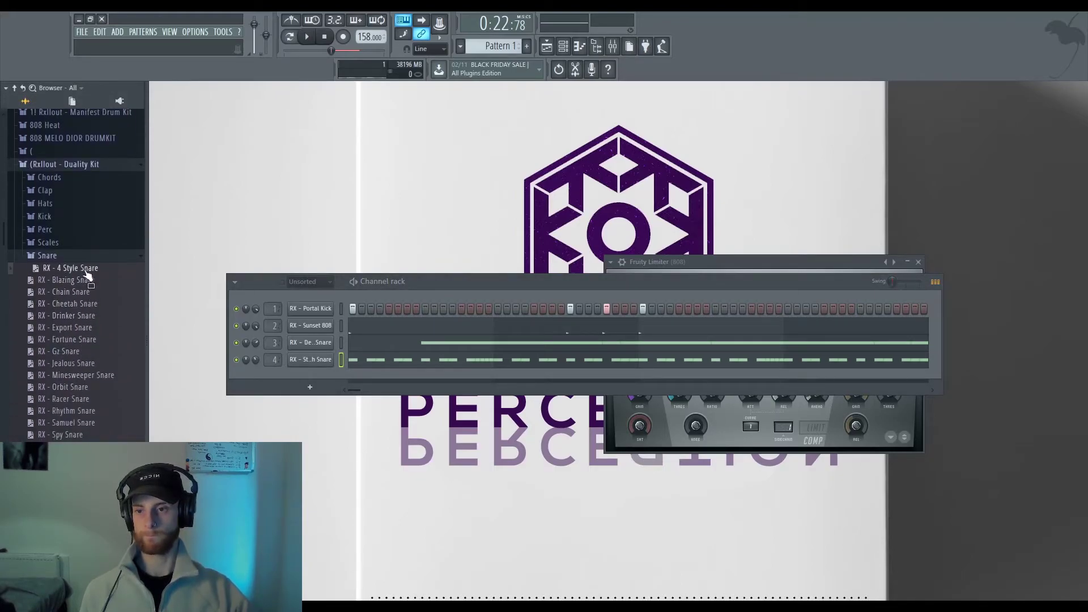
left_click_drag(315, 357, 315, 357)
key("space")
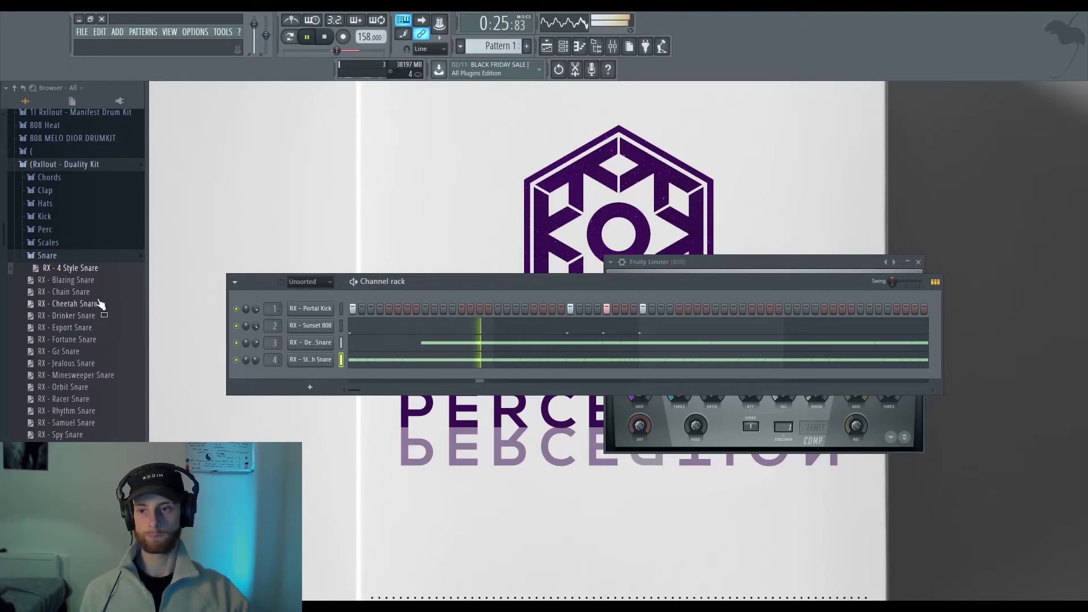
key("space")
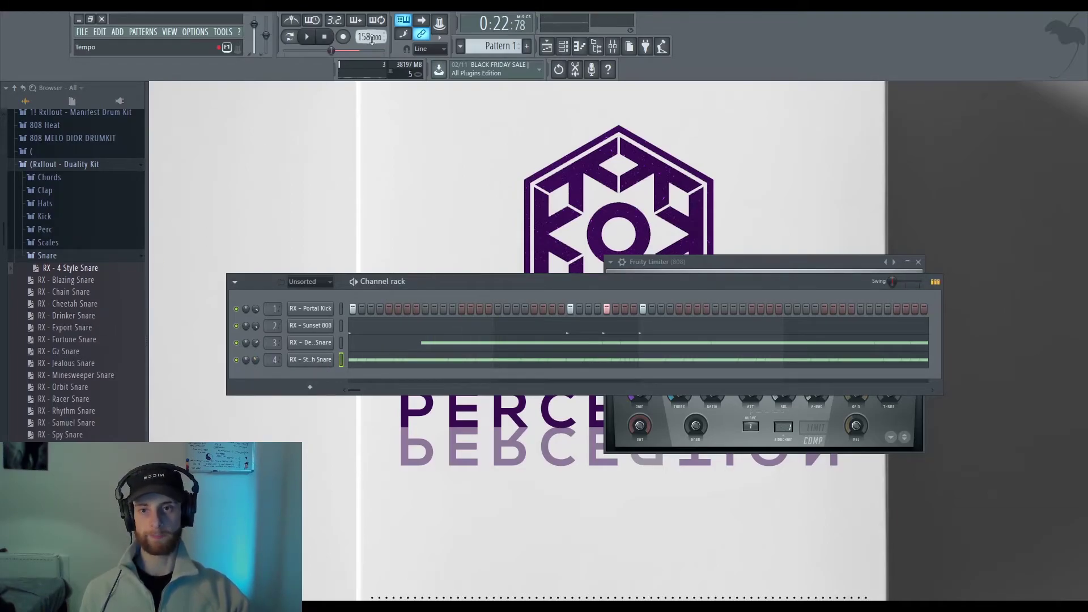
Delete all notes from the Stealth Snare's piano roll and close it
left_click(384, 363)
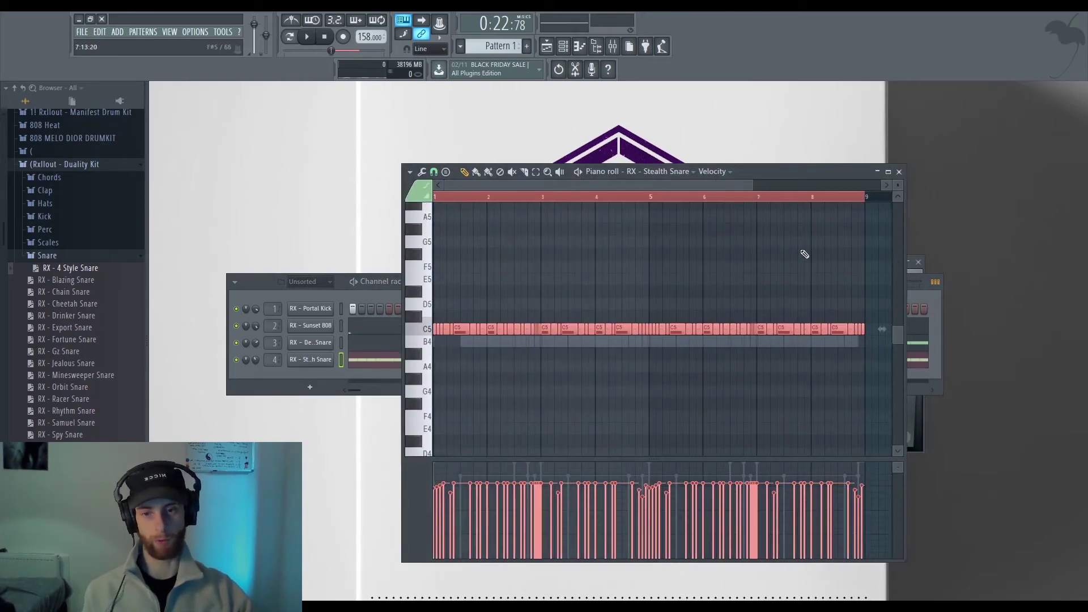
key("Delete")
left_click(899, 171)
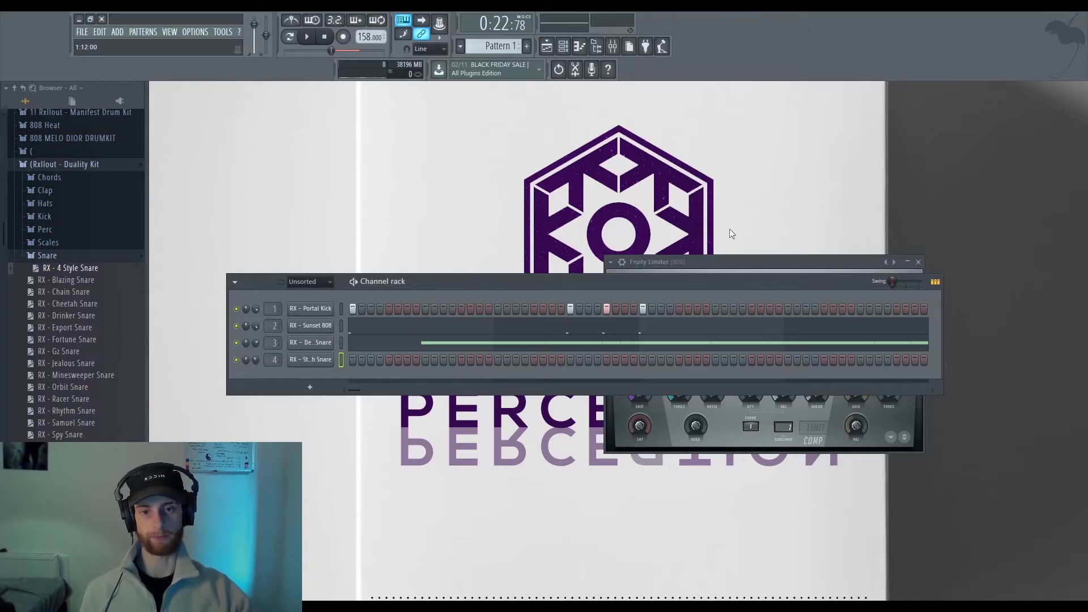
Close the Fruity Limiter window and audition the current drum pattern
left_click(918, 264)
key("space")
left_click(547, 47)
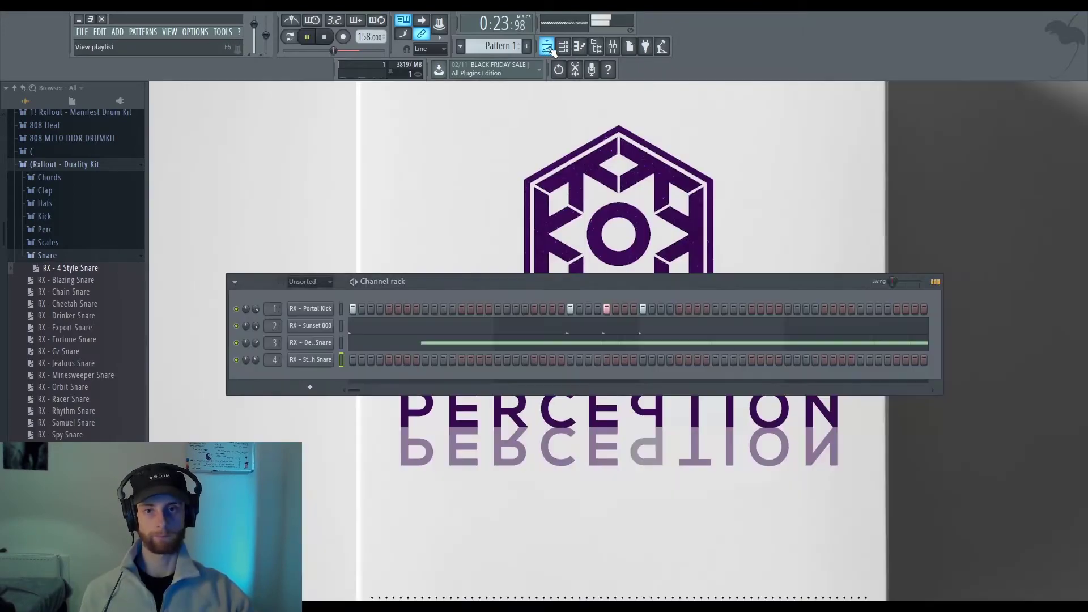
left_click(547, 47)
scroll(75, 280, "up", 5)
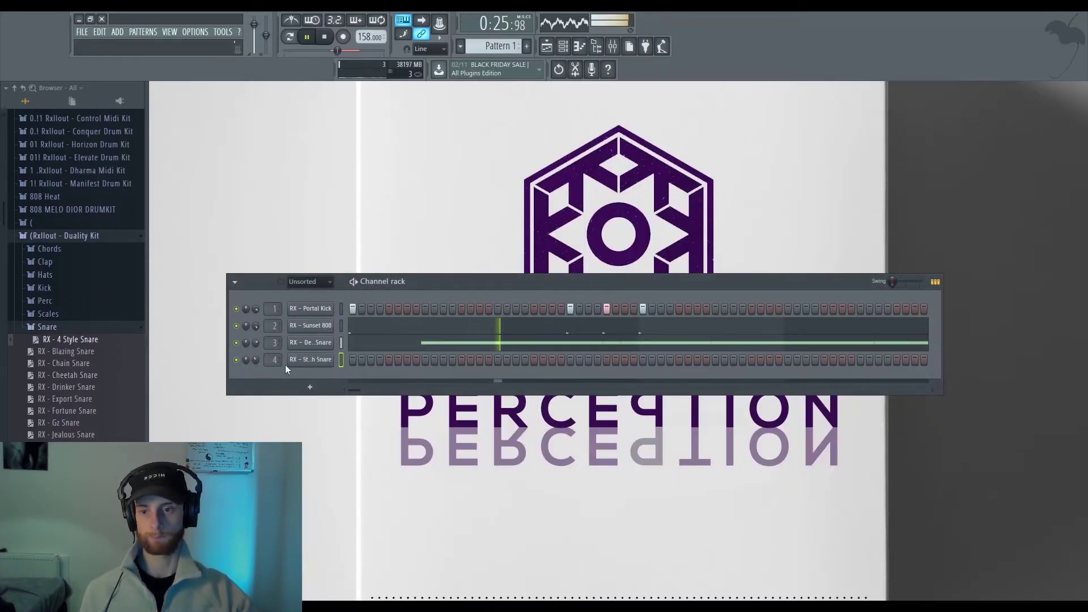
Collapse the Duality Kit's Snare folder and open its Hats folder in the browser
left_click(72, 264)
left_click(74, 264)
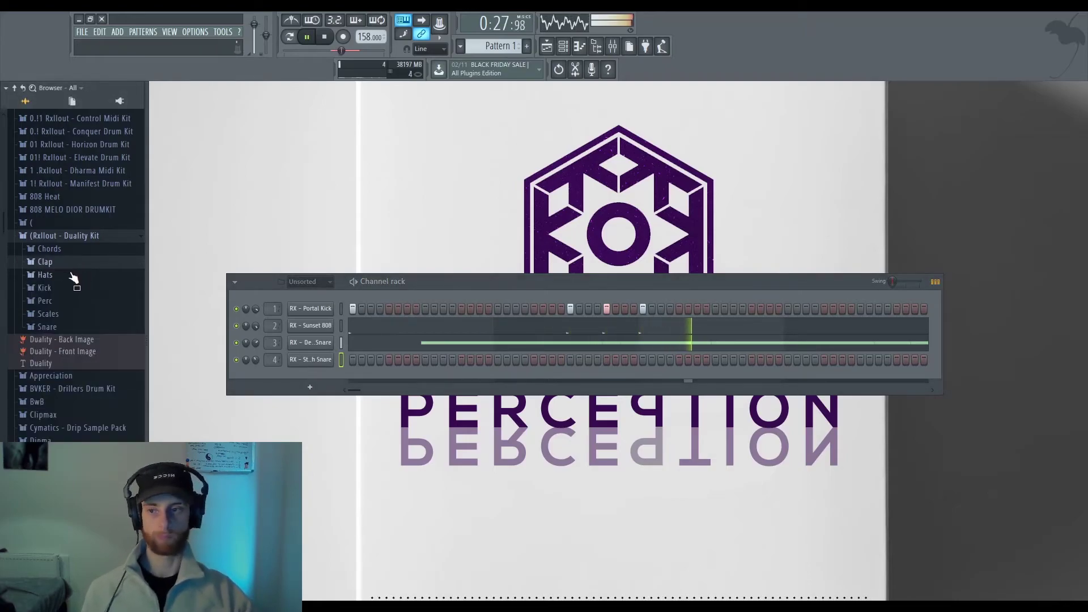
left_click(73, 275)
scroll(92, 334, "up", 5)
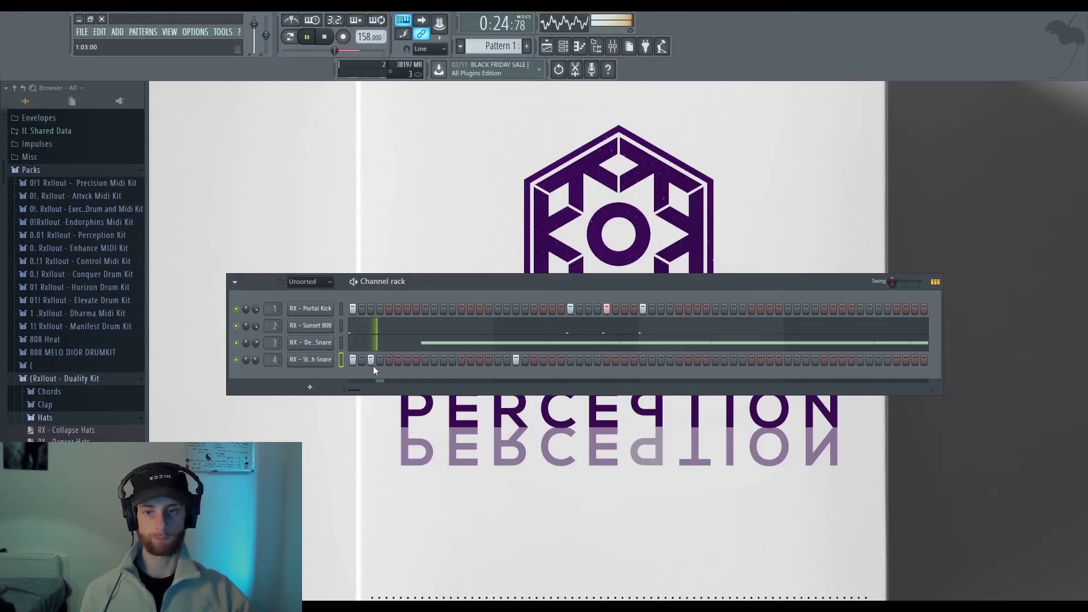
Place five Stealth Snare hits across the first two bars and transpose them to B4 in the piano roll
left_click(589, 360)
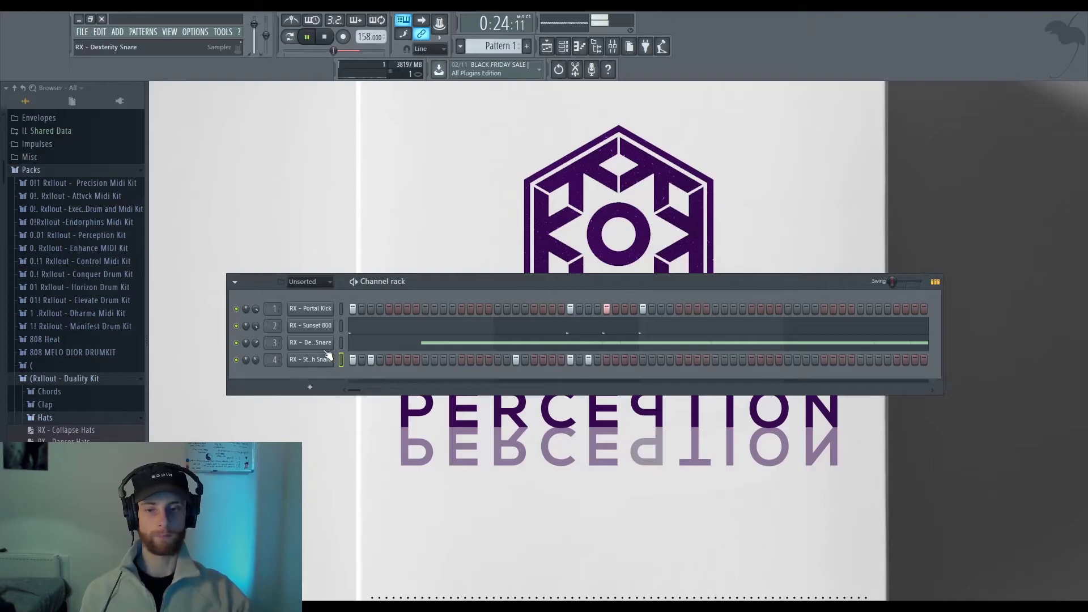
key("F7")
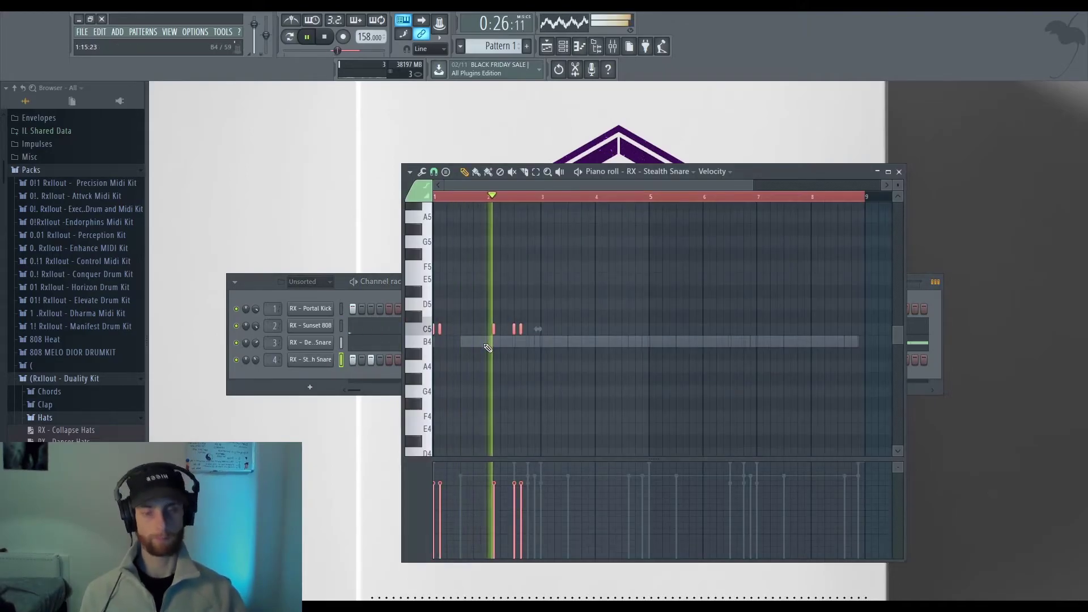
key("shift+Up")
key("space")
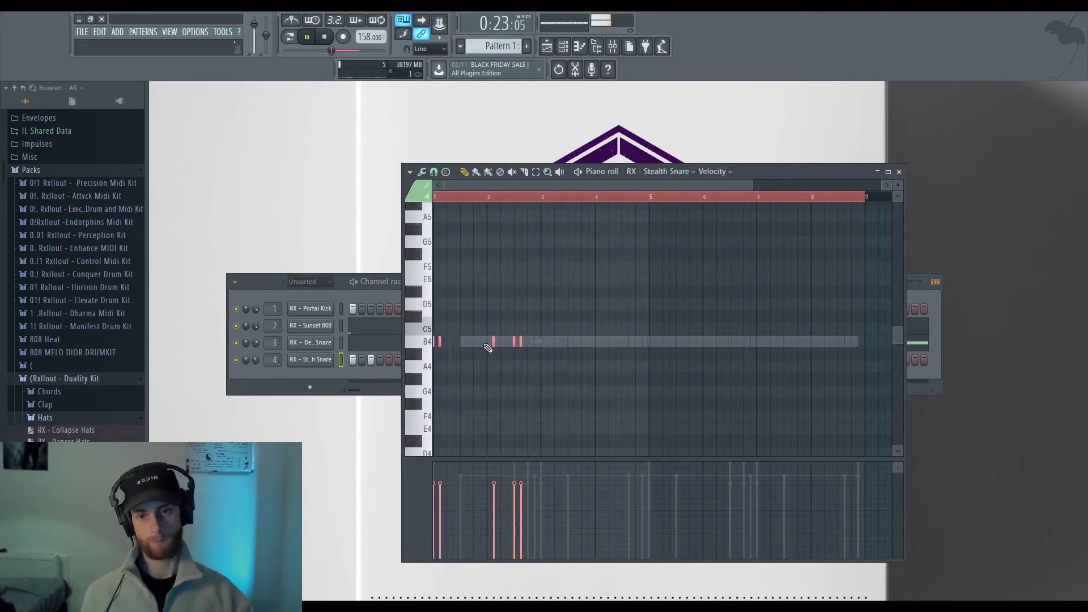
Add two more Stealth Snare hits at the end of bar 2 and vary the velocities of that fill
scroll(486, 347, "up", 3)
right_click(575, 381)
left_click(588, 341)
key("space")
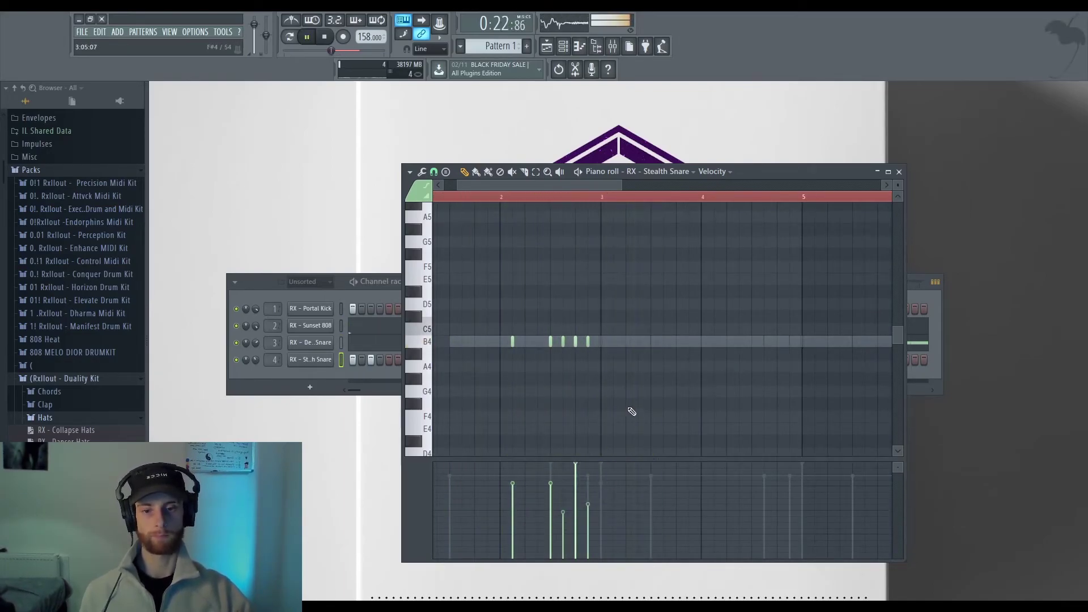
Duplicate the two-bar Stealth Snare pattern into bars 3 and 4
key("ctrl+a")
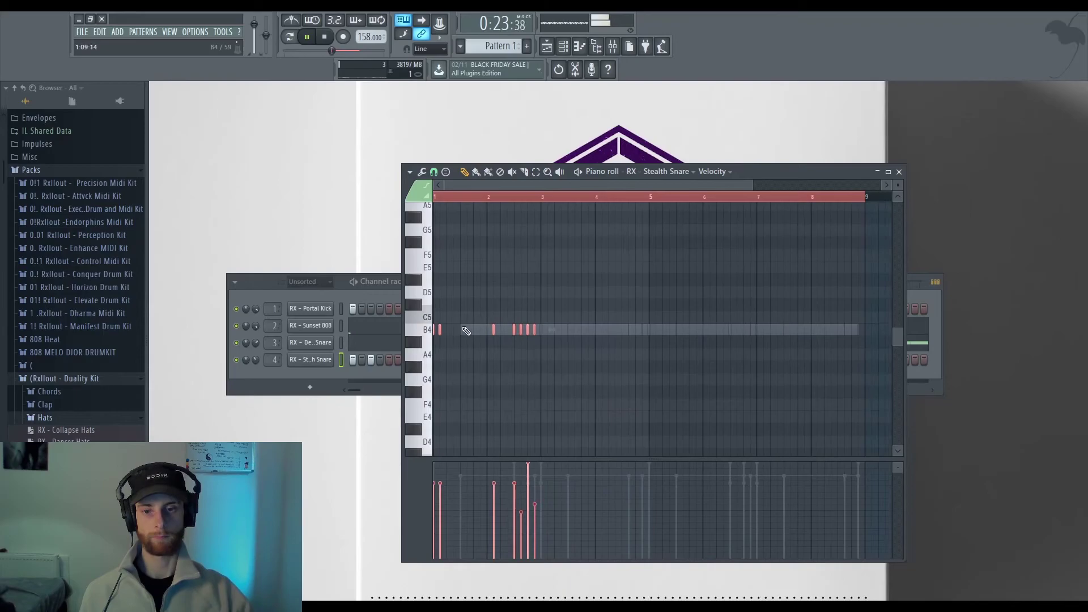
key("ctrl+b")
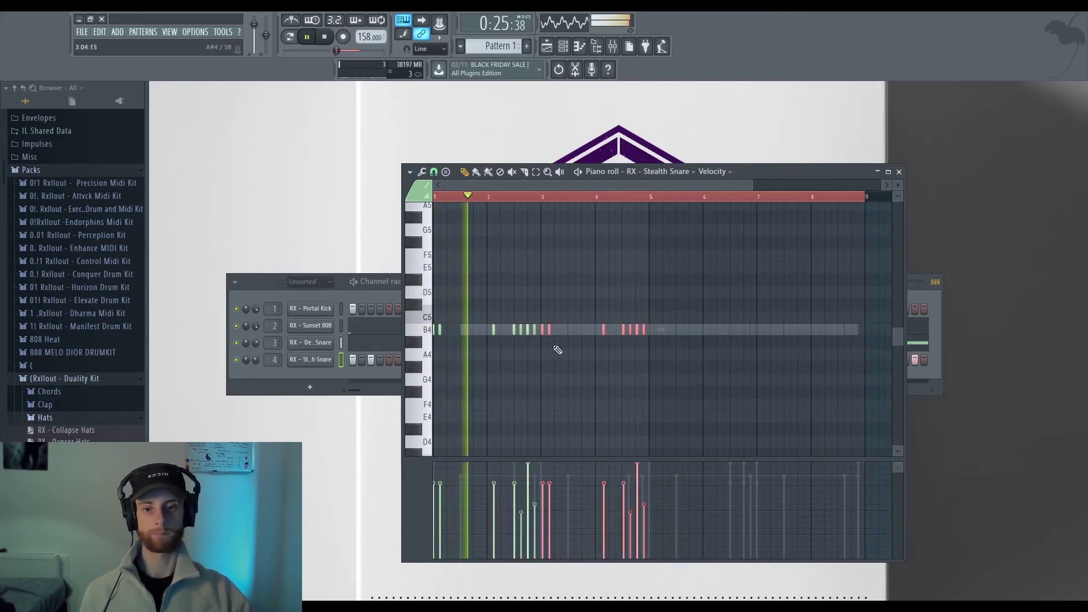
scroll(567, 348, "up", 5)
left_click(534, 390, "ctrl")
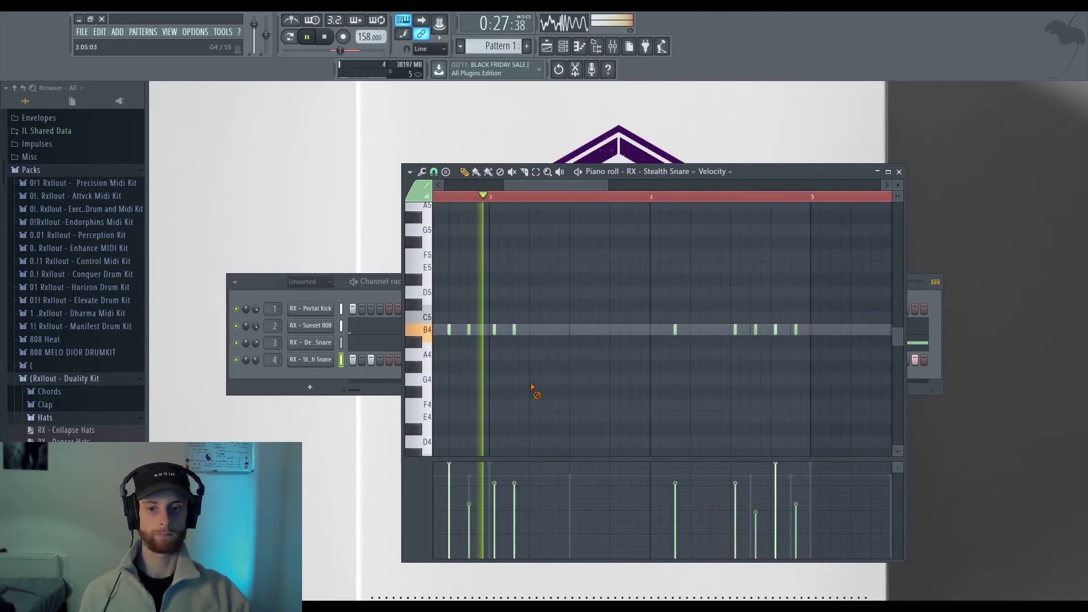
Extend the Stealth Snare pattern with a copy across bars 5 to 8 and make all the notes legato
scroll(793, 357, "down", 1)
left_click_drag(844, 350, 544, 329)
scroll(566, 371, "down", 3)
key("ctrl+a")
mouse_move(440, 331)
left_mouse_down()
mouse_move(671, 335)
mouse_move(657, 338)
left_mouse_up()
left_click(665, 342, "ctrl")
key("ctrl+a")
key("ctrl+l")
left_click(662, 342, "ctrl")
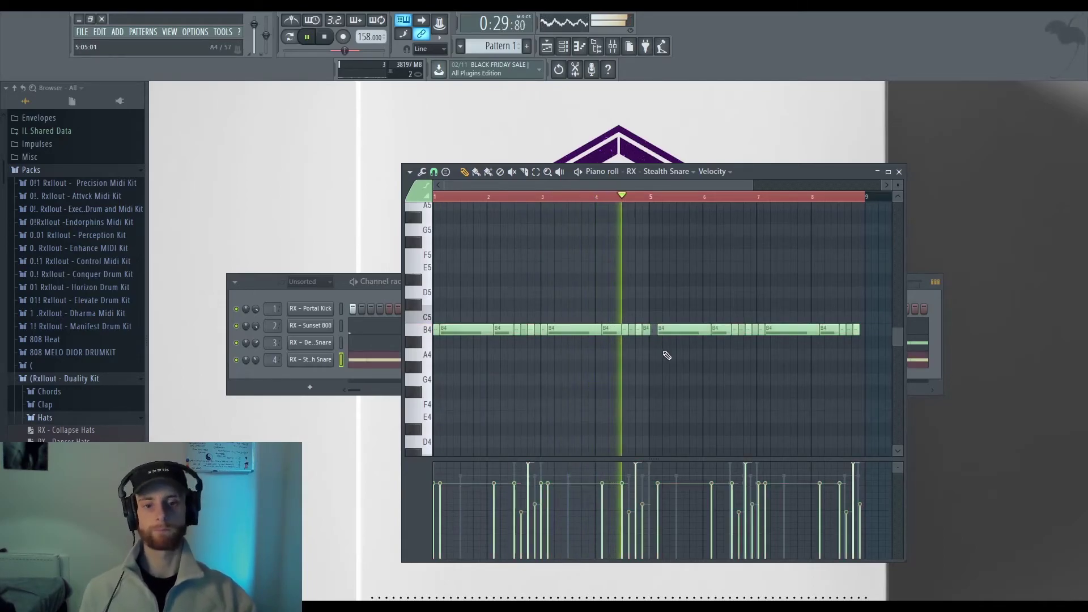
Delete the misaligned copied Stealth Snare notes from bars 5 to 8
scroll(729, 315, "up", 3)
key("space")
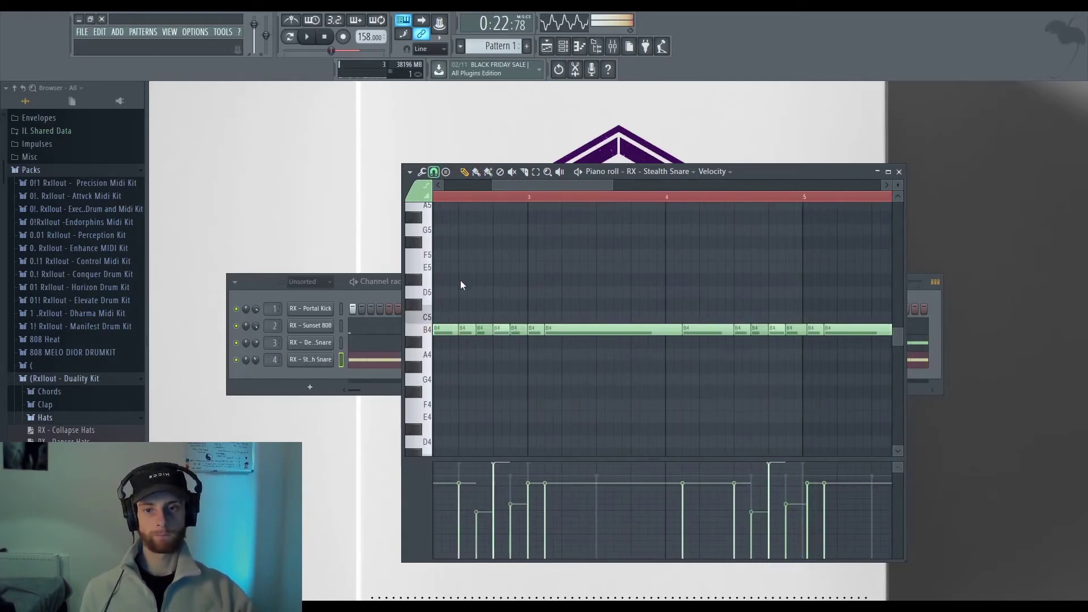
scroll(678, 372, "right", 3)
scroll(644, 350, "down", 5)
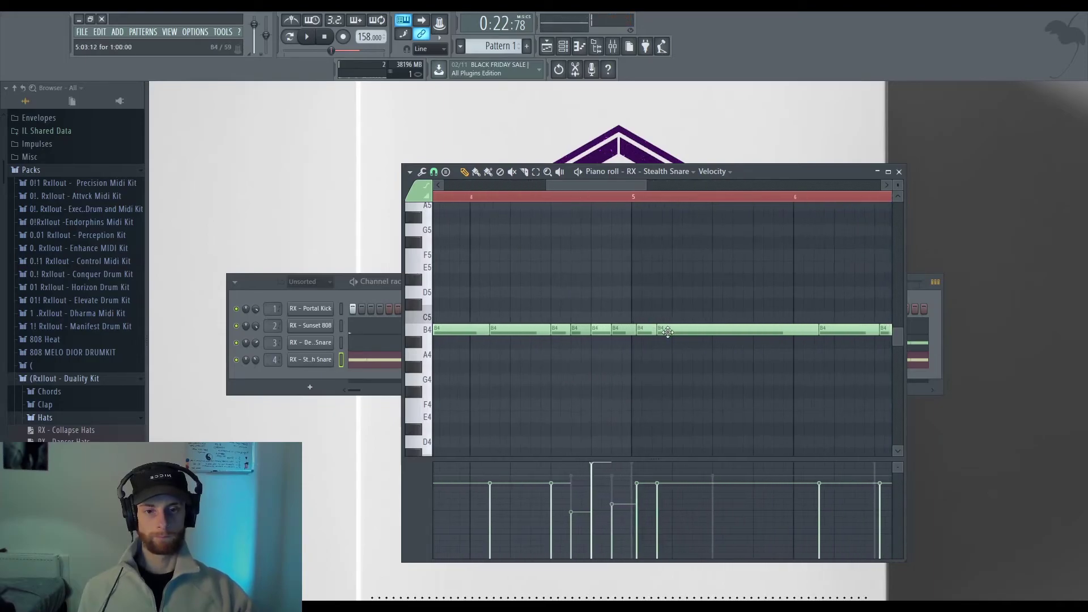
mouse_move(749, 333)
left_mouse_down()
mouse_move(625, 331)
mouse_move(711, 337)
left_mouse_up()
scroll(603, 335, "up", 4)
key("ctrl+b")
scroll(703, 345, "down", 4)
left_click_drag(630, 330, 759, 328)
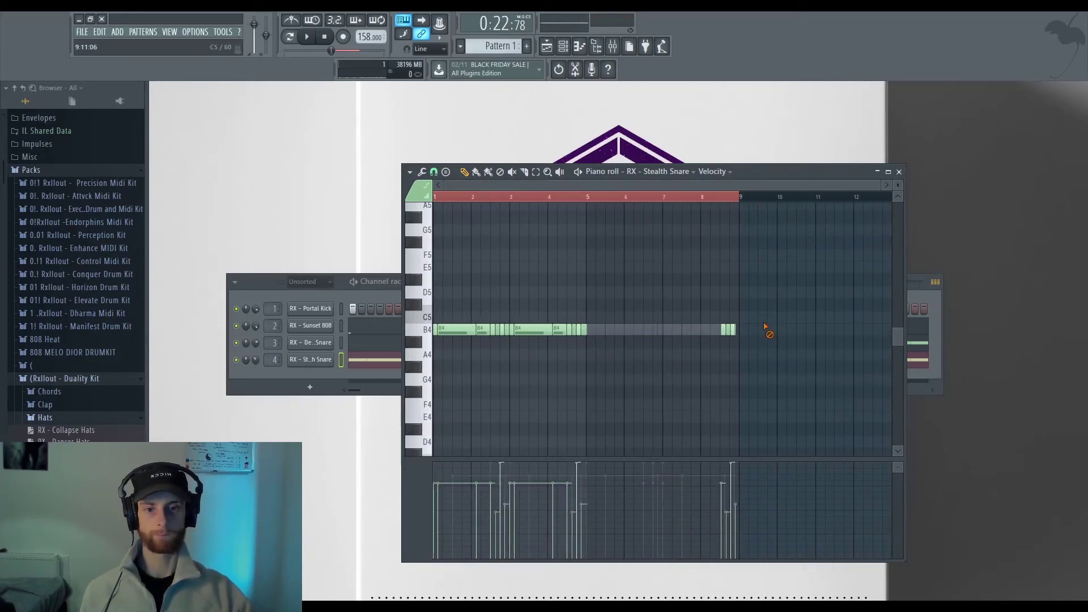
Trim the last Stealth Snare note to the end of bar 4 and copy the four-bar pattern into bars 5 to 8
key("ctrl+a")
scroll(590, 346, "up", 5)
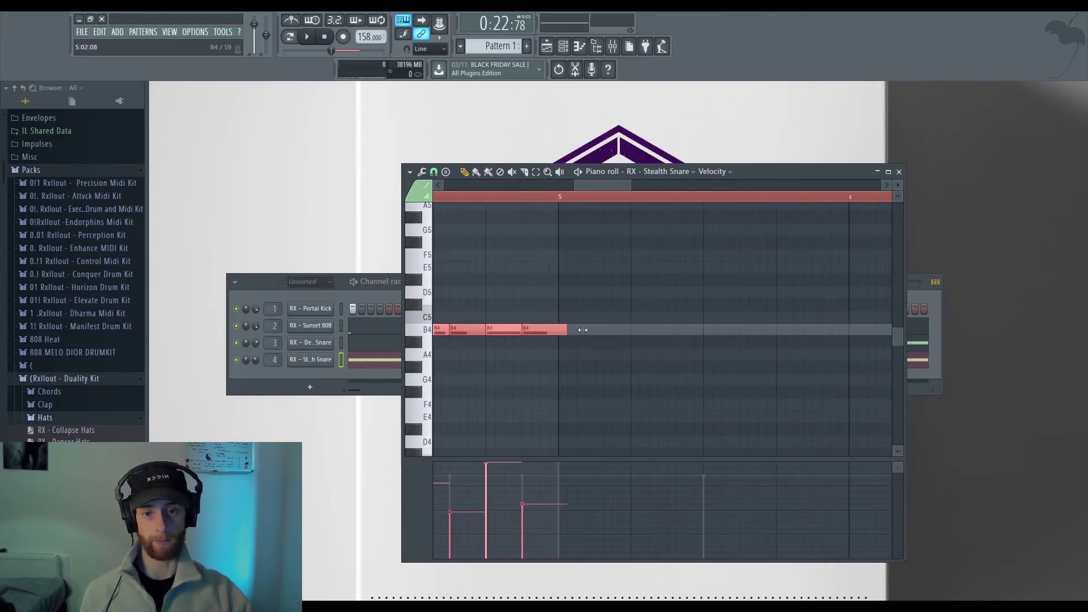
left_click_drag(576, 329, 574, 329)
scroll(583, 377, "down", 6)
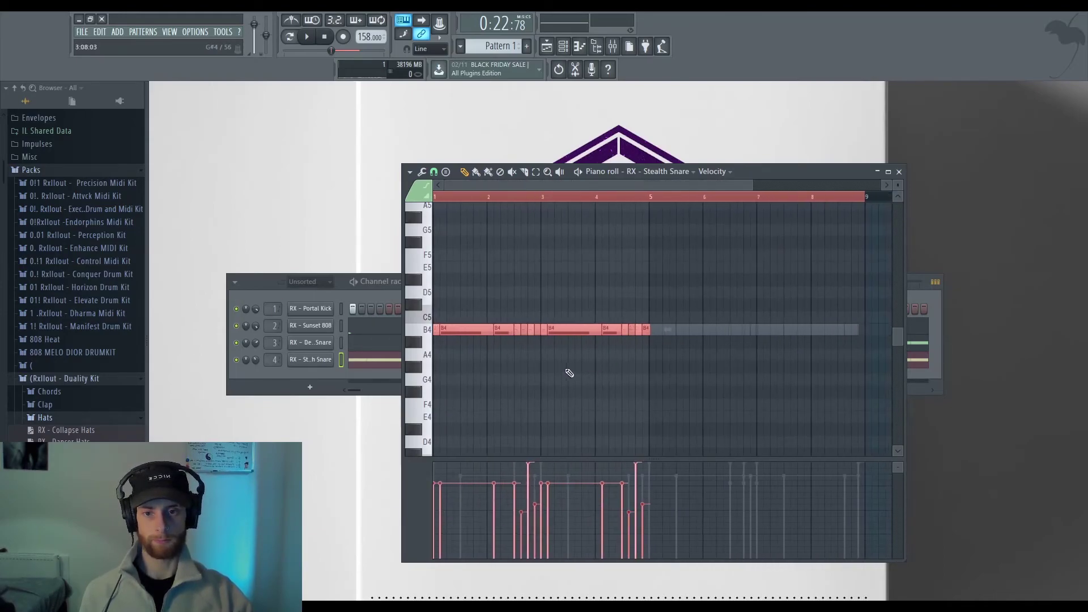
scroll(637, 371, "up", 4)
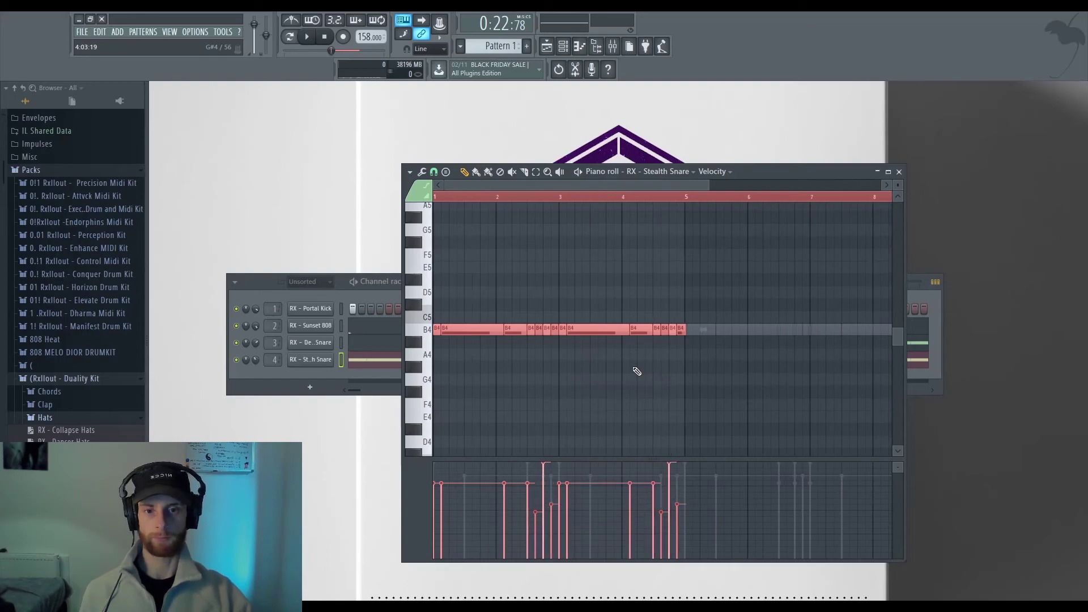
scroll(682, 369, "down", 6)
left_click_drag(455, 330, 607, 330)
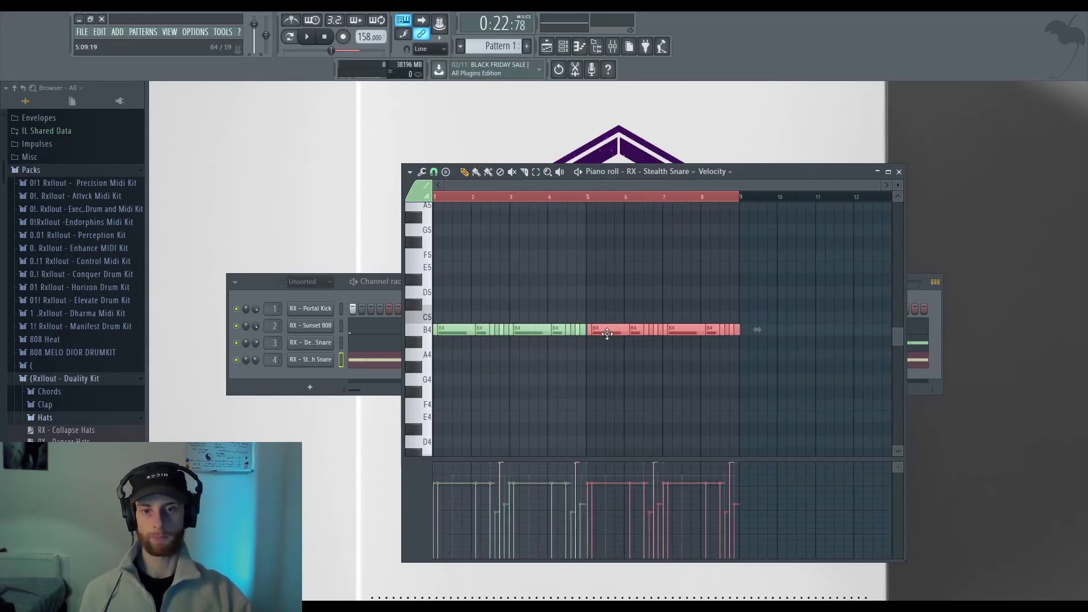
Play the pattern and lower the loudest Stealth Snare hits in the fills of bars 2, 4 and 8
scroll(602, 345, "down", 2)
key("space")
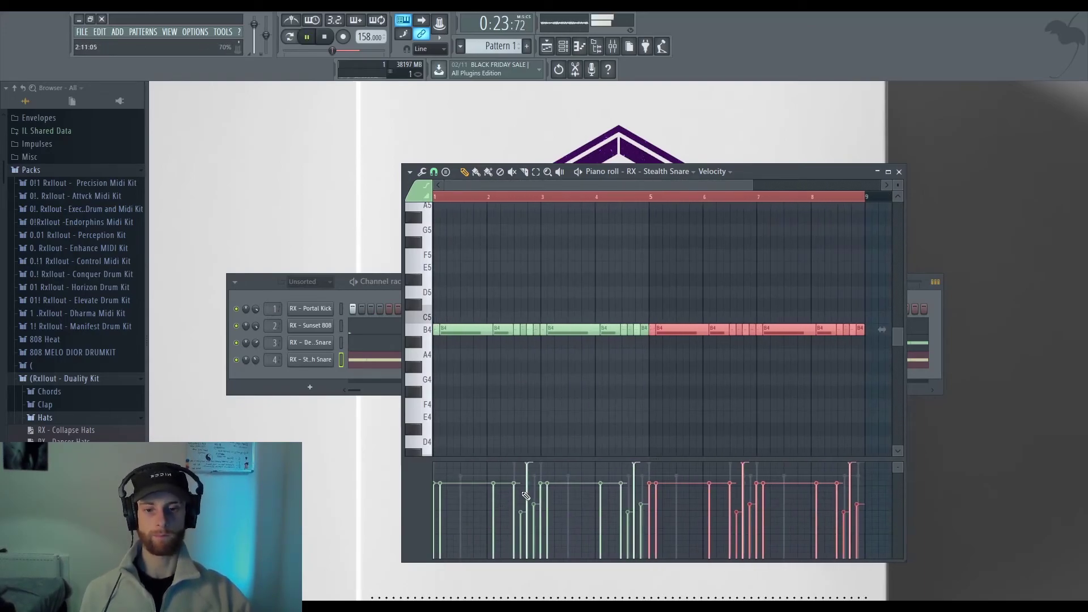
key("ctrl+d")
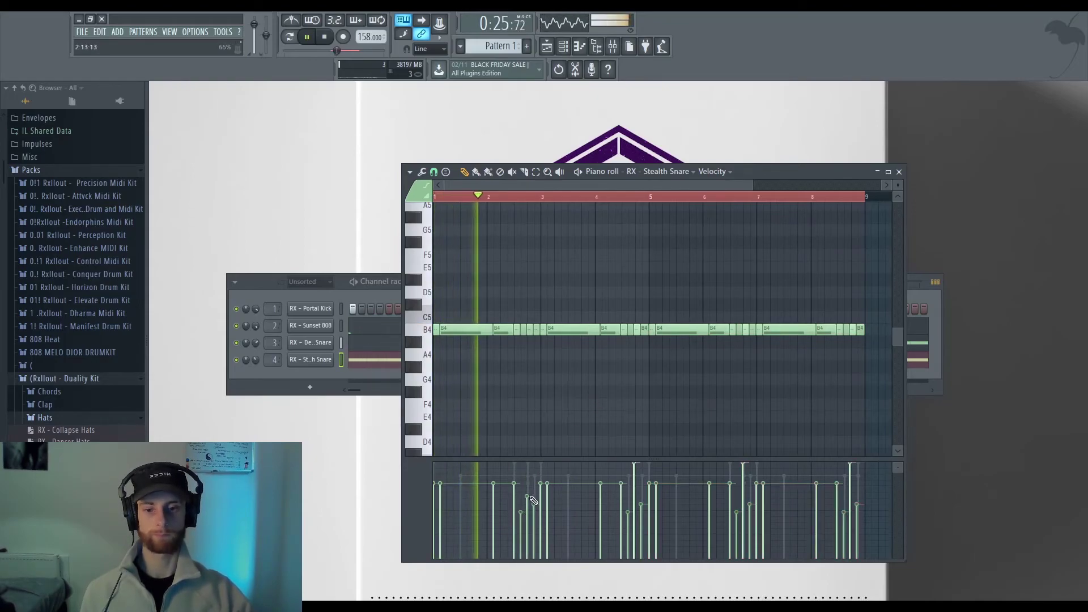
left_click(636, 498)
left_click(852, 497)
Chop the last Stealth Snare note of bar 4 into a fast roll
scroll(656, 413, "up", 3)
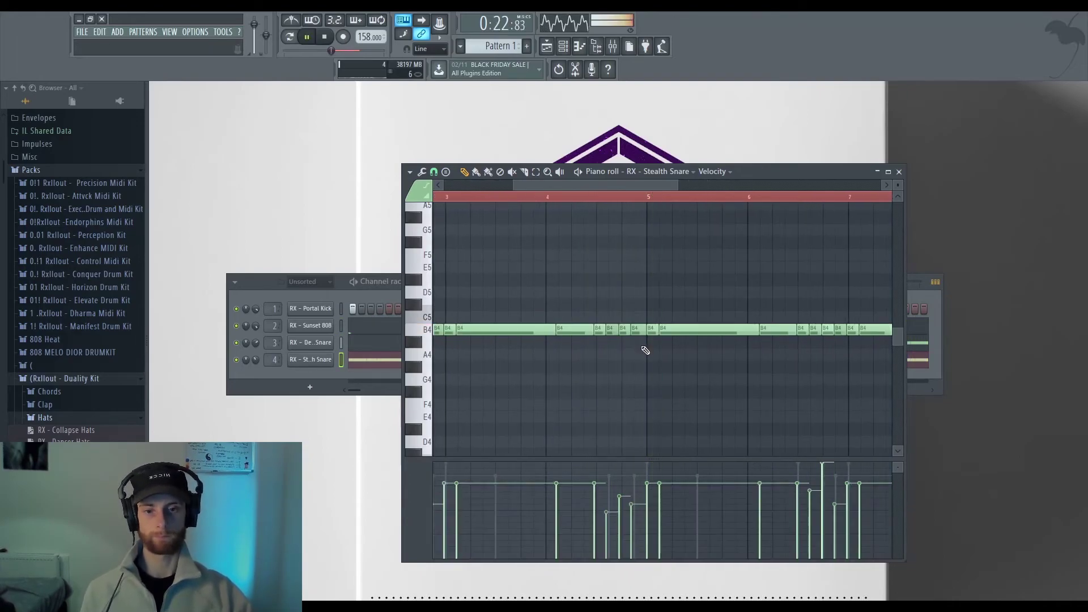
left_click_drag(627, 322, 640, 336)
key("ctrl+m")
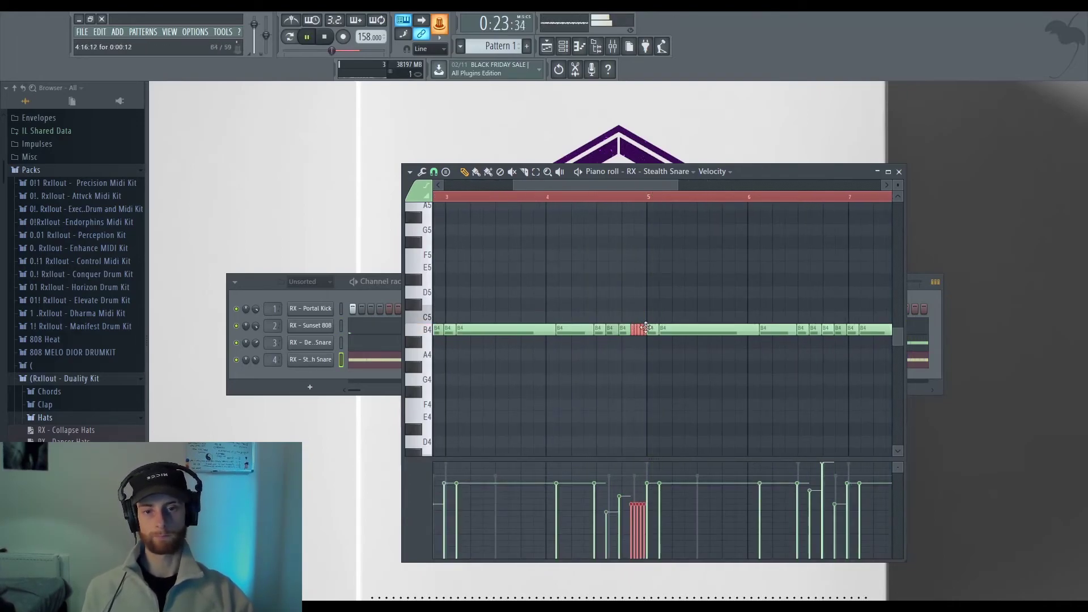
scroll(686, 414, "up", 2)
scroll(737, 399, "down", 3)
key("ctrl+d")
Chop the last Stealth Snare note of bar 8 into a roll with shaped velocities and close the piano roll
scroll(811, 346, "up", 3)
left_click_drag(828, 331, 799, 314)
key("ctrl+u")
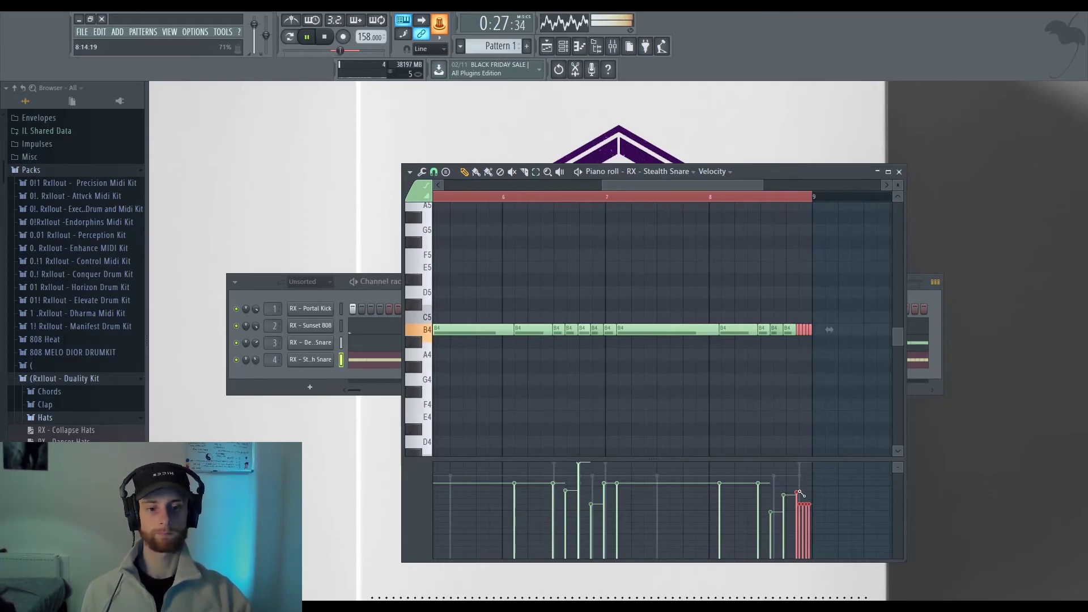
left_click(899, 172)
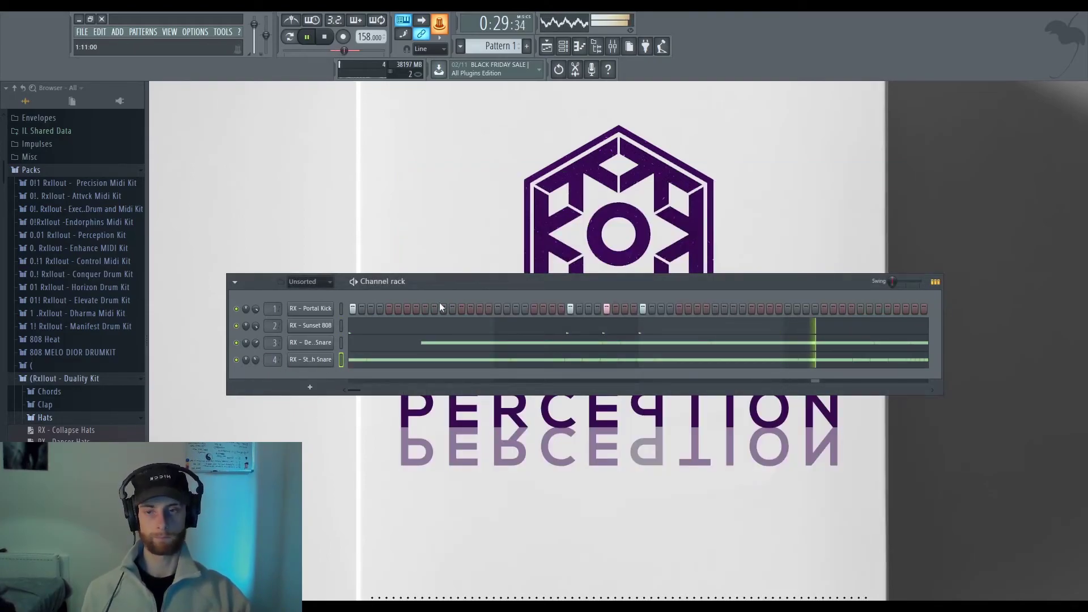
left_click_drag(531, 281, 559, 229)
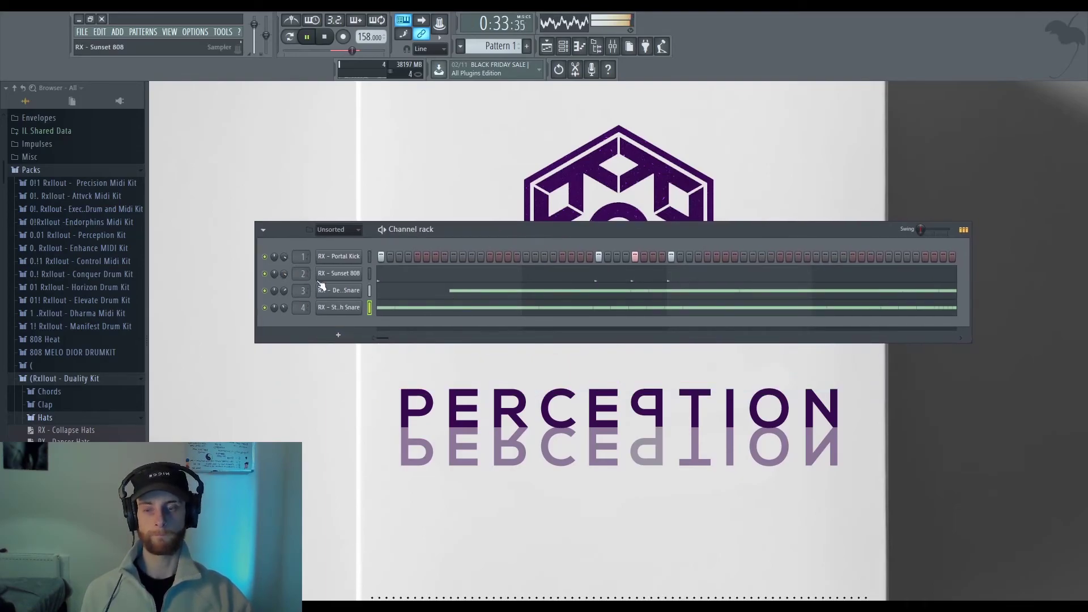
left_click(614, 46)
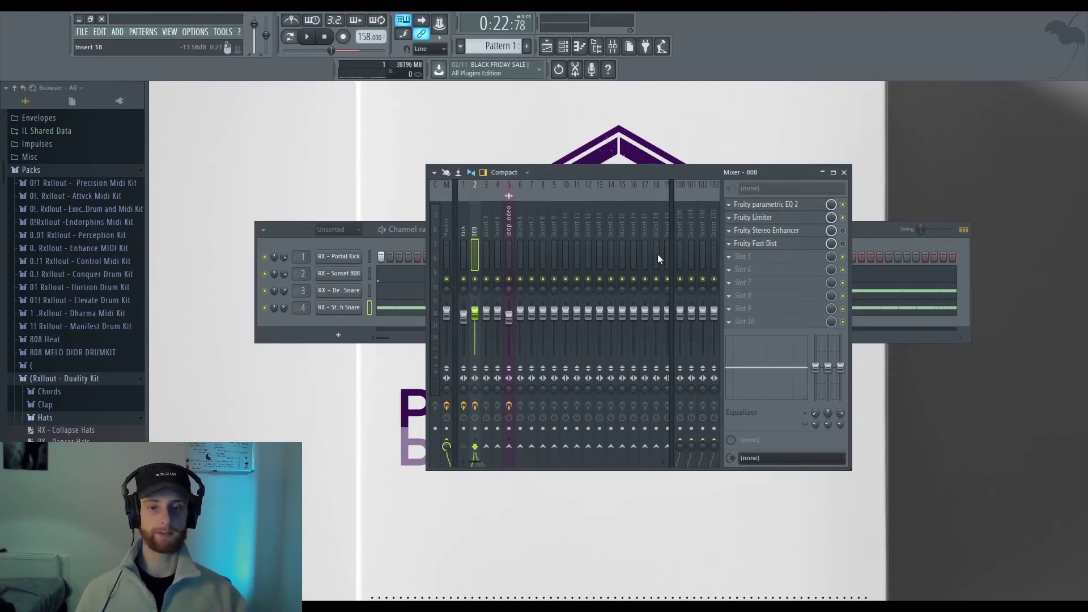
left_click(282, 257)
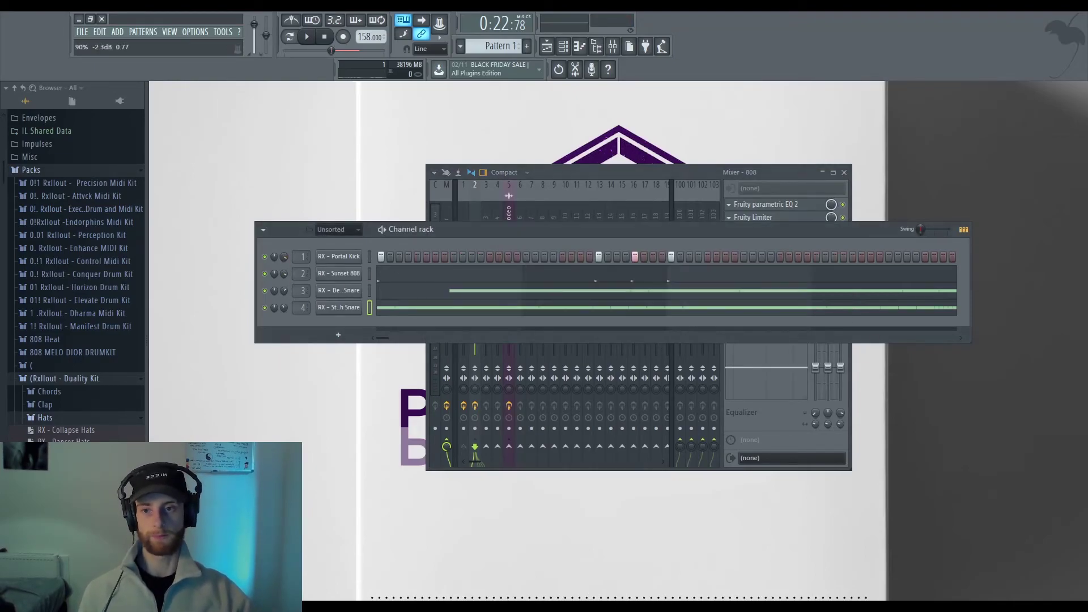
key("F7")
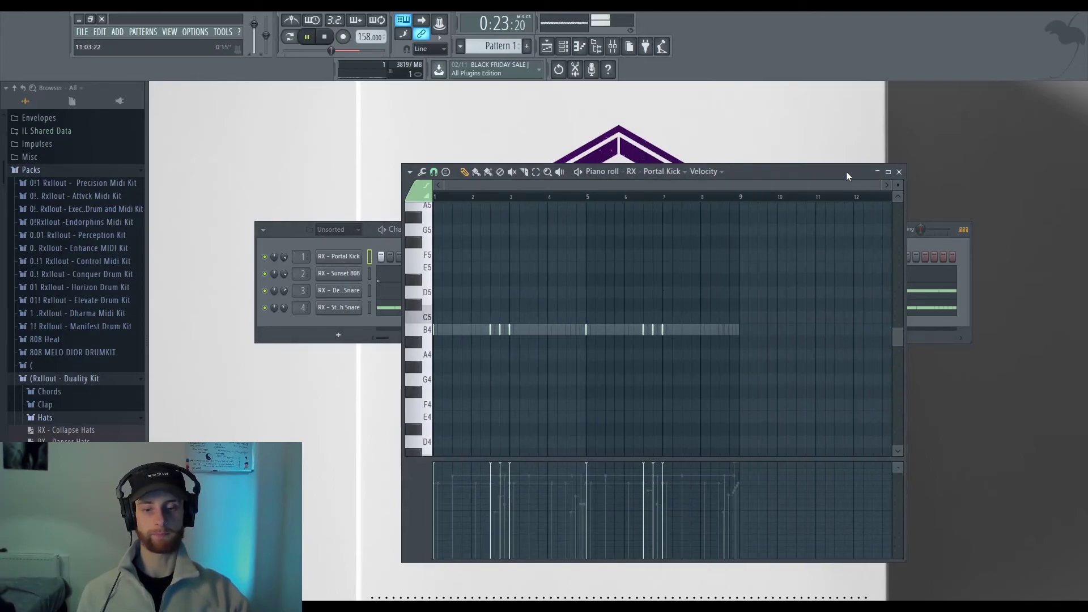
key("space")
left_click(899, 171)
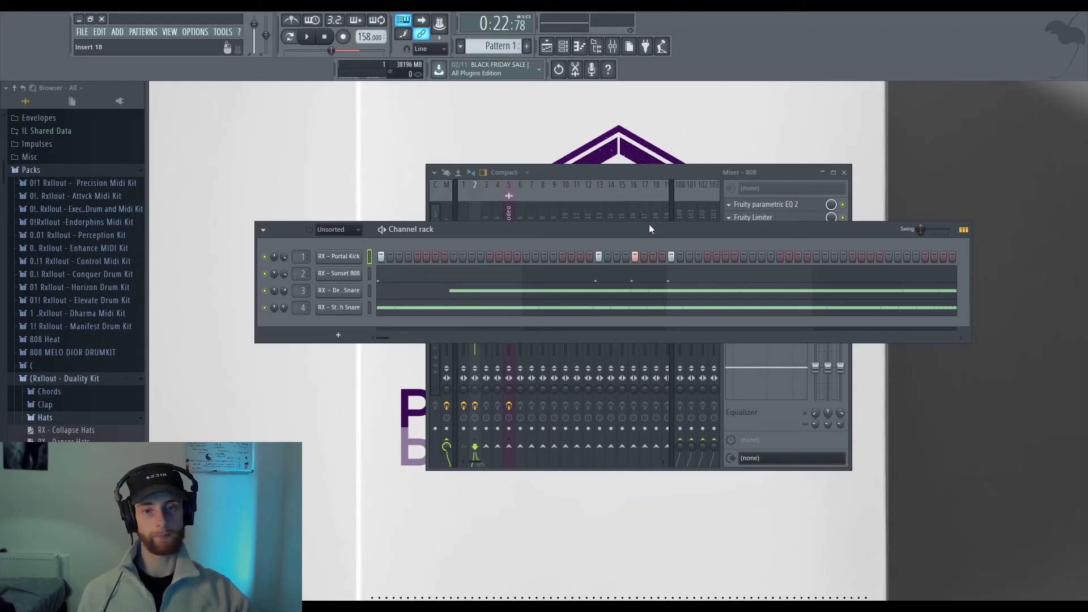
Open the Fruity Limiter on the mixer's Master track and move its window clear of the mixer tracks
left_click_drag(650, 228, 617, 310)
left_click(442, 256)
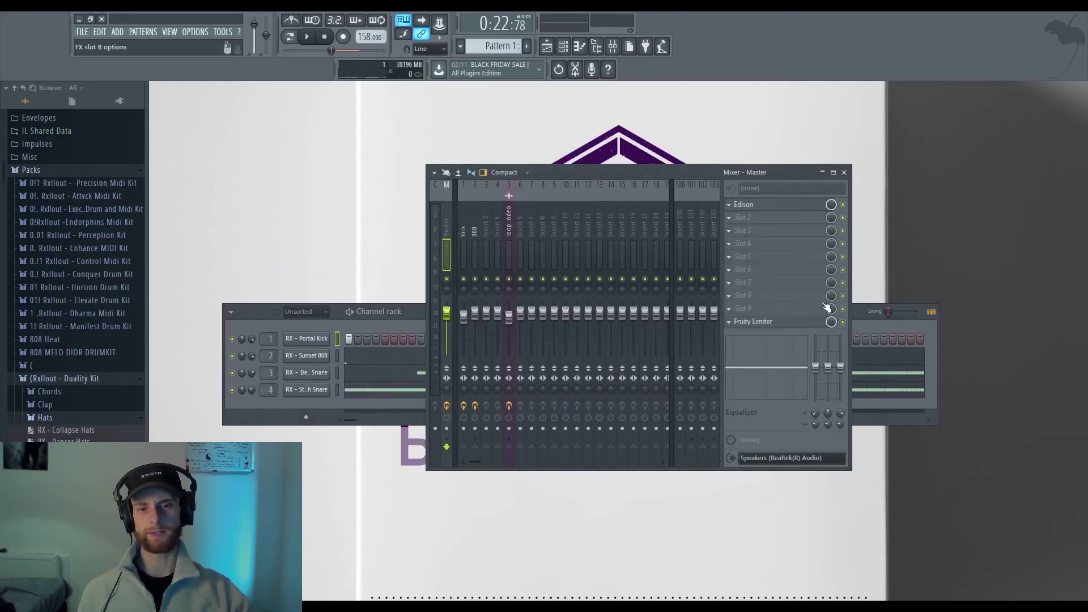
left_click(788, 322)
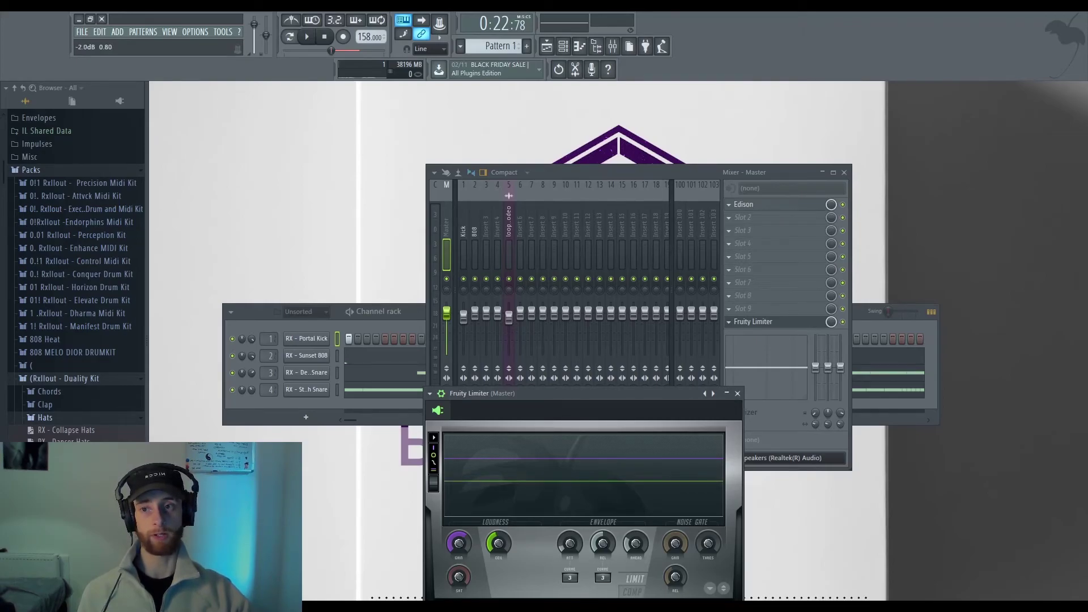
left_click_drag(528, 418, 861, 249)
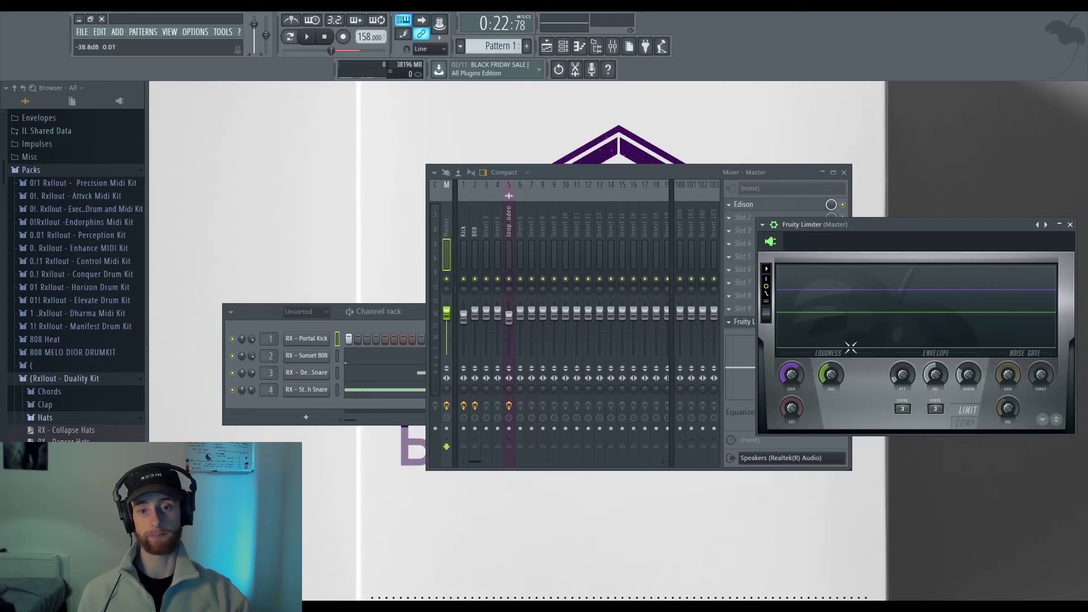
Play the pattern while adjusting the gain and ceiling of the Master's Fruity Limiter, and stop playback
key("space")
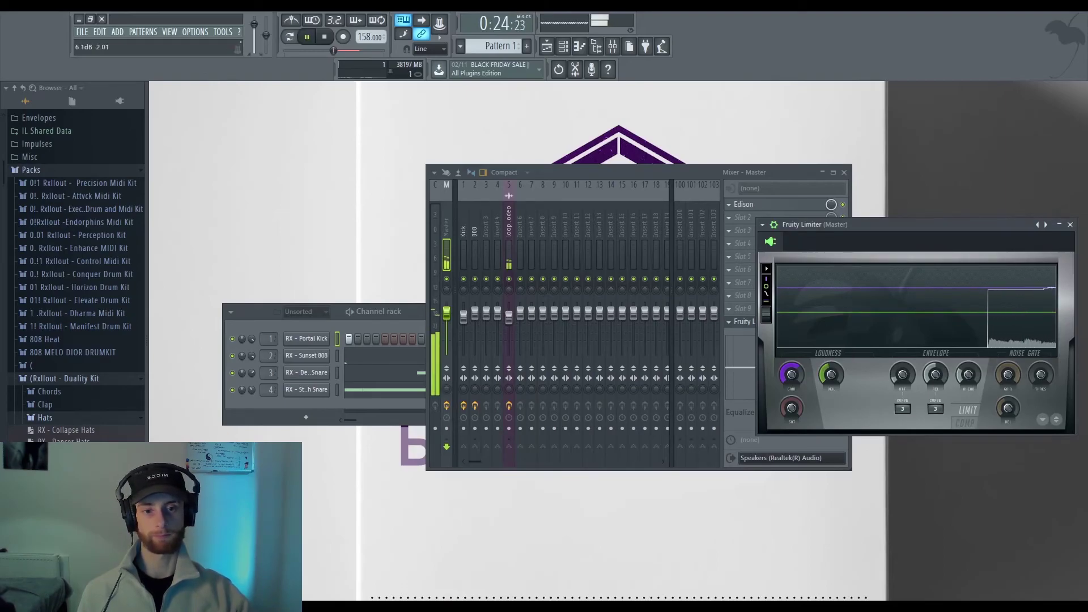
mouse_move(828, 371)
left_mouse_down()
mouse_move(828, 353)
mouse_move(828, 379)
left_mouse_up()
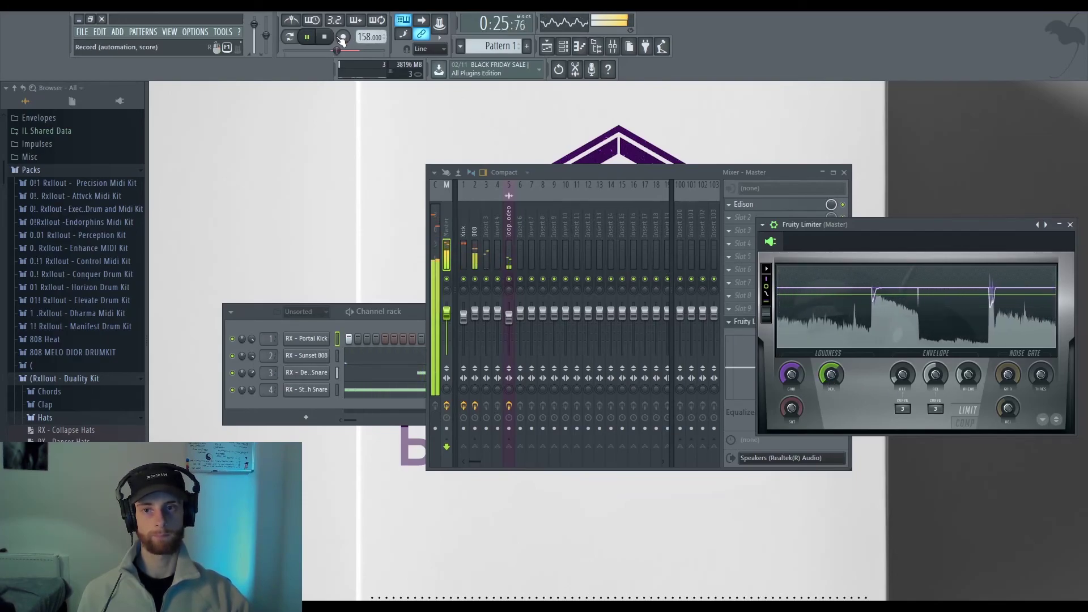
key("space")
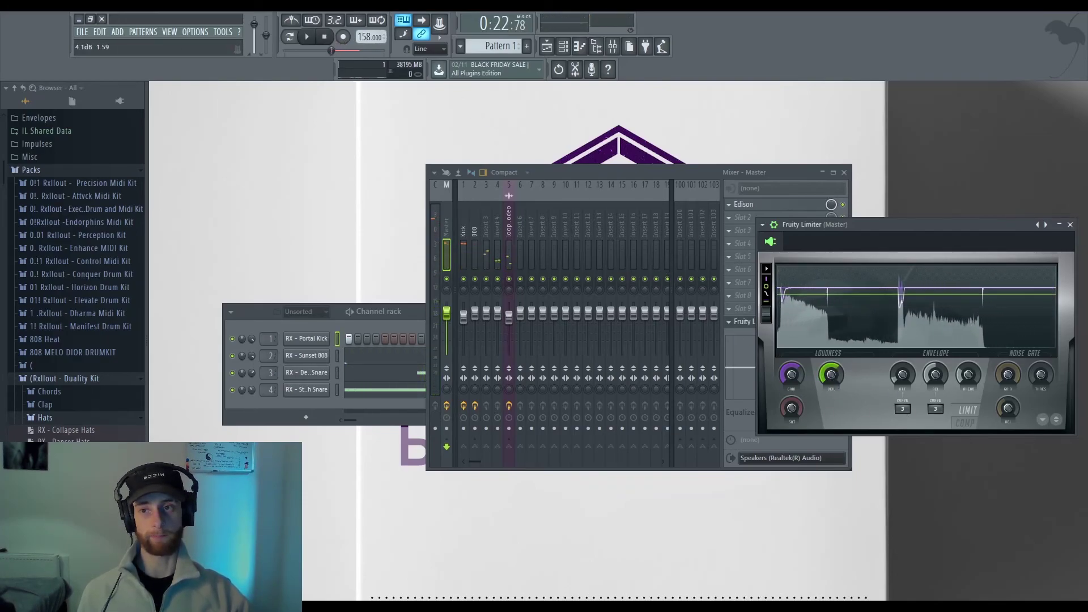
key("space")
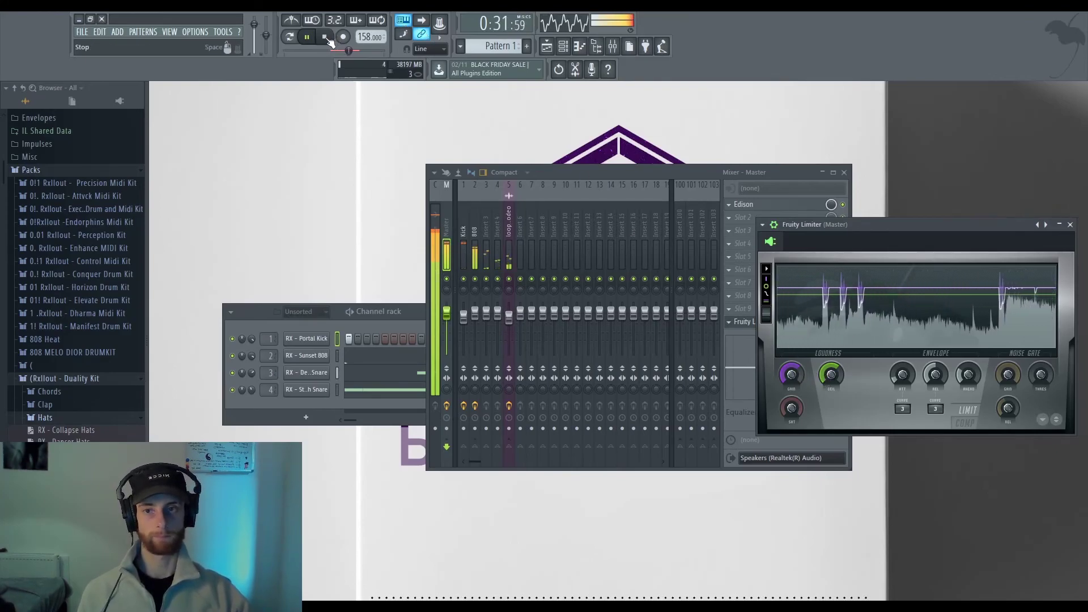
left_click(327, 38)
Select the Sunset 808 channel and close the Master's Fruity Limiter window
left_click(338, 356)
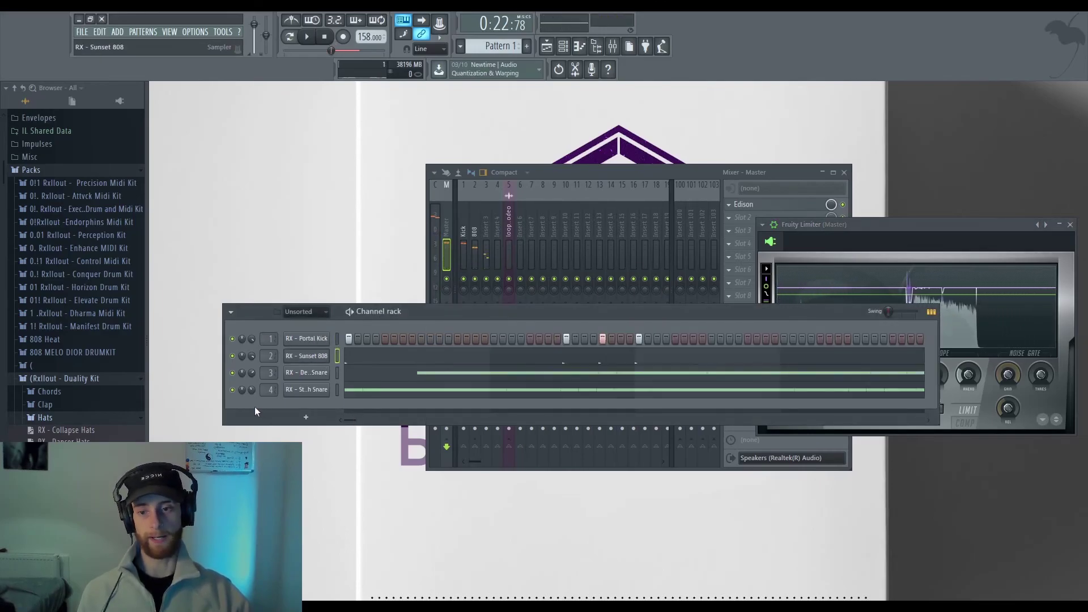
left_click_drag(967, 226, 831, 266)
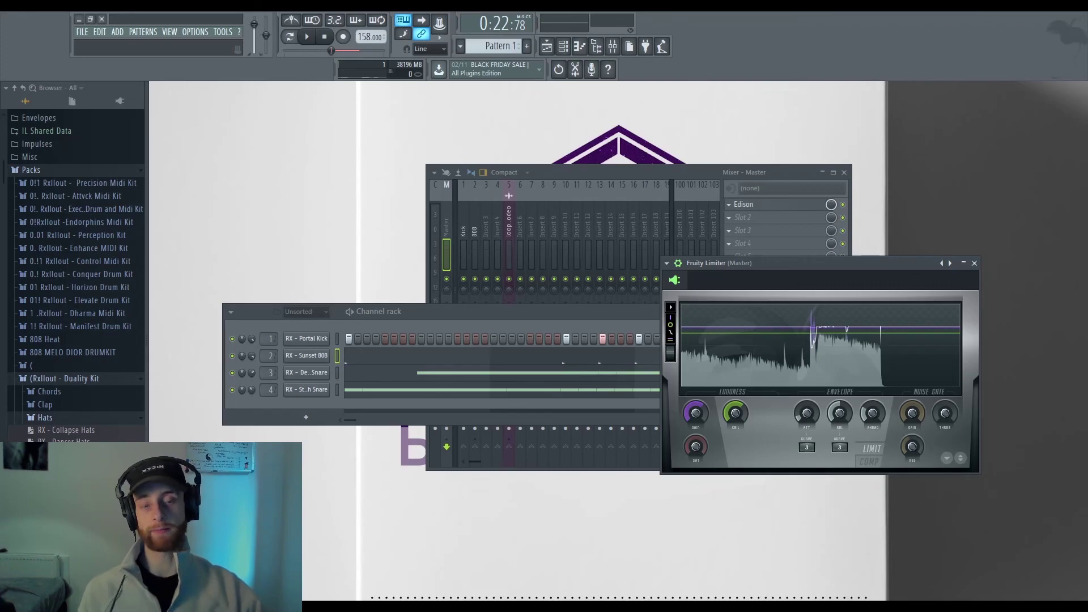
left_click(974, 263)
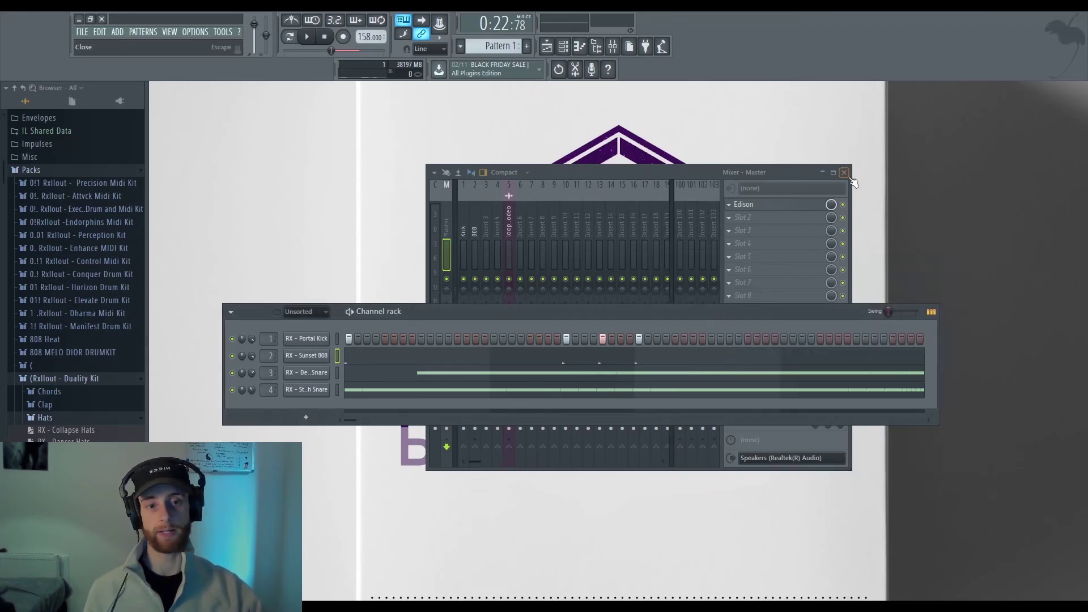